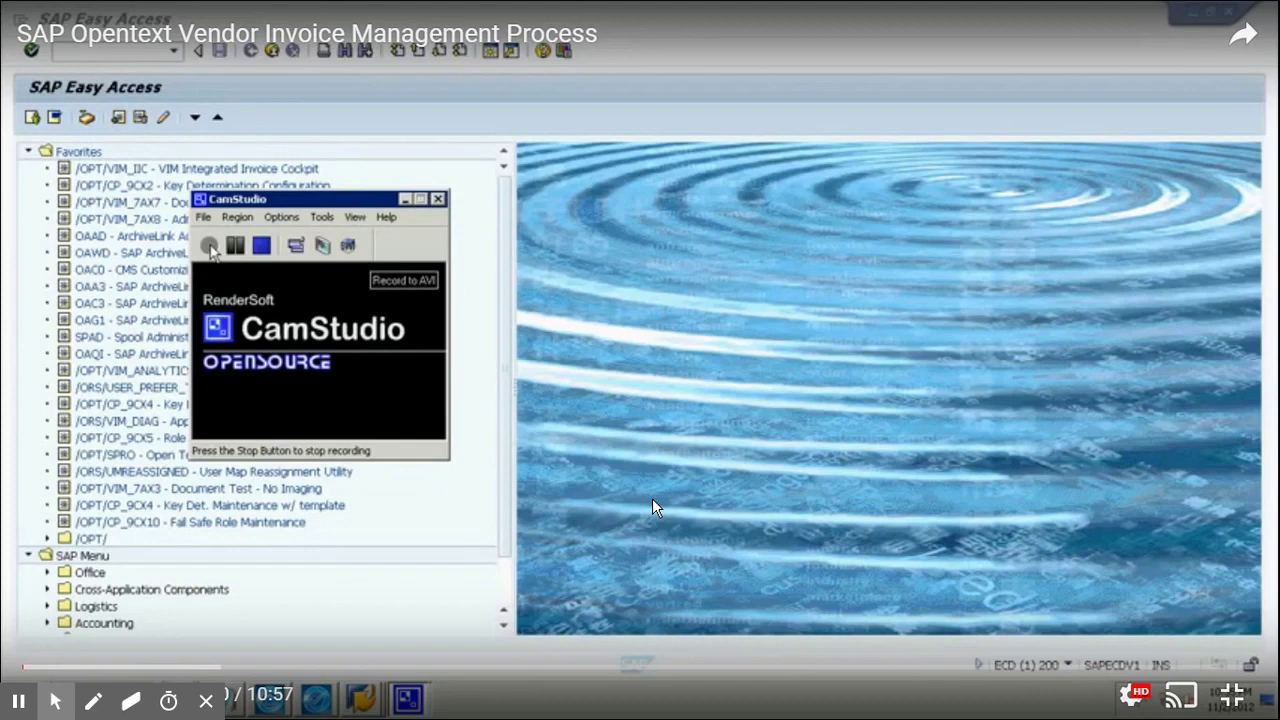
Step: Expand VIM Documents in the OAWD Store documents screen to show VIM NPO Document Type
left_click(653, 500)
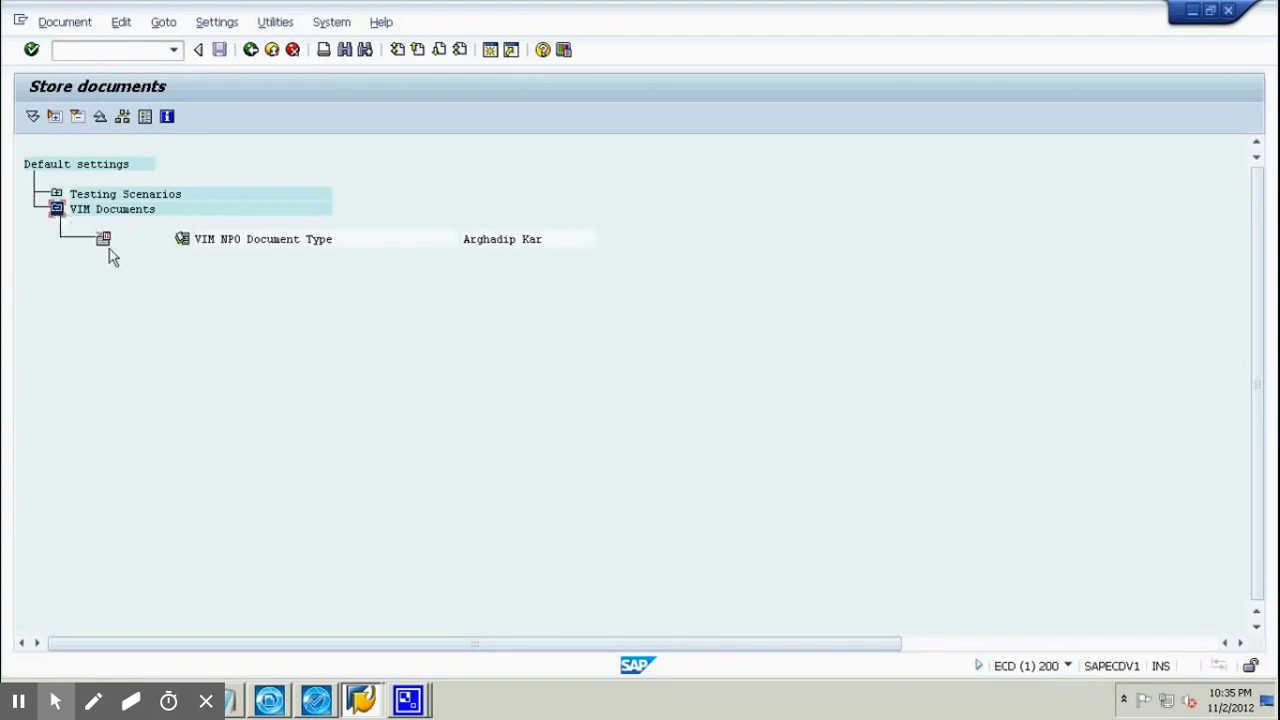
double_click(105, 249)
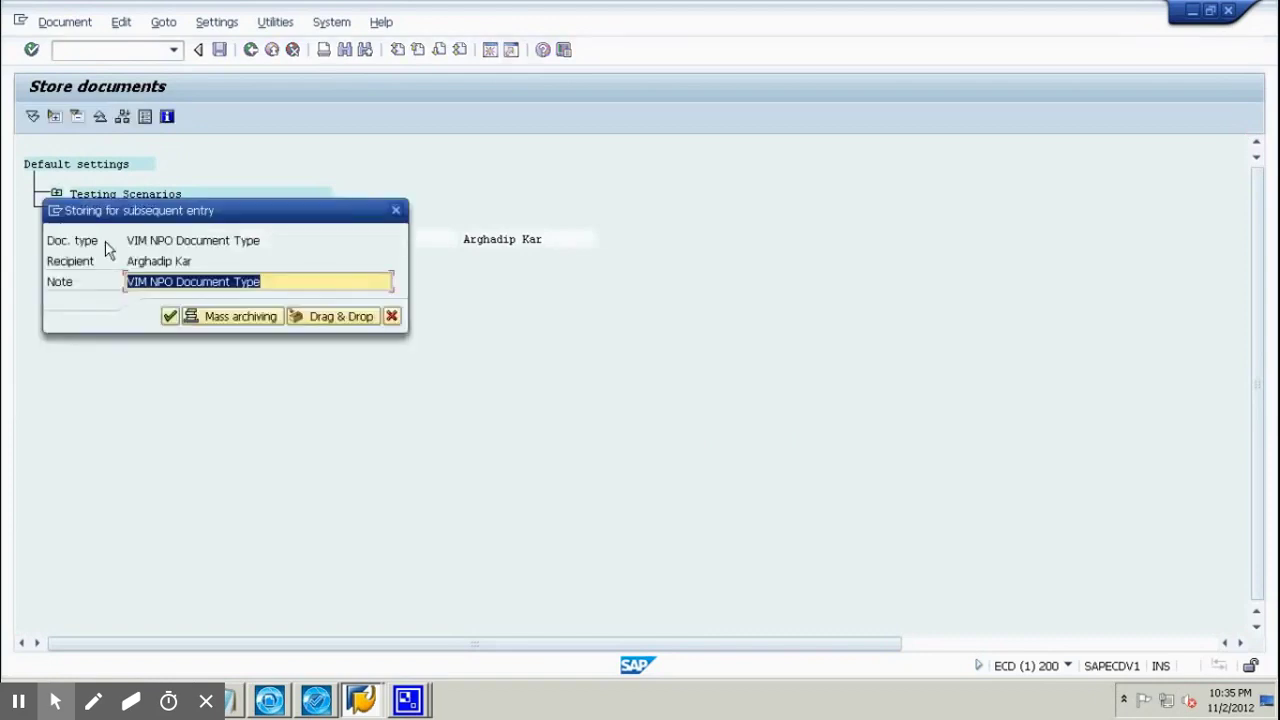
left_click(333, 316)
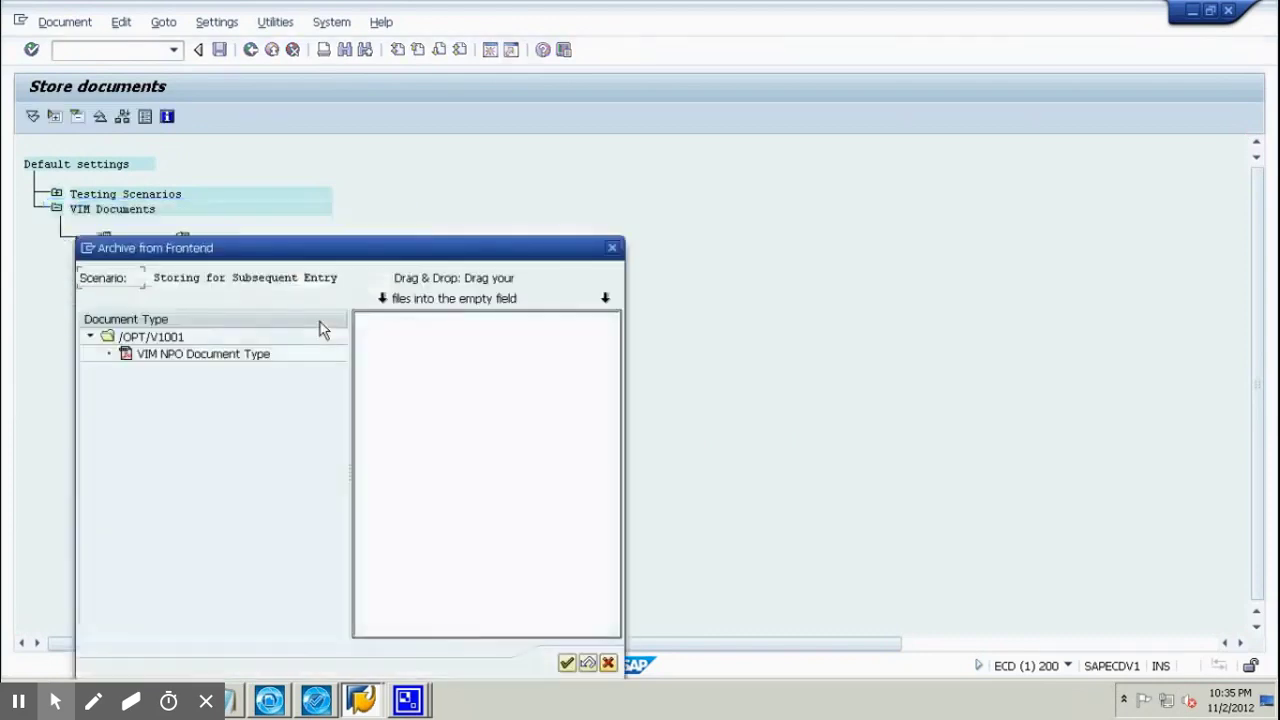
right_click(230, 700)
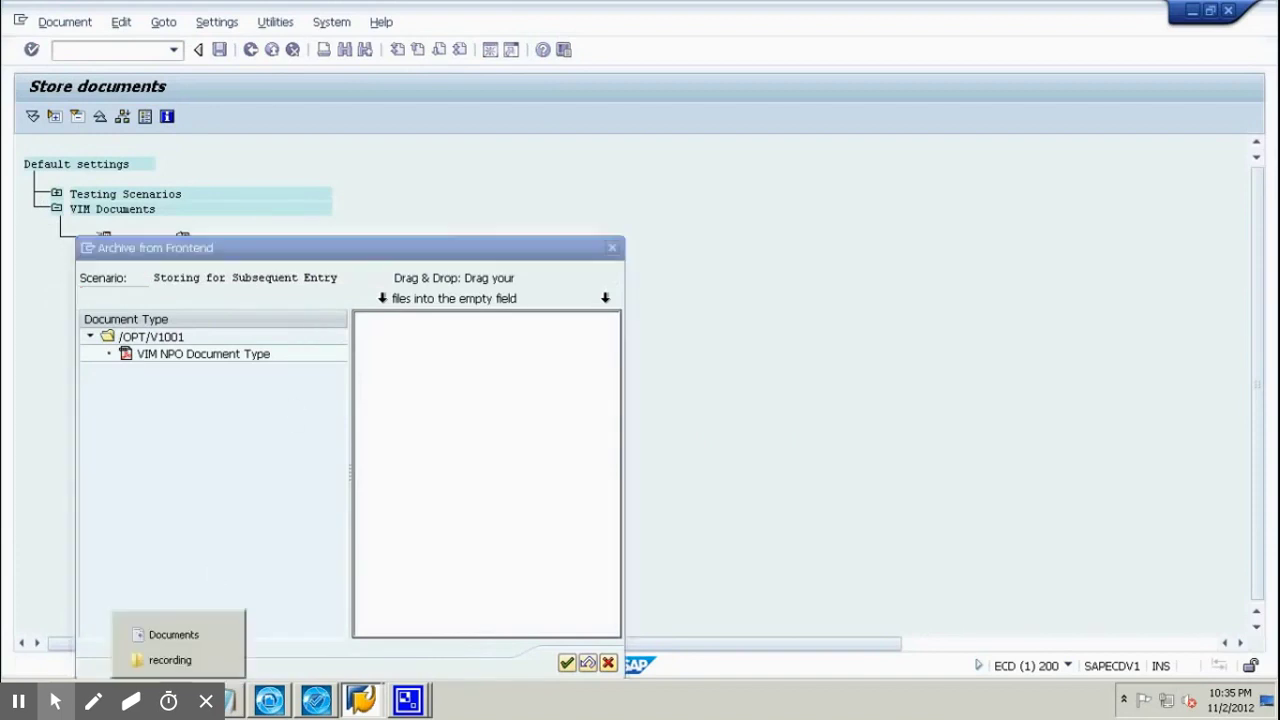
left_click(186, 662)
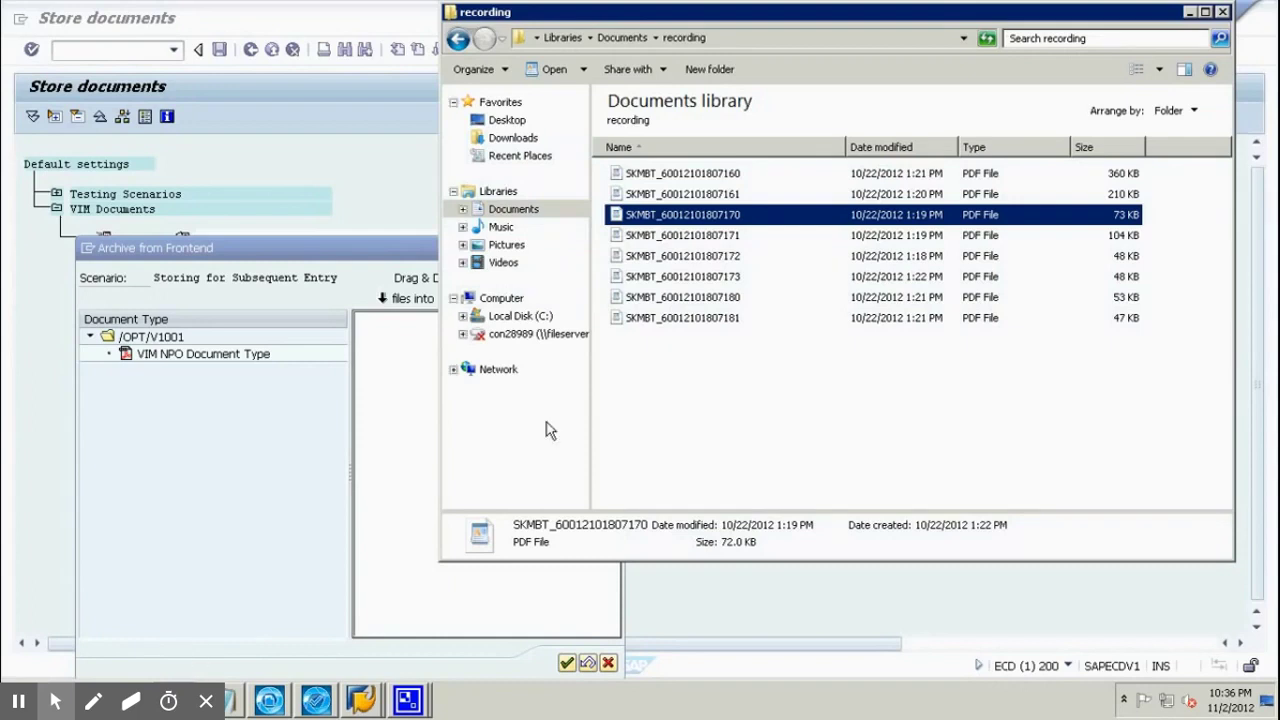
left_click(666, 217)
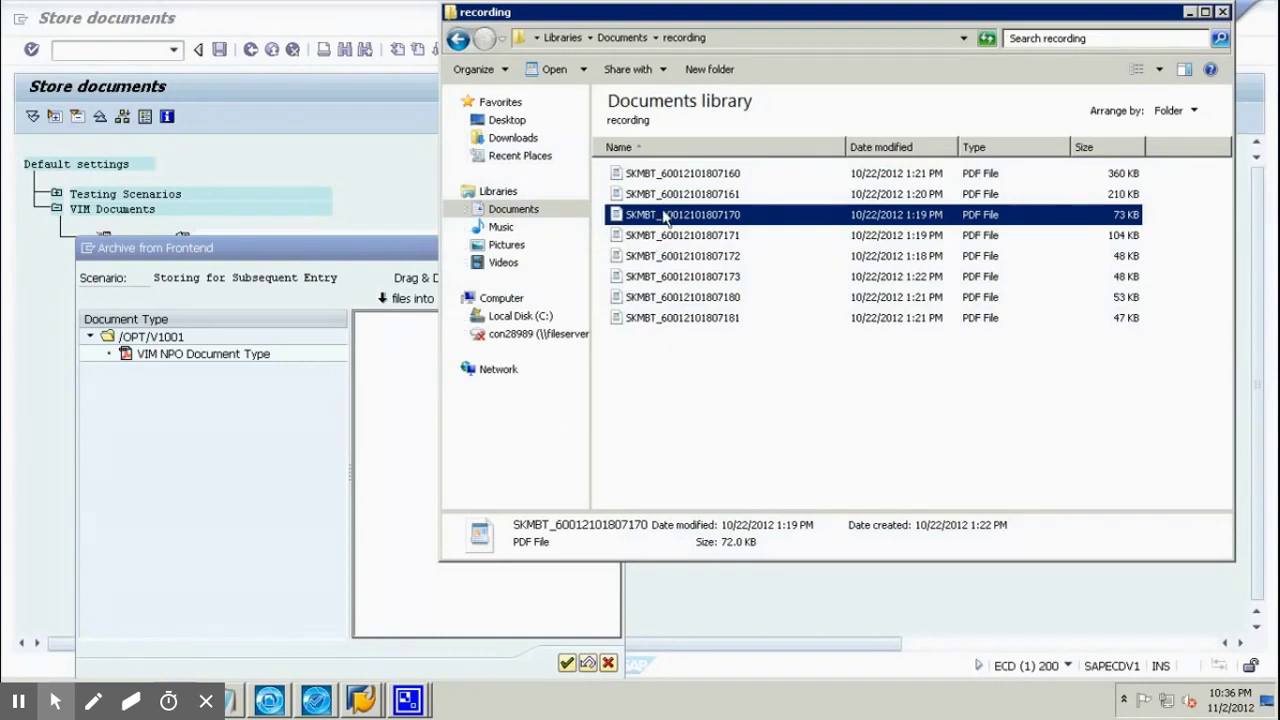
left_click_drag(616, 224, 418, 447)
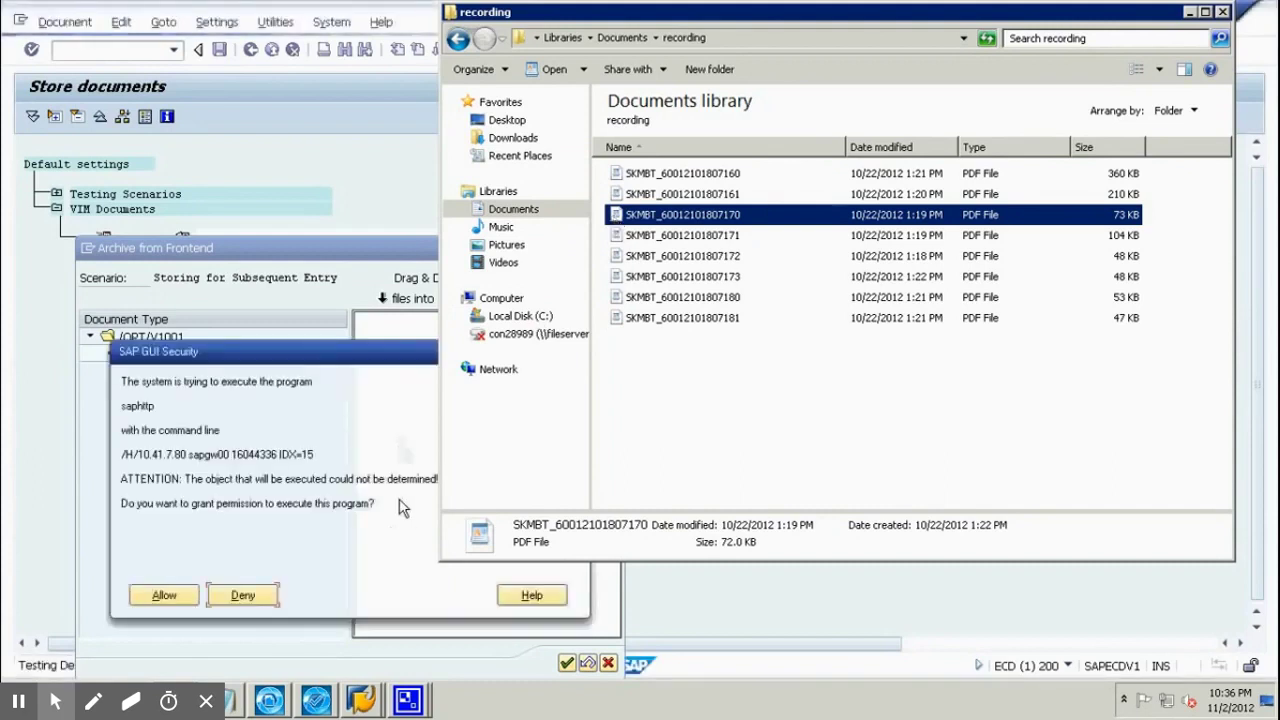
left_click(189, 598)
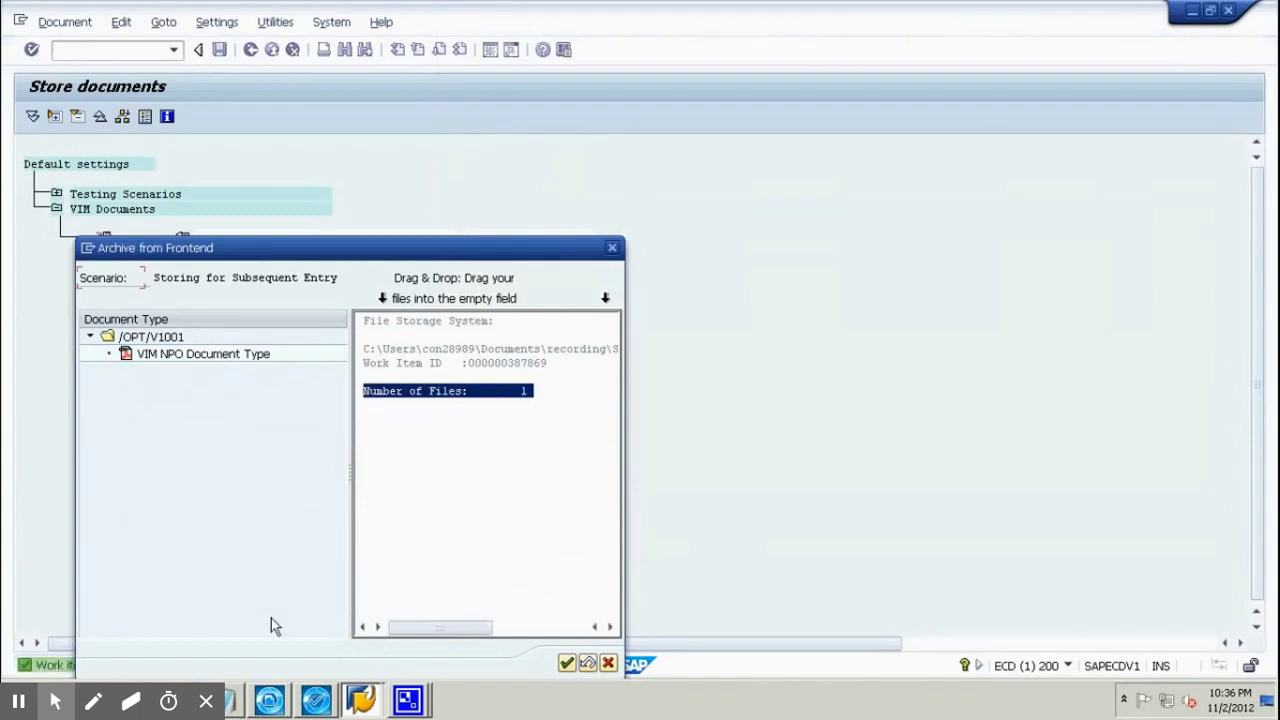
left_click(566, 664)
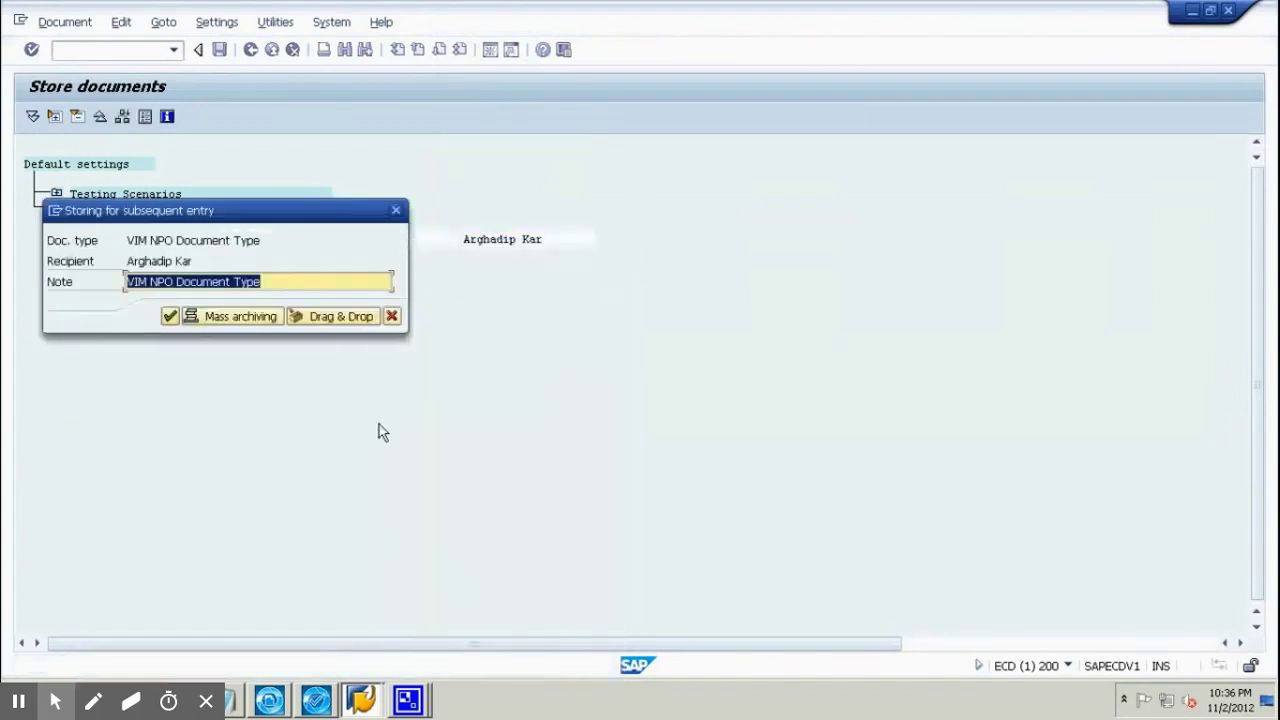
Step: Create a second SAP session from the system menu
left_click(55, 212)
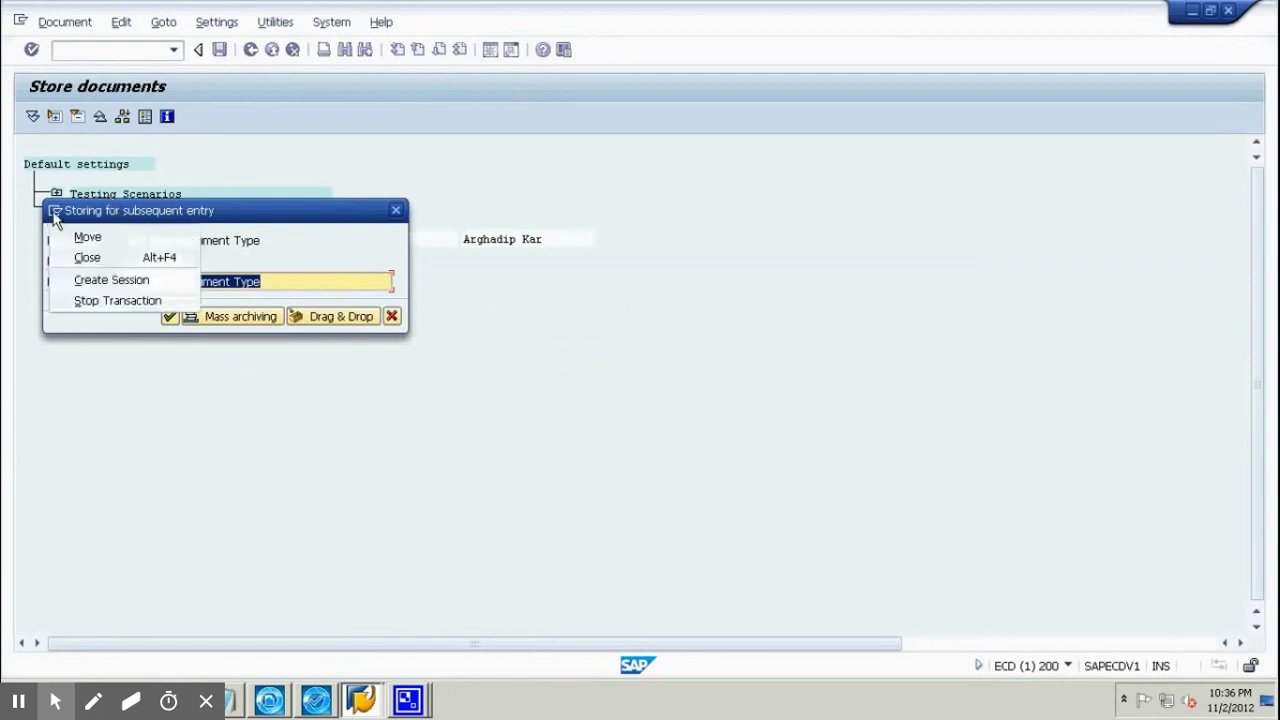
left_click(97, 290)
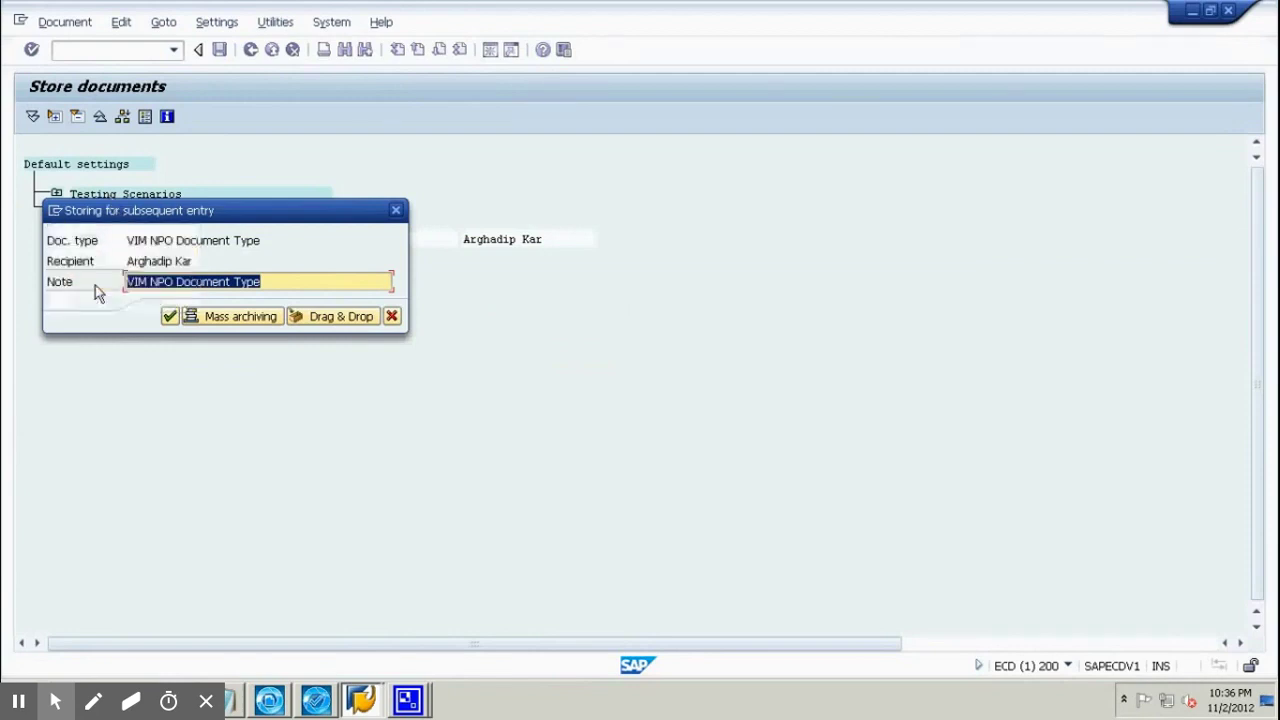
left_click(174, 50)
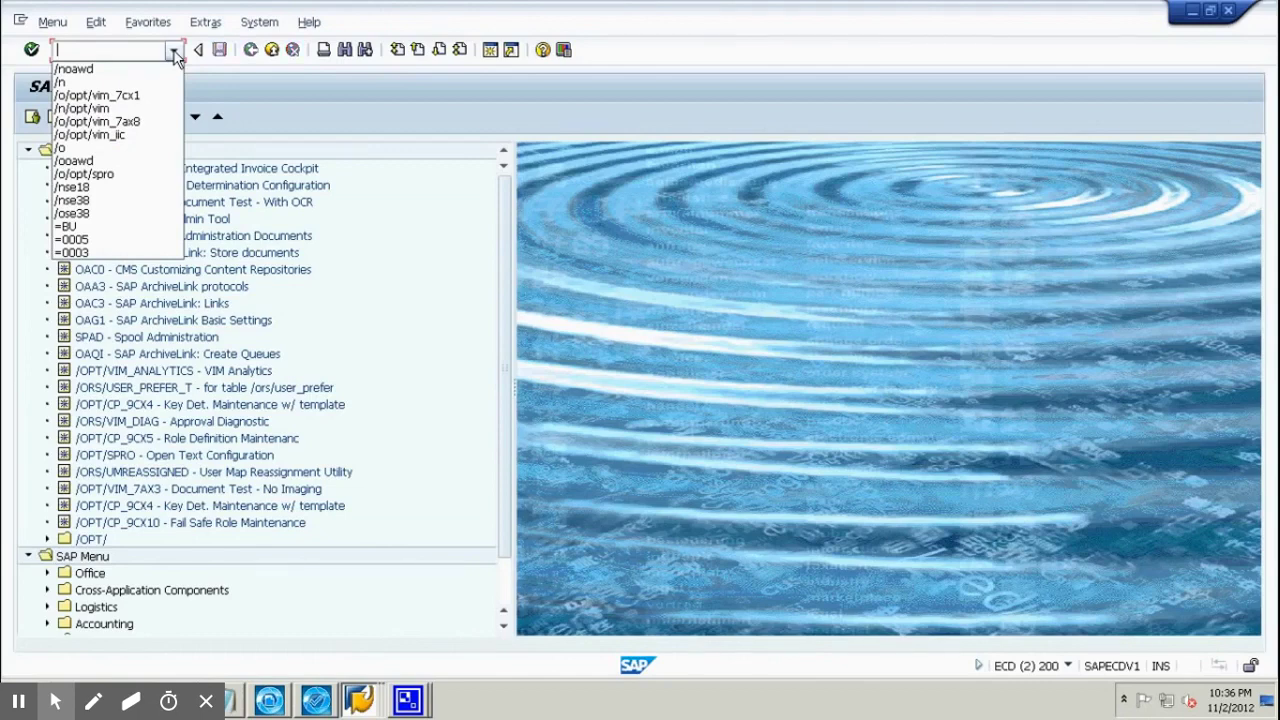
Step: Run transaction /opt/vim_7ax8, reused from history with the /o prefix removed
left_click(175, 52)
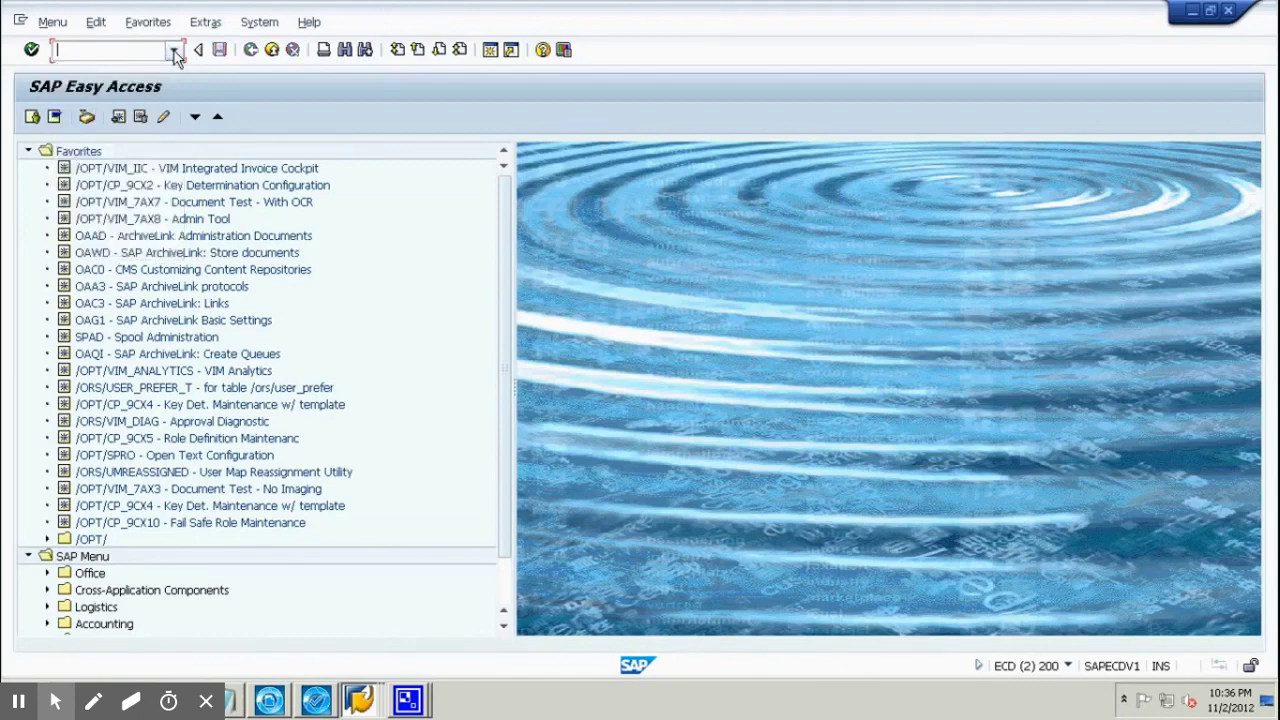
left_click(174, 52)
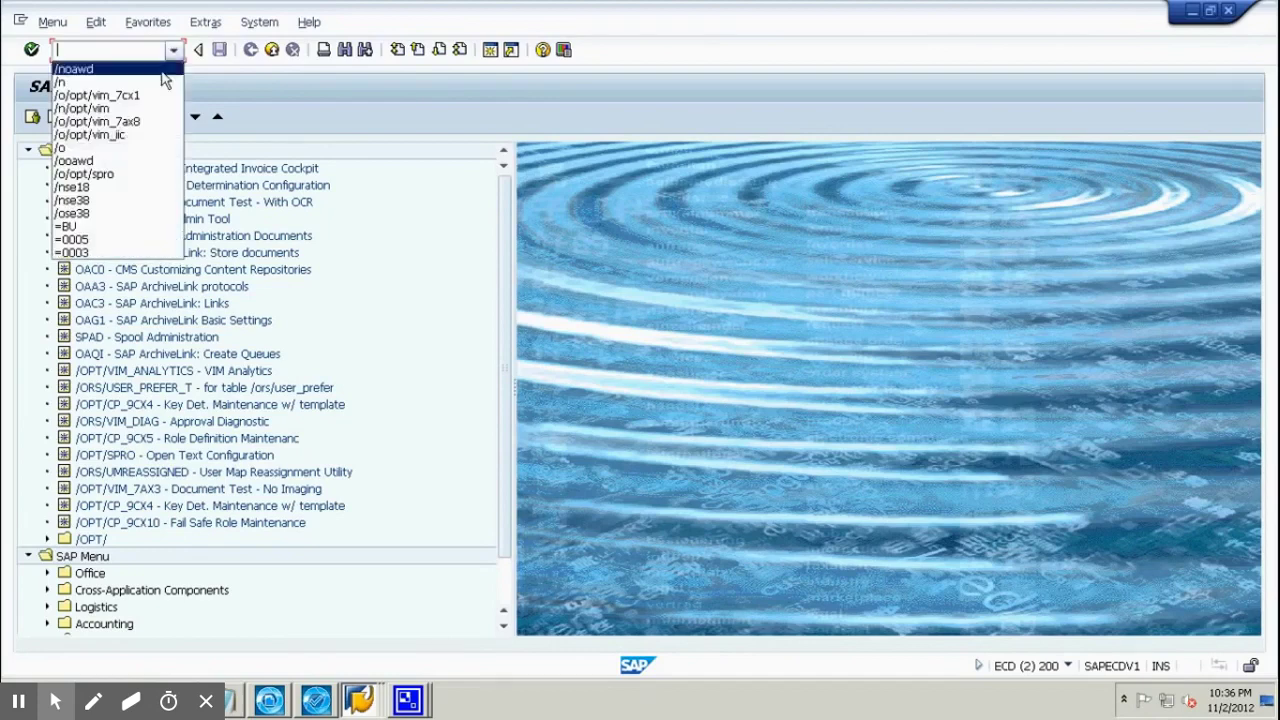
left_click(147, 121)
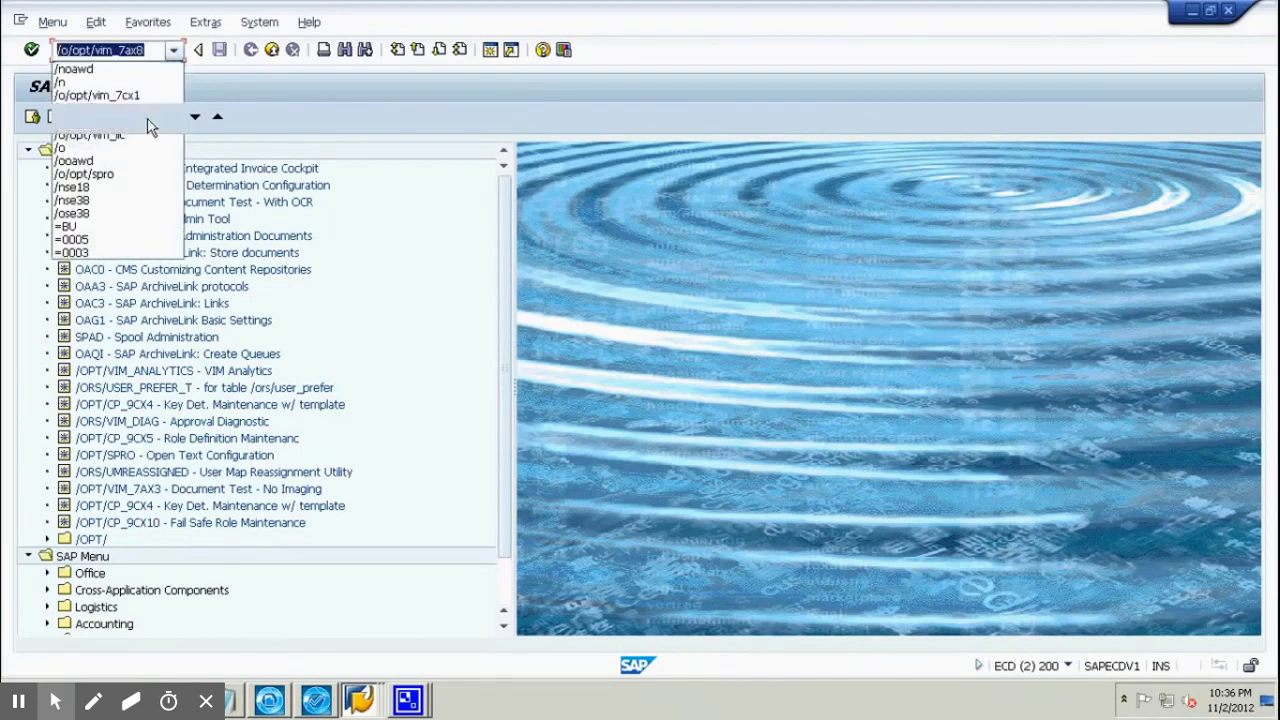
left_click(64, 50)
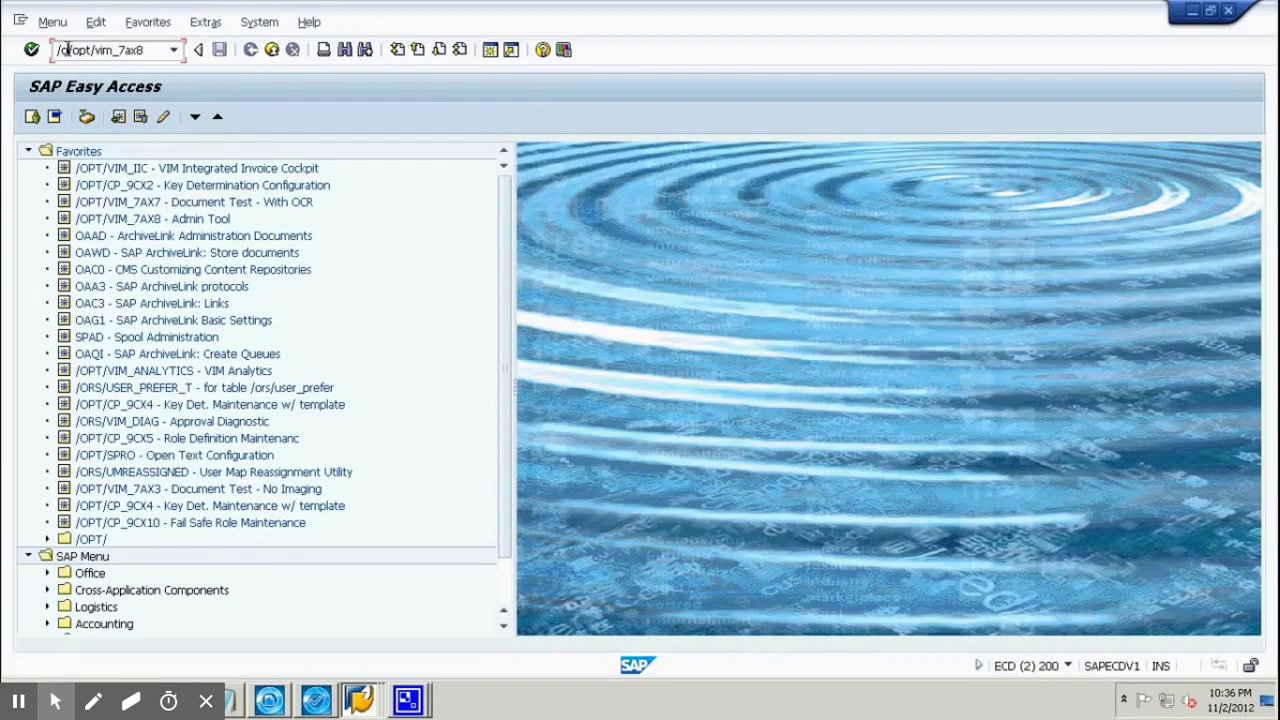
key("BackSpace")
key("BackSpace")
key("Return")
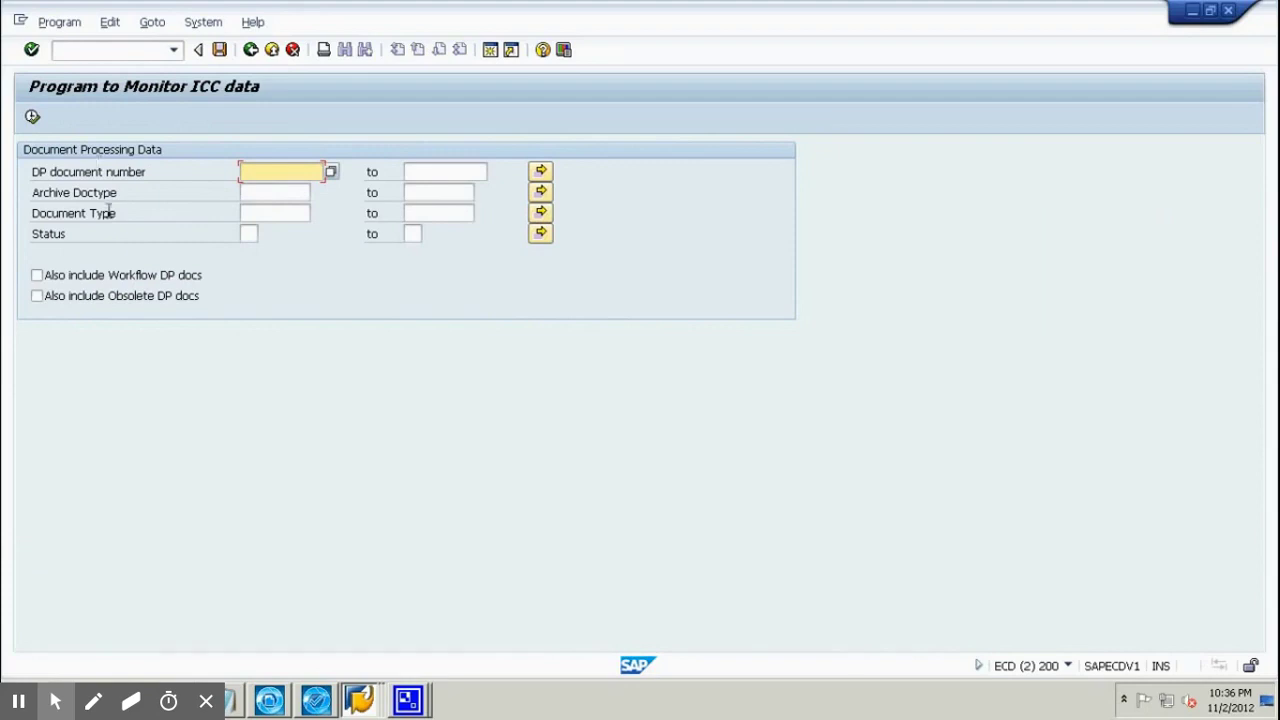
Step: Execute the ICC report, sort Doc. Id descending, select document 119, and switch to Invoice Capture Center
left_click(33, 117)
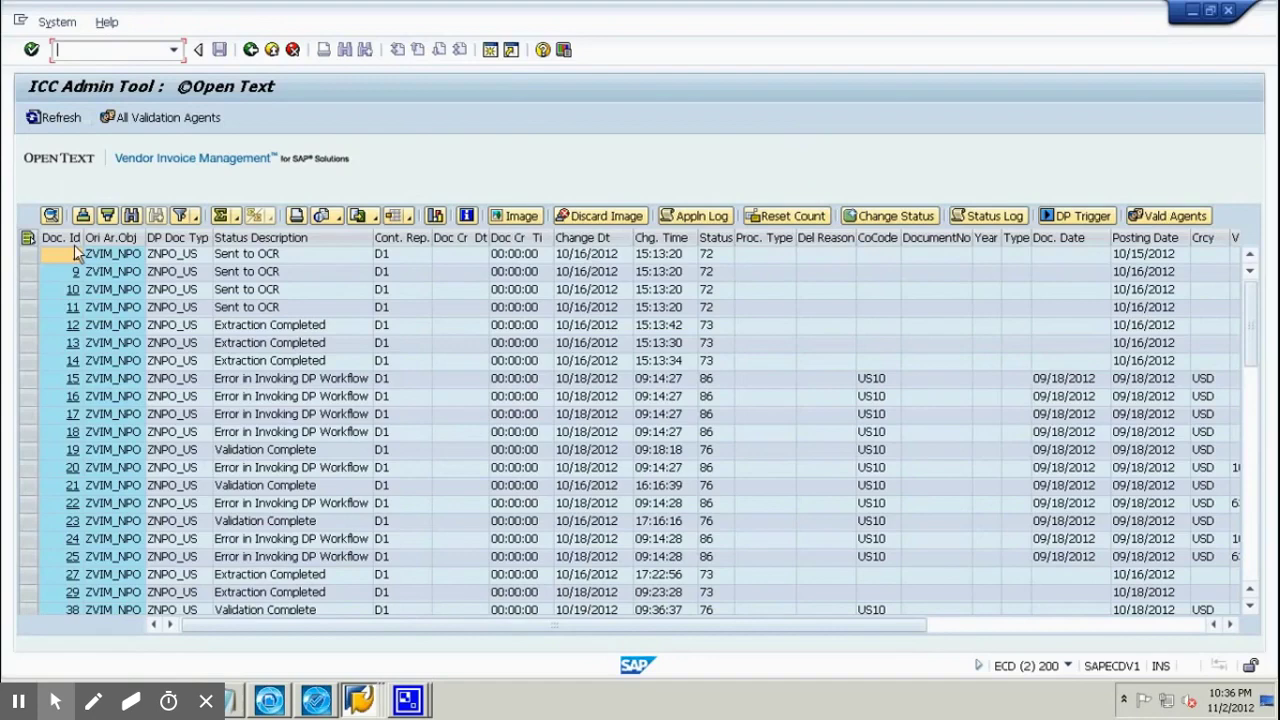
left_click(74, 240)
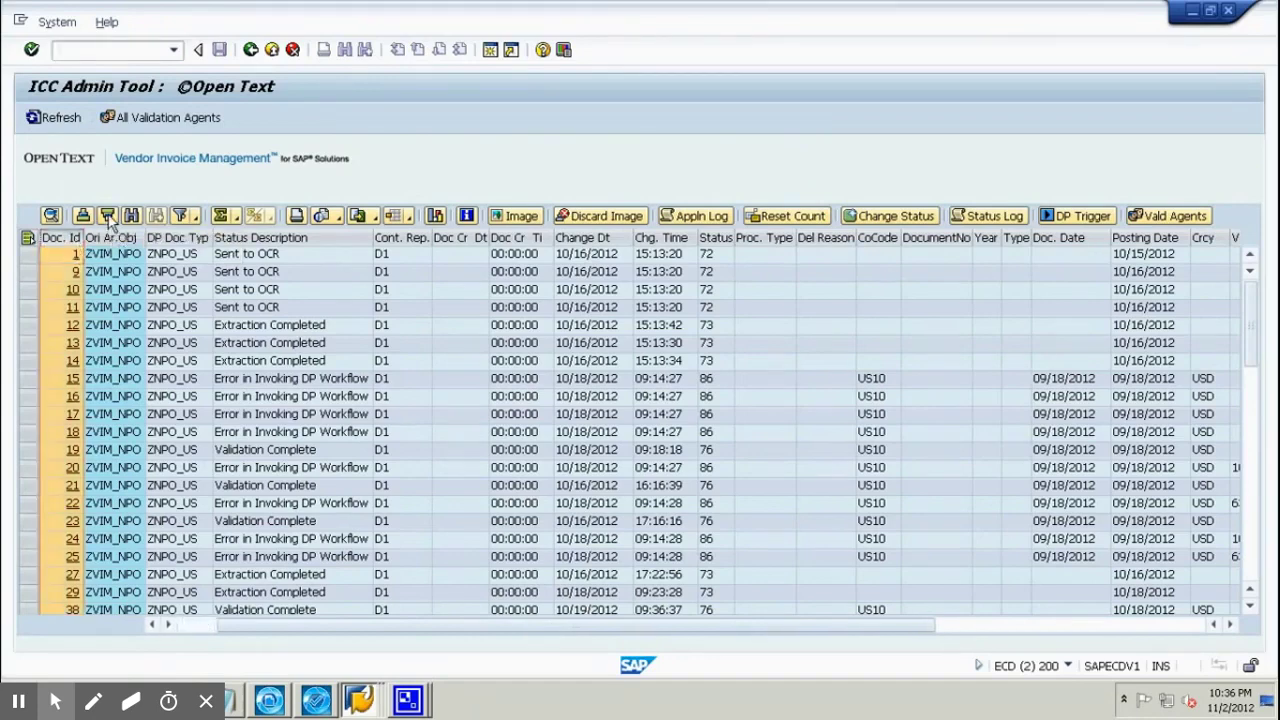
left_click(107, 216)
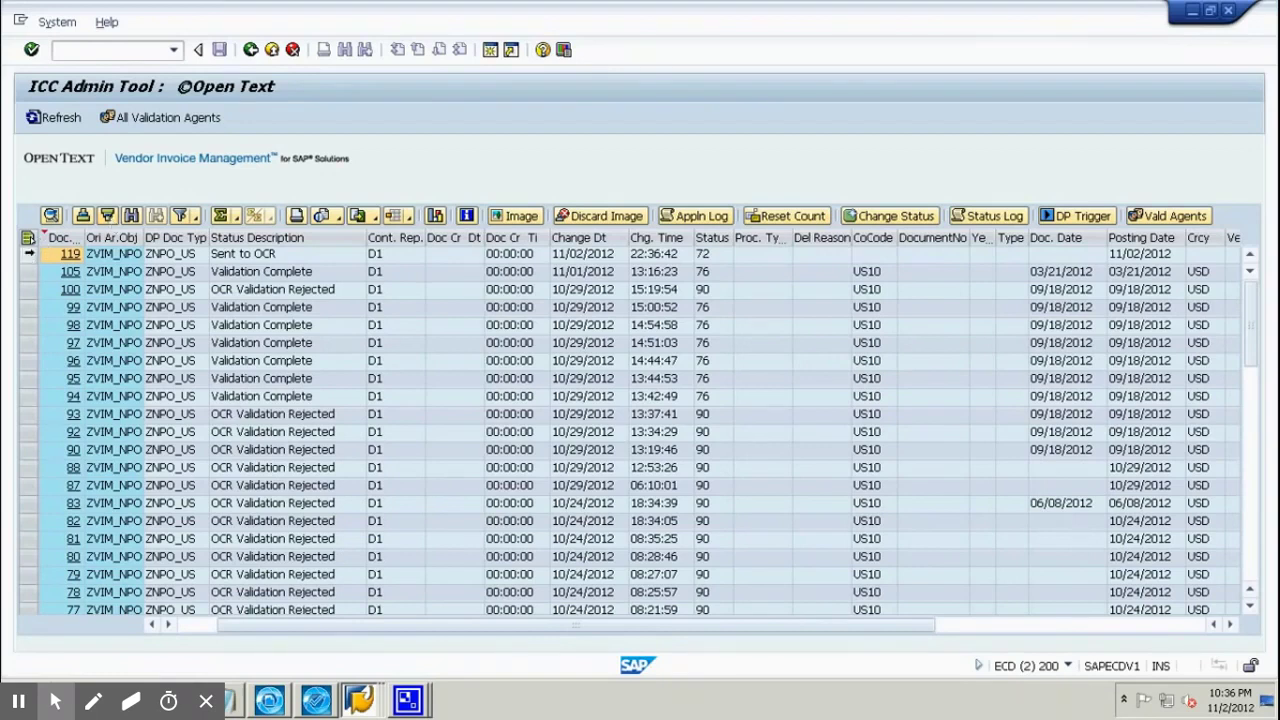
left_click(28, 254)
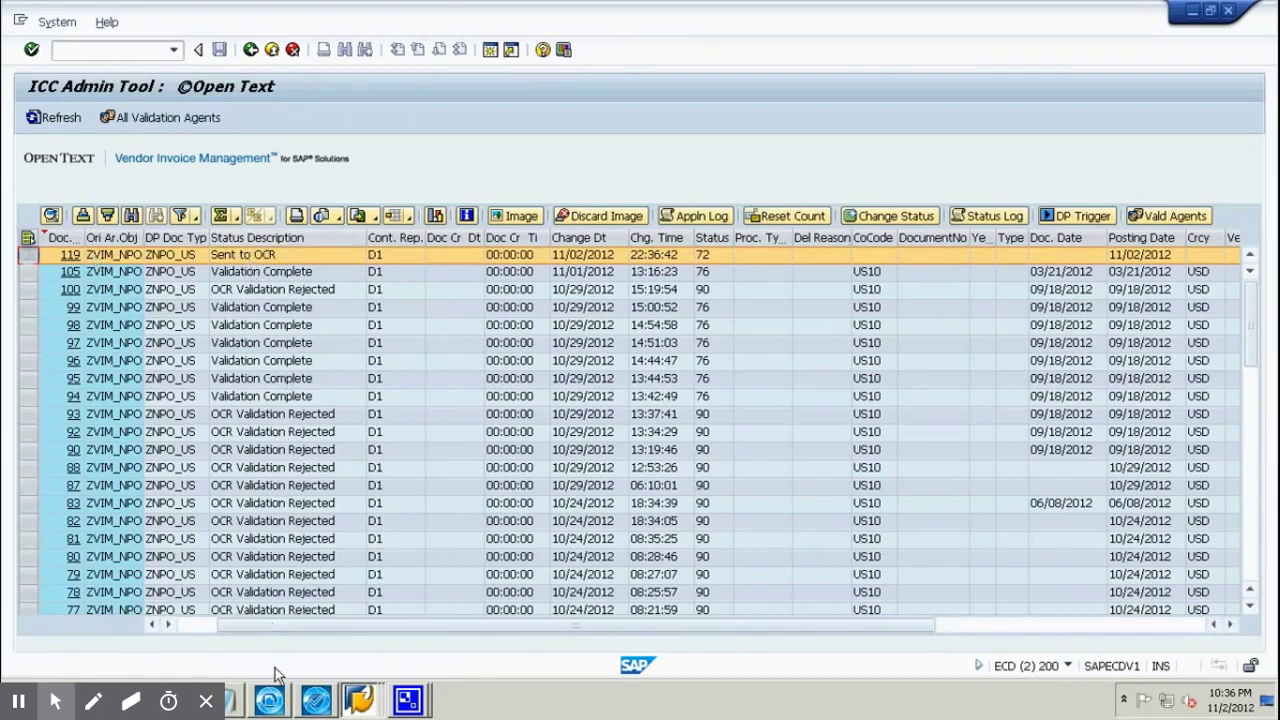
left_click(278, 702)
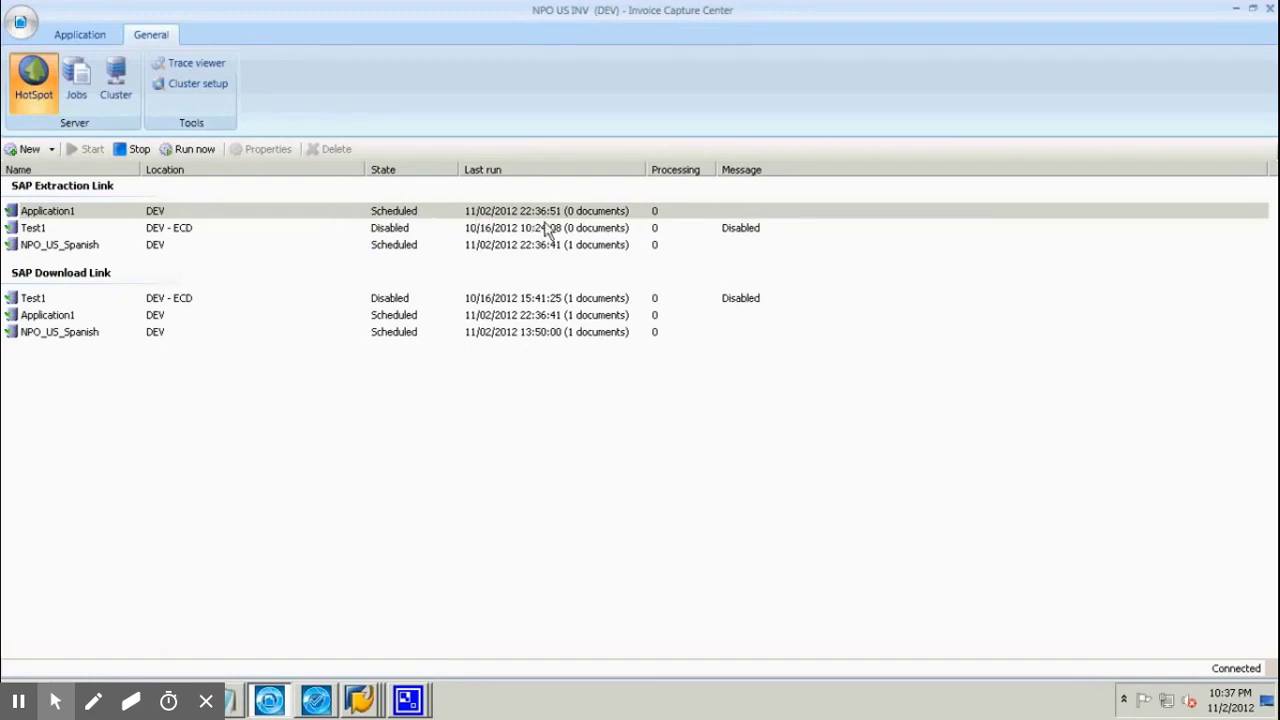
Step: Check the SAP Extraction Link job runs, then return to the ICC Admin Tool
mouse_move(362, 708)
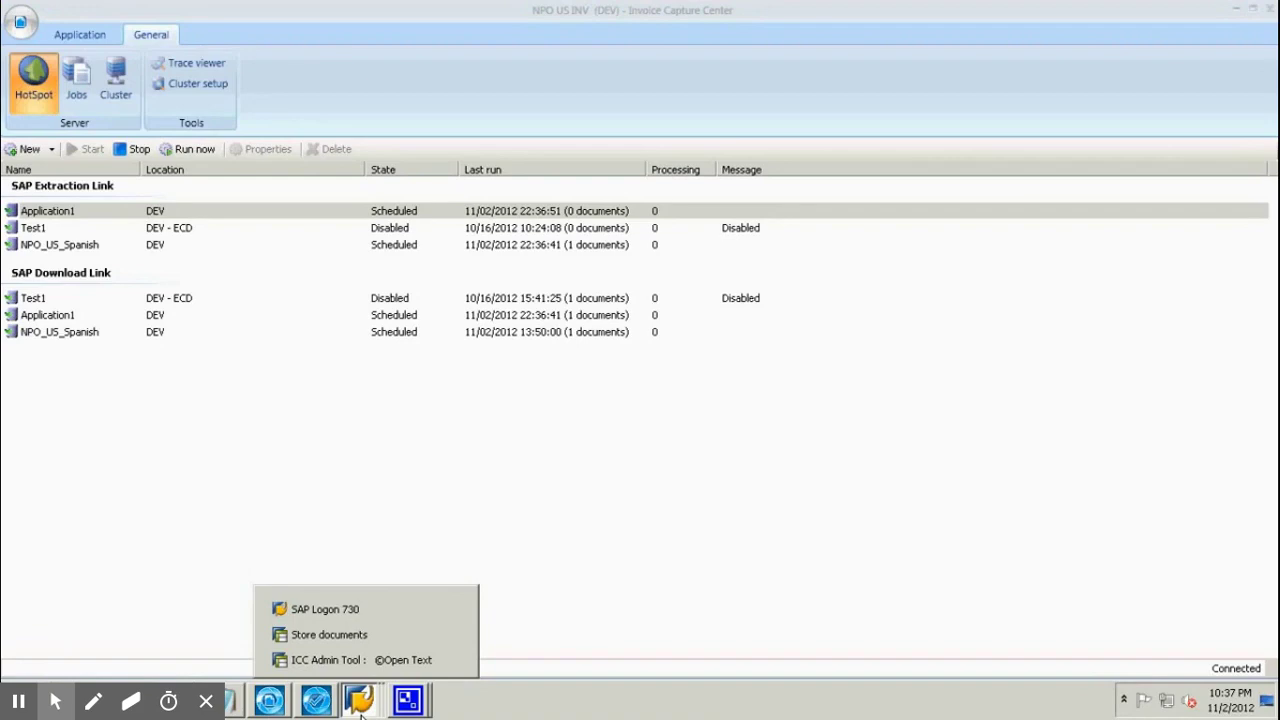
left_click(385, 662)
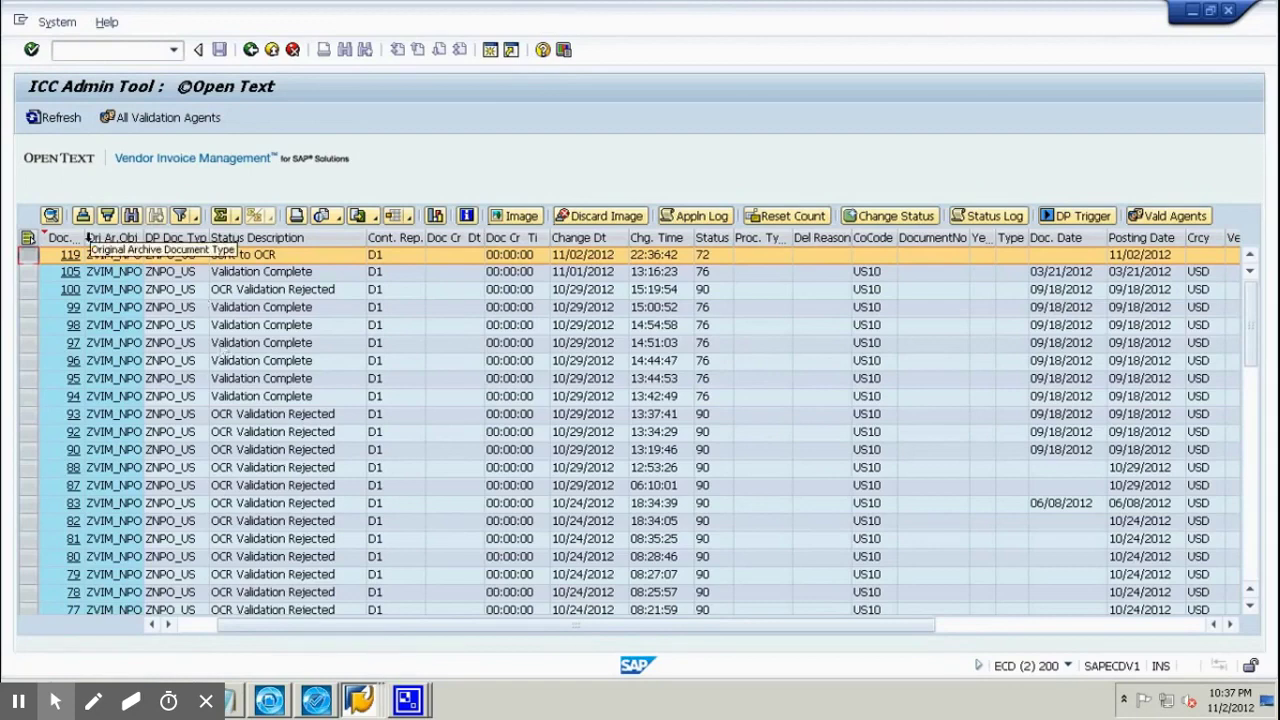
Step: Refresh the ICC list until document 119 reaches Ready for Validation, then switch to Invoice Capture Center
left_click(60, 118)
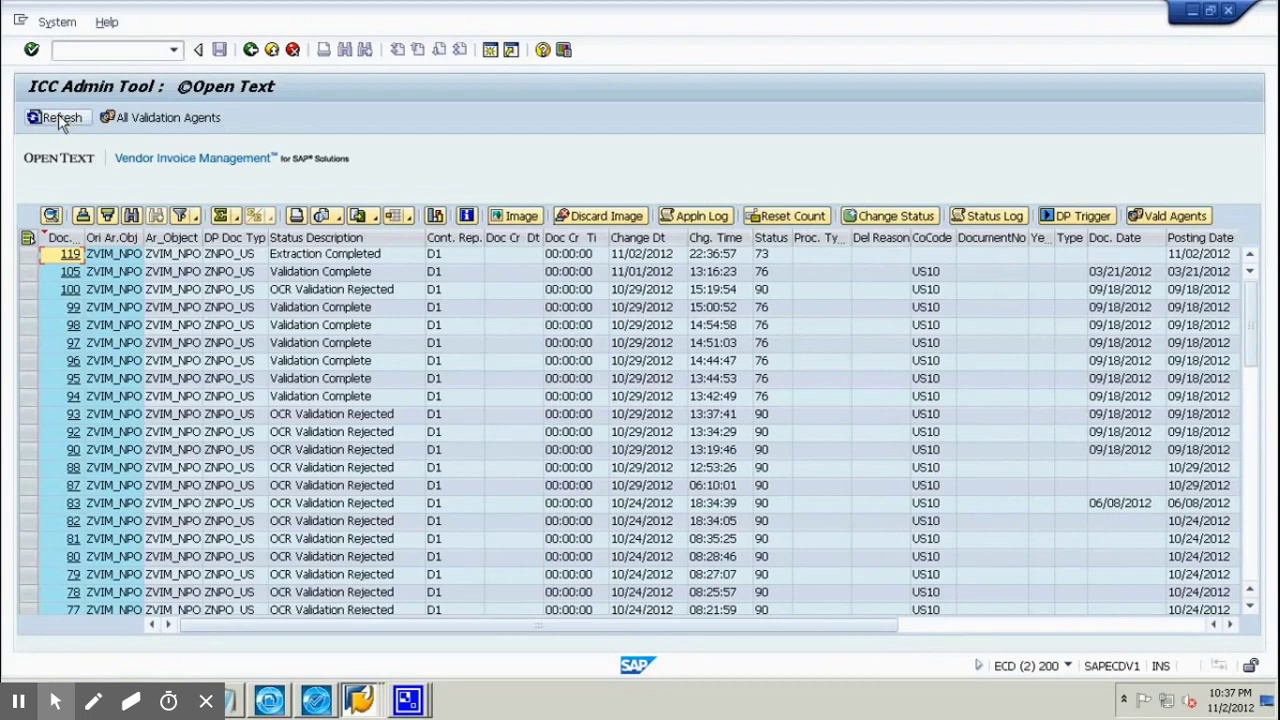
left_click(30, 255)
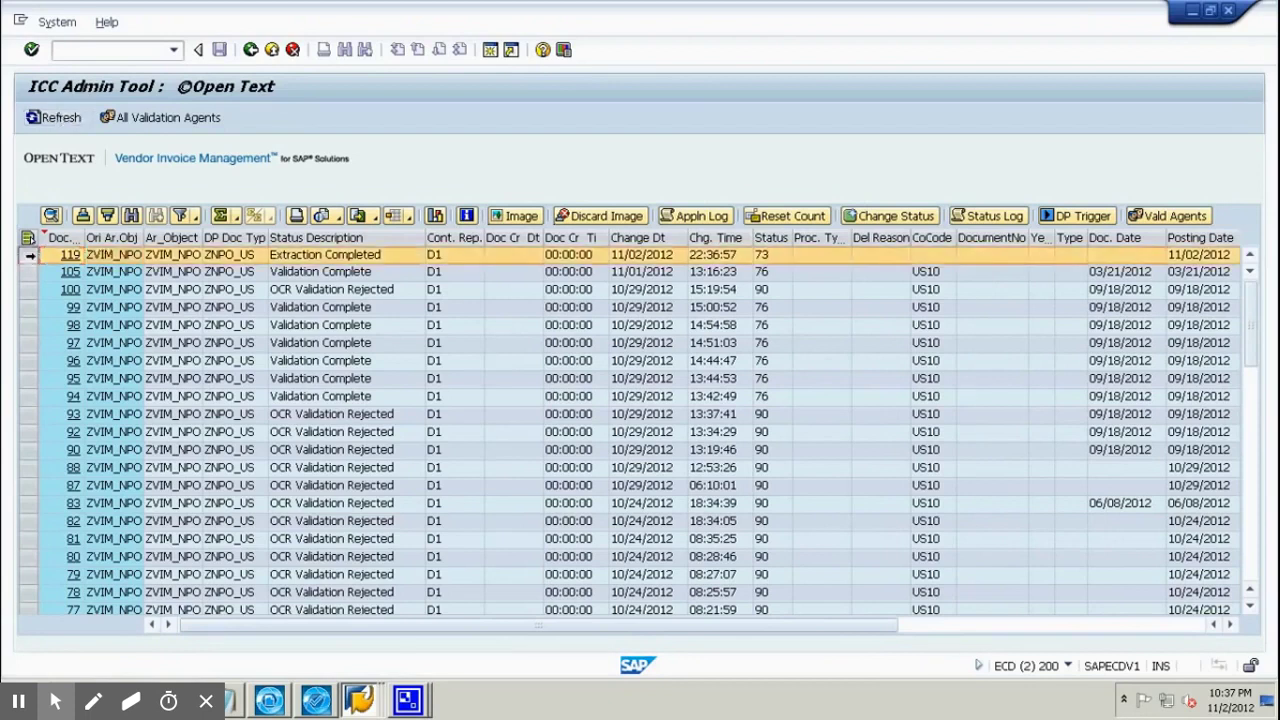
left_click(323, 256)
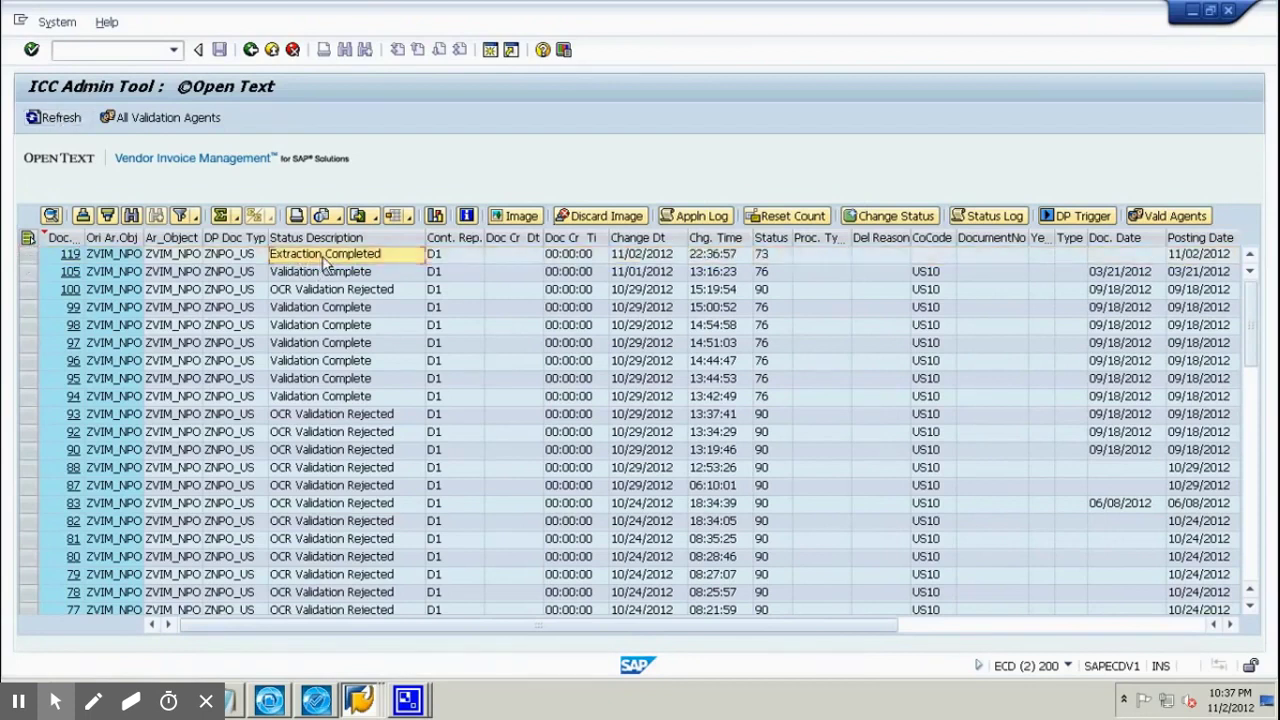
left_click(32, 255)
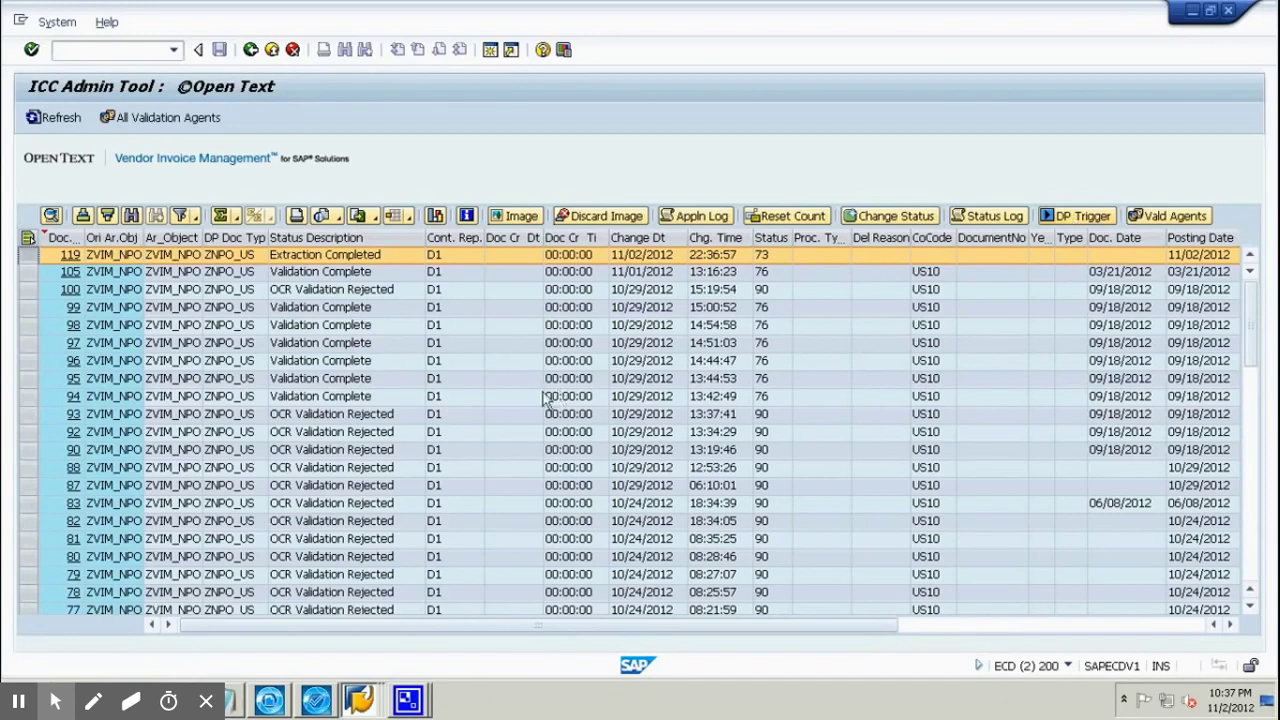
left_click(62, 121)
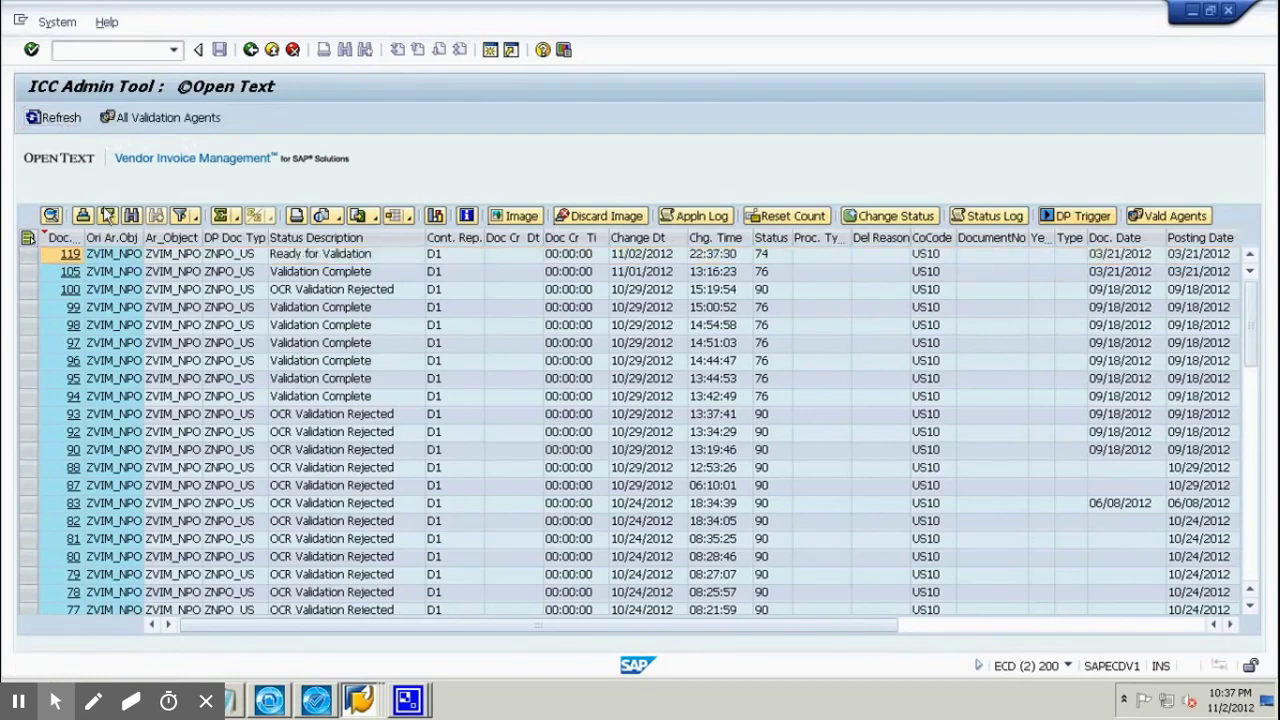
left_click(314, 703)
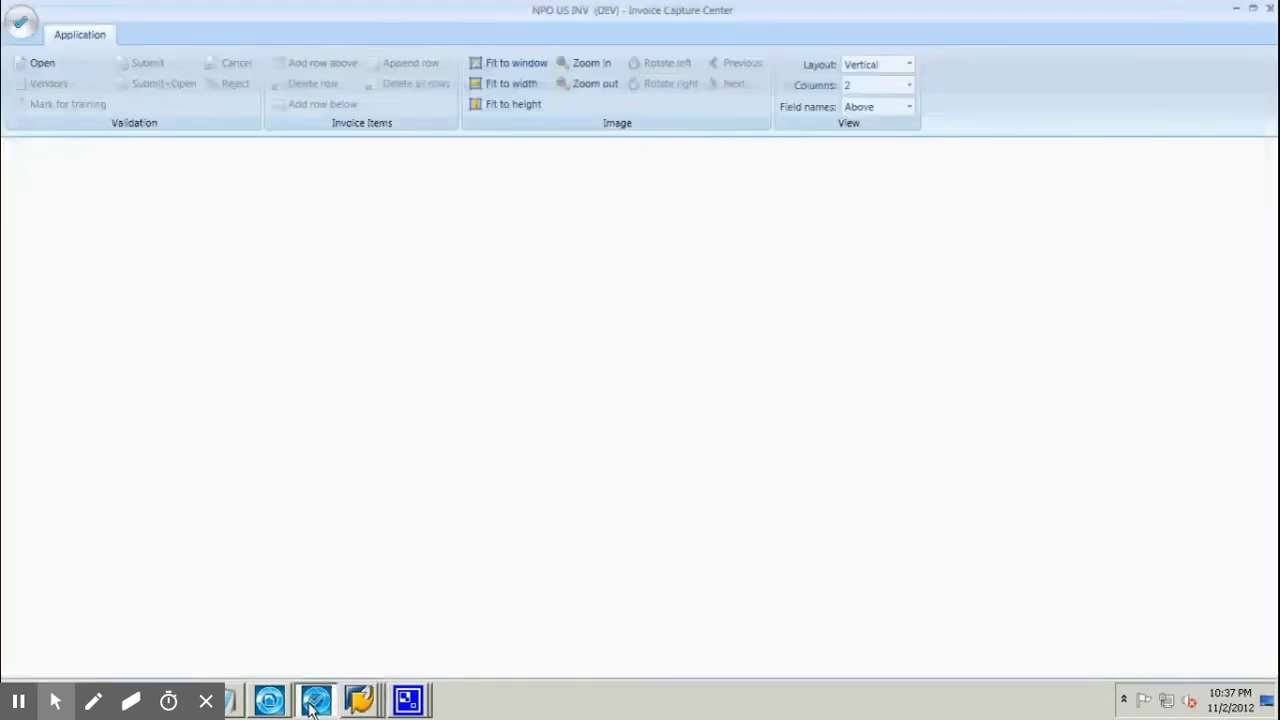
Step: Load invoice 119 for validation and scroll its scanned image to the totals section
left_click(40, 64)
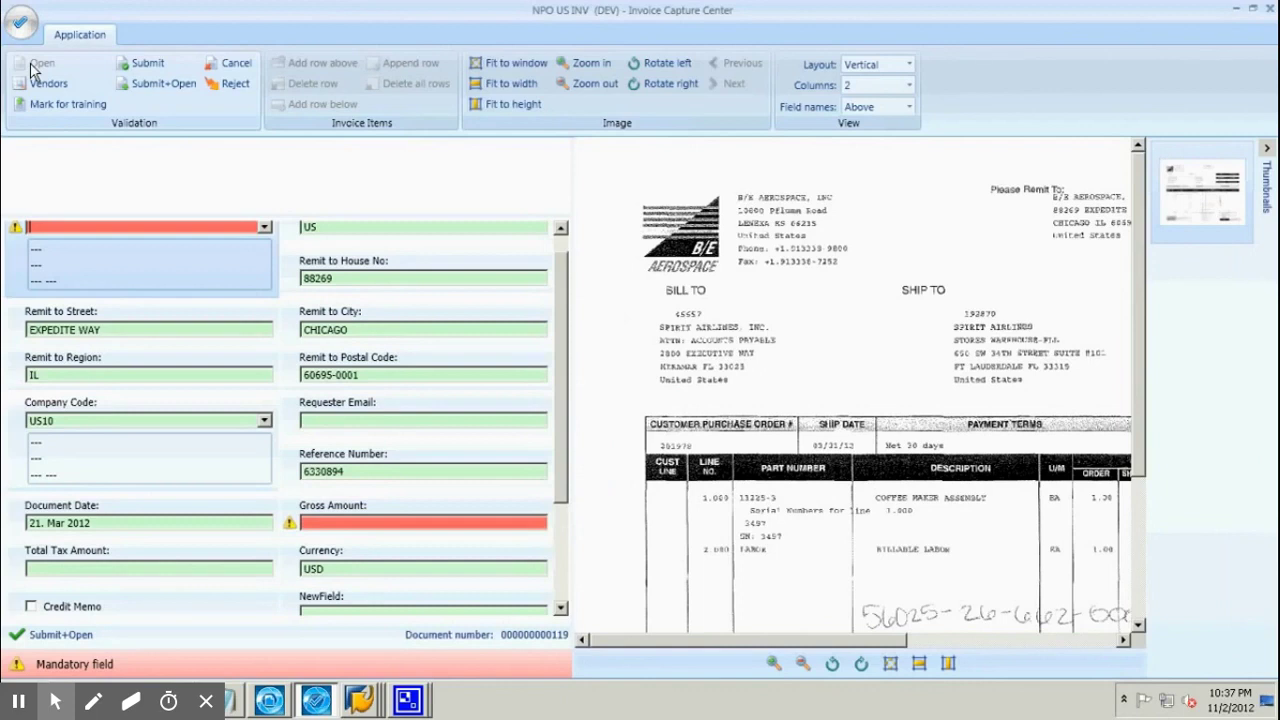
mouse_move(722, 308)
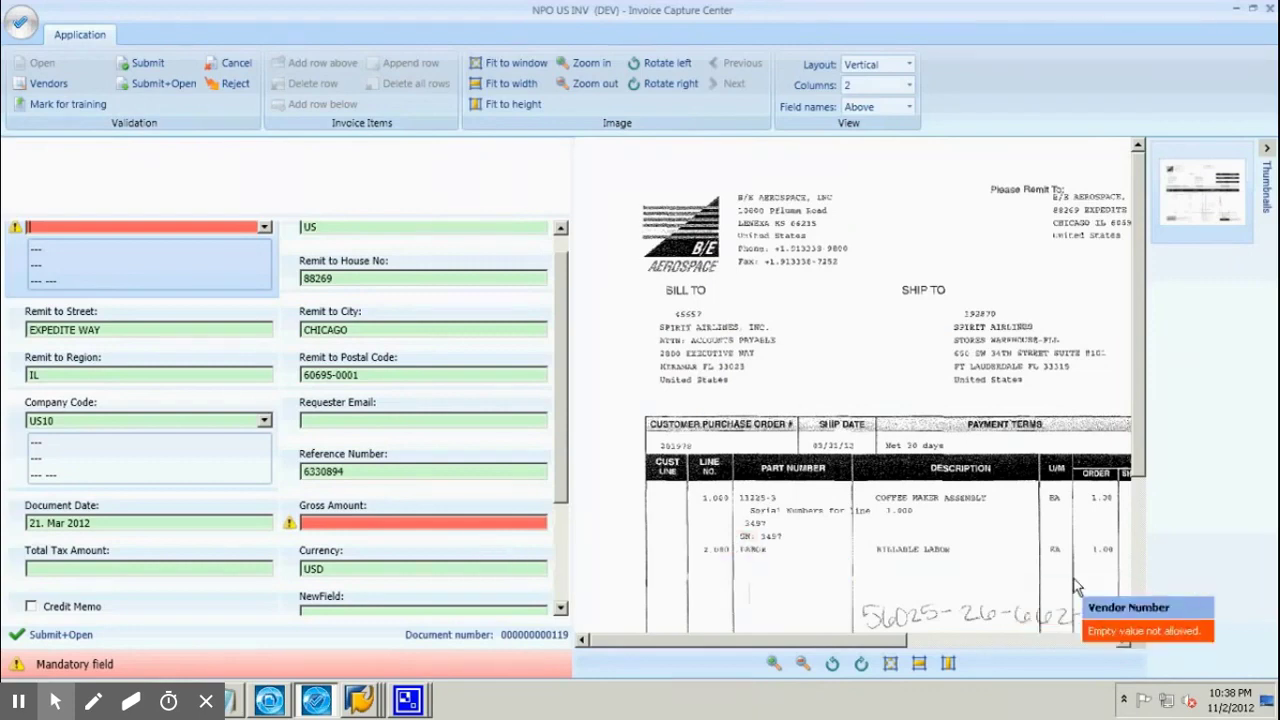
left_click(1109, 642)
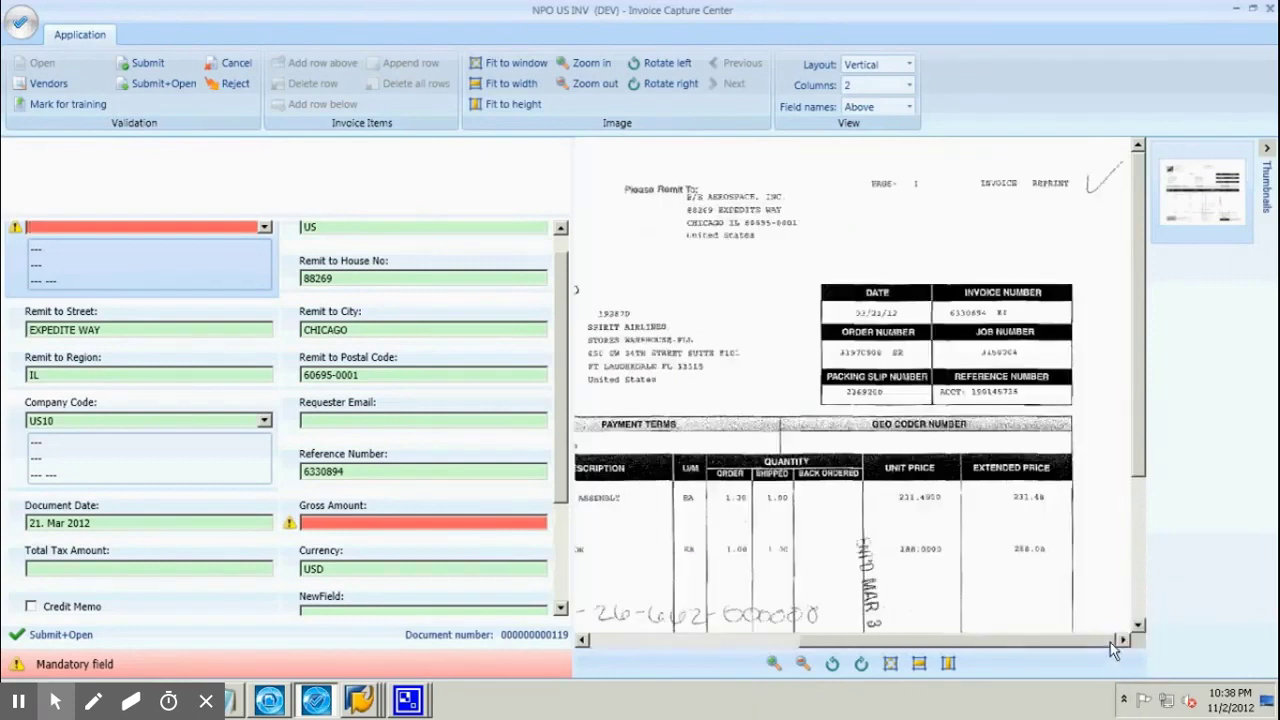
left_click(1139, 627)
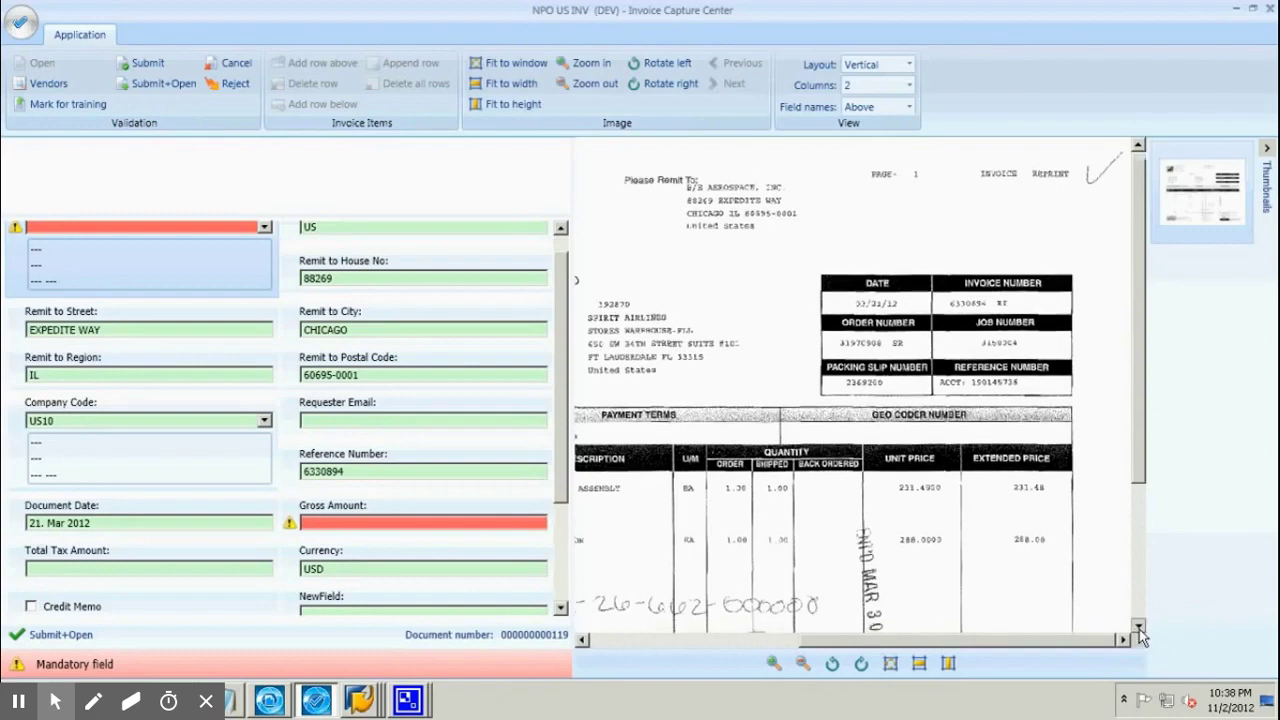
left_click(1139, 627)
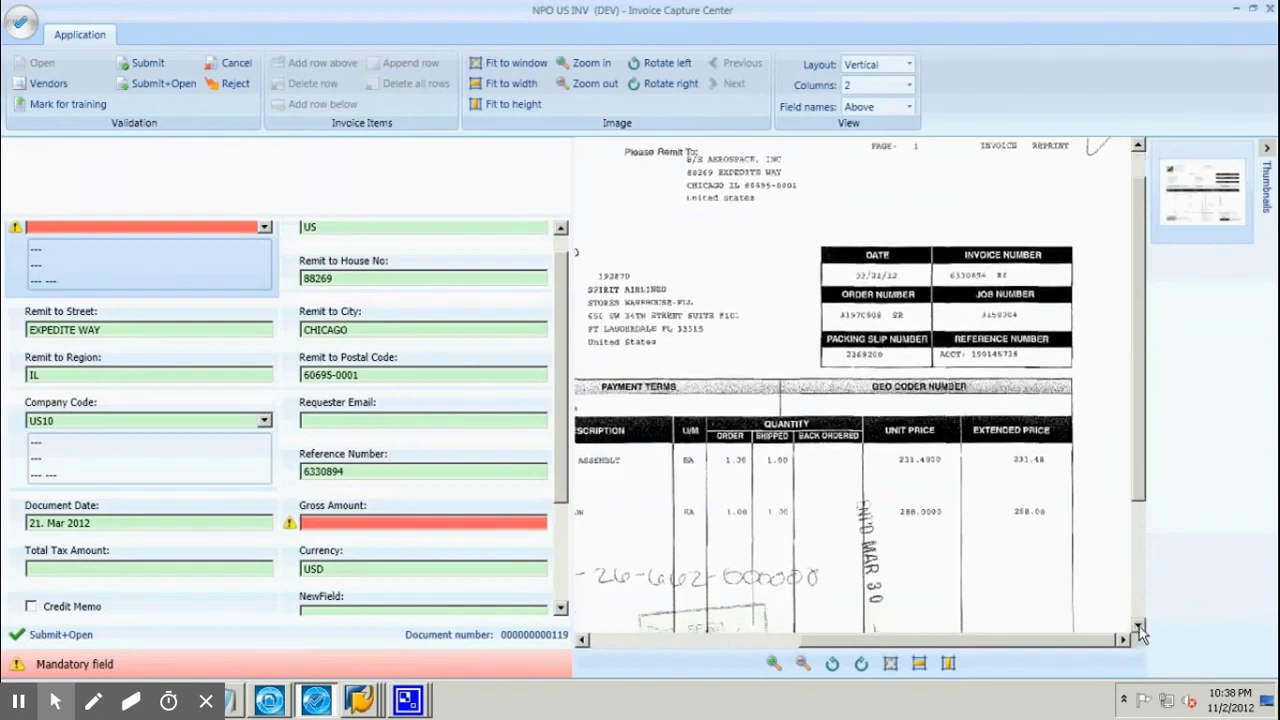
left_click(1145, 616)
mouse_move(1040, 510)
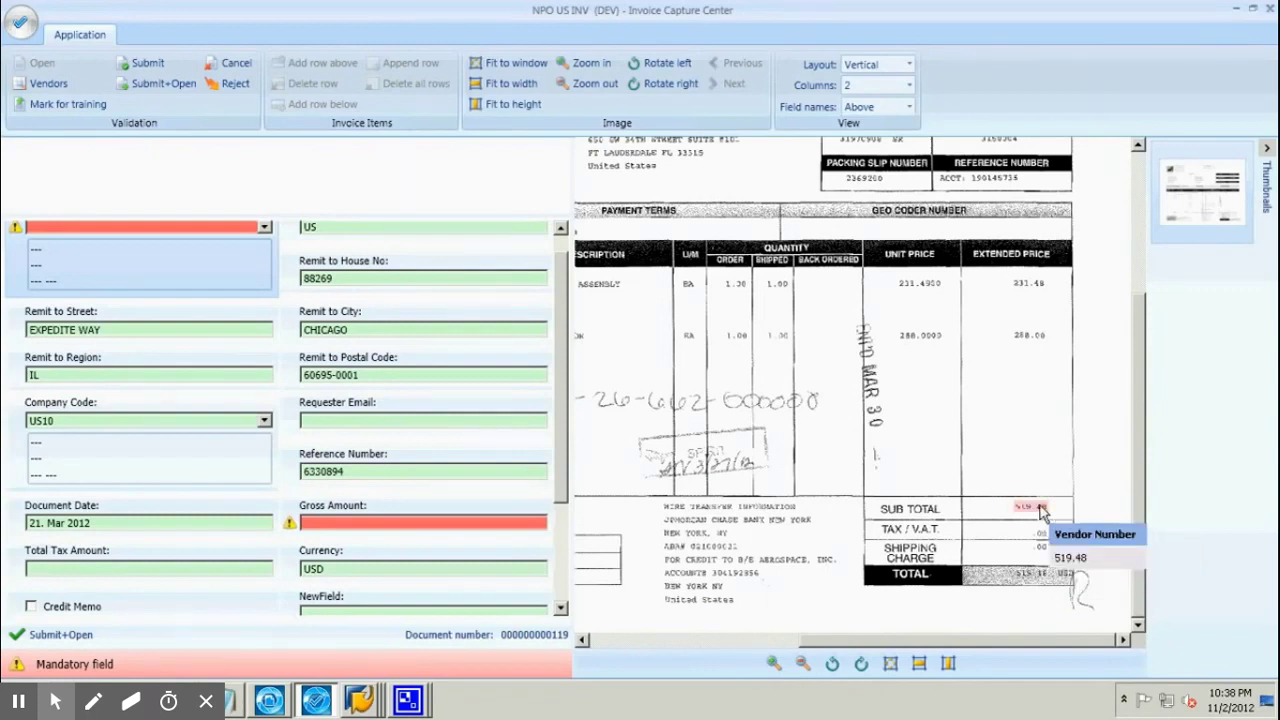
Step: Enter Gross Amount 519.48 and submit invoice 119, saving despite the invalid field
left_click(470, 522)
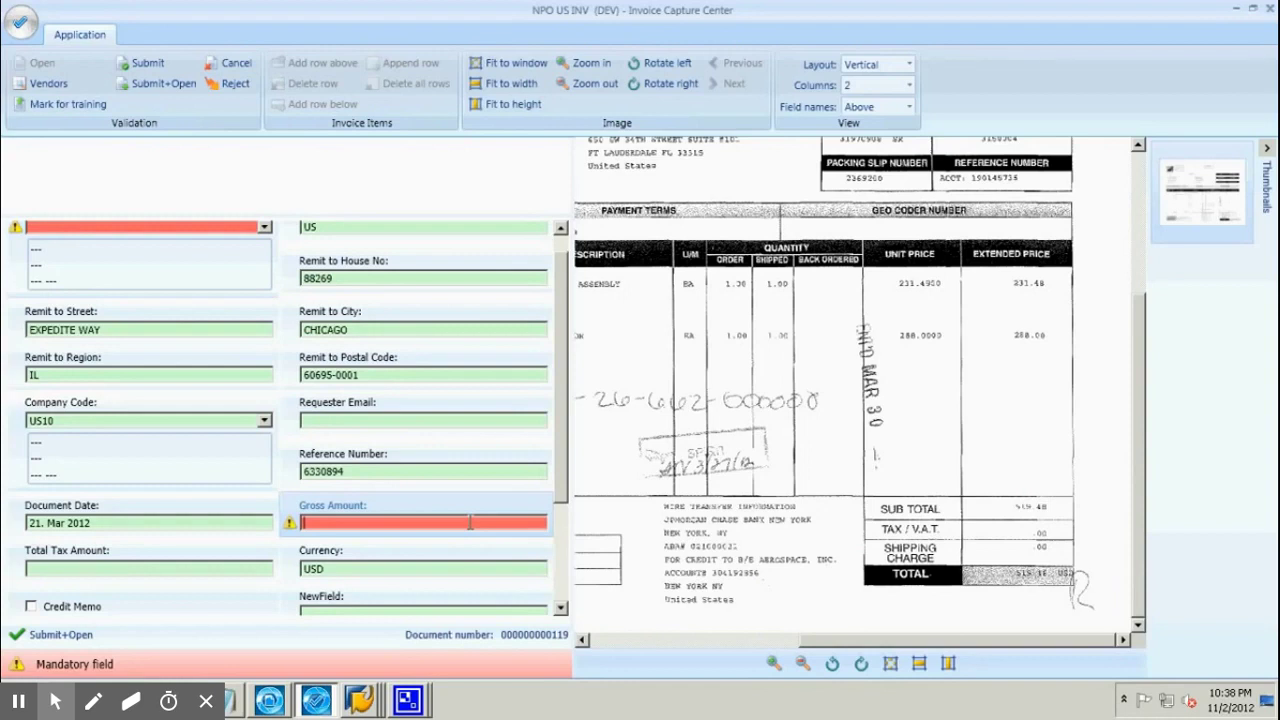
type("519")
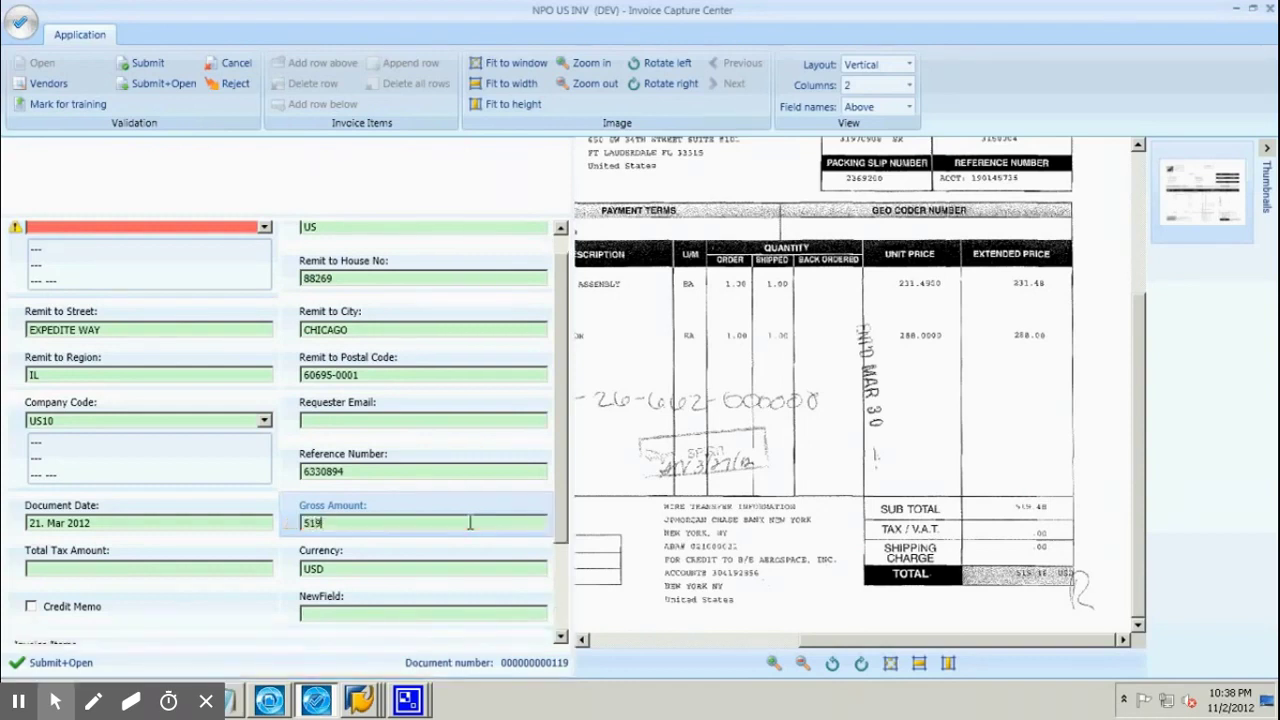
type(".48")
left_click(140, 64)
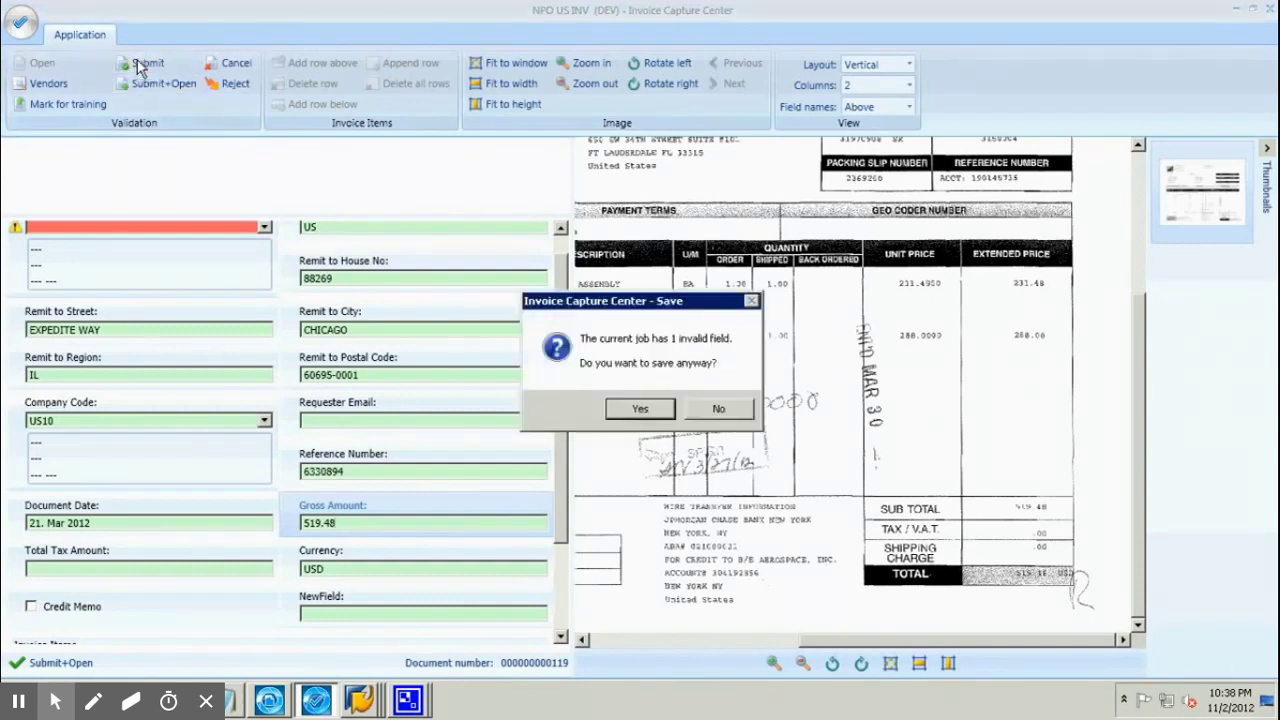
left_click(629, 409)
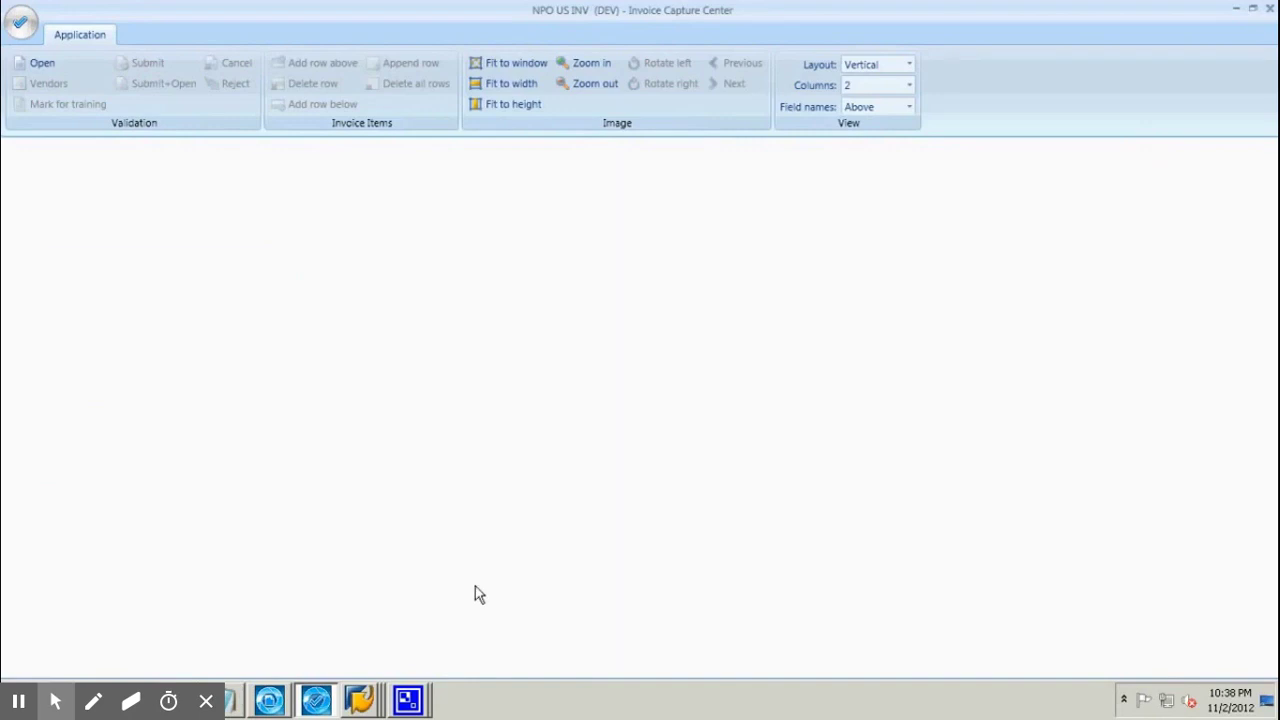
left_click(365, 701)
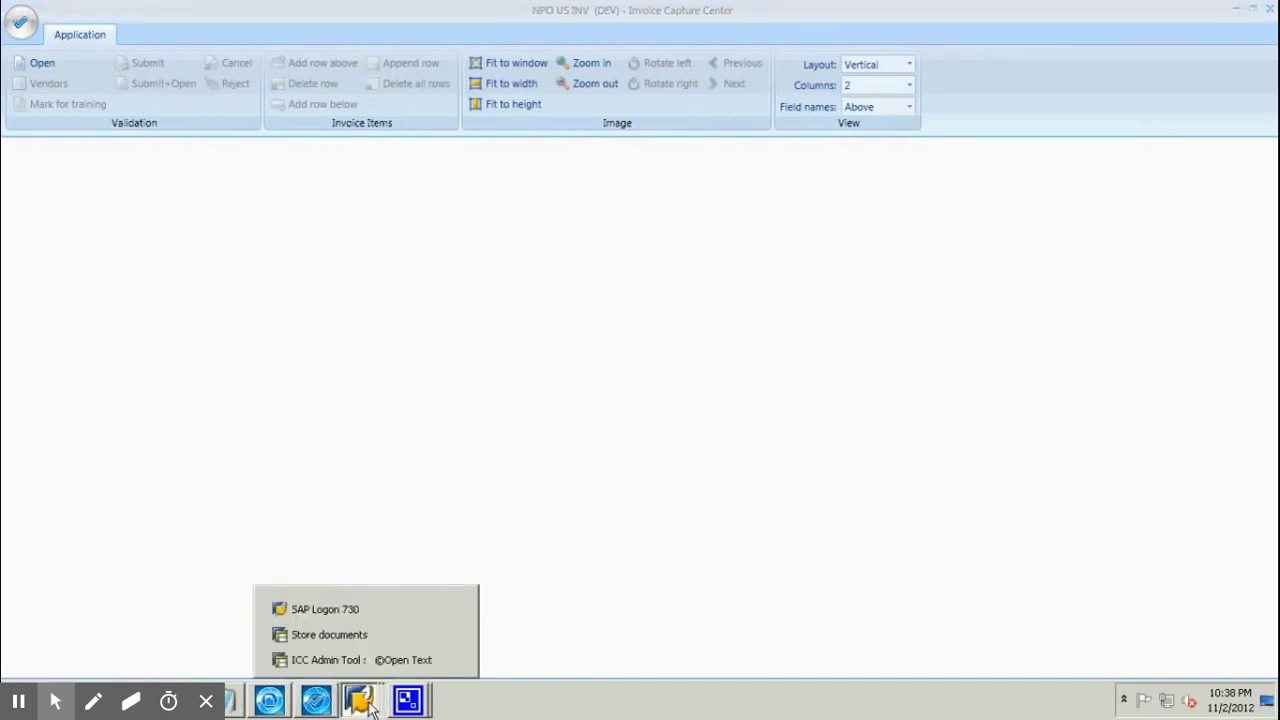
Step: Refresh the ICC Admin Tool list until document 119 shows Validation Complete, then drops off
left_click(395, 660)
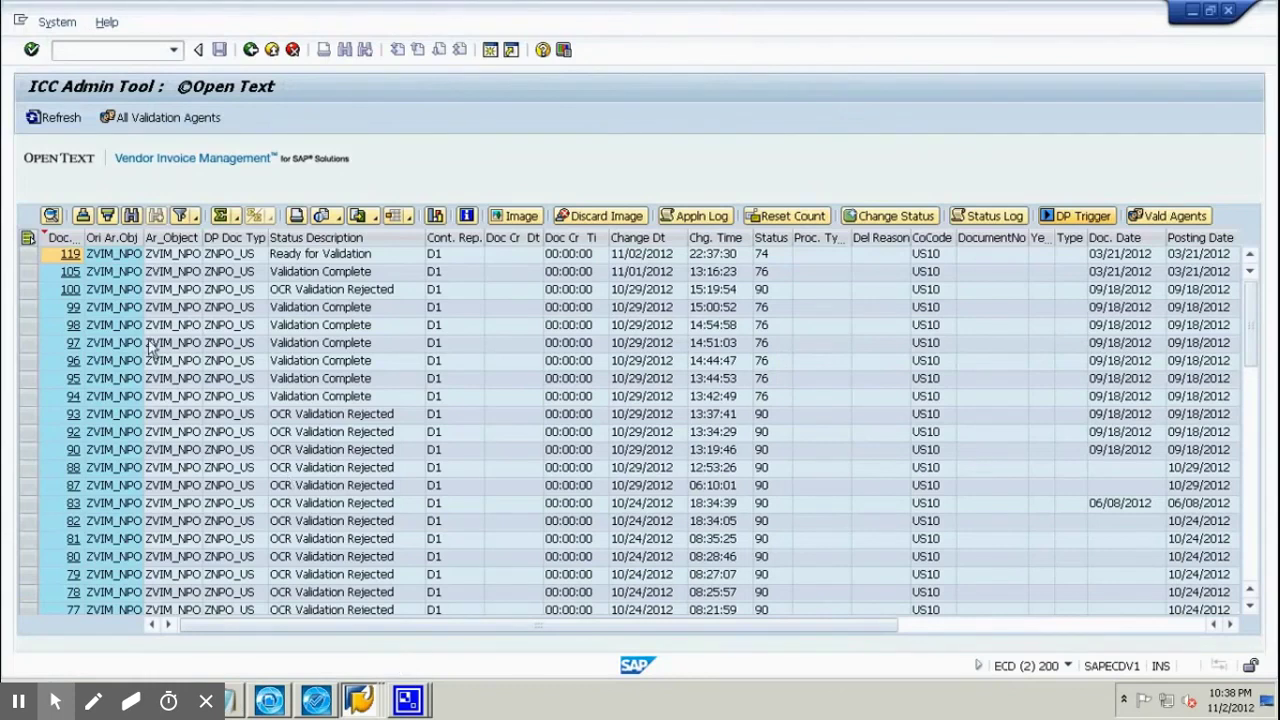
left_click(45, 118)
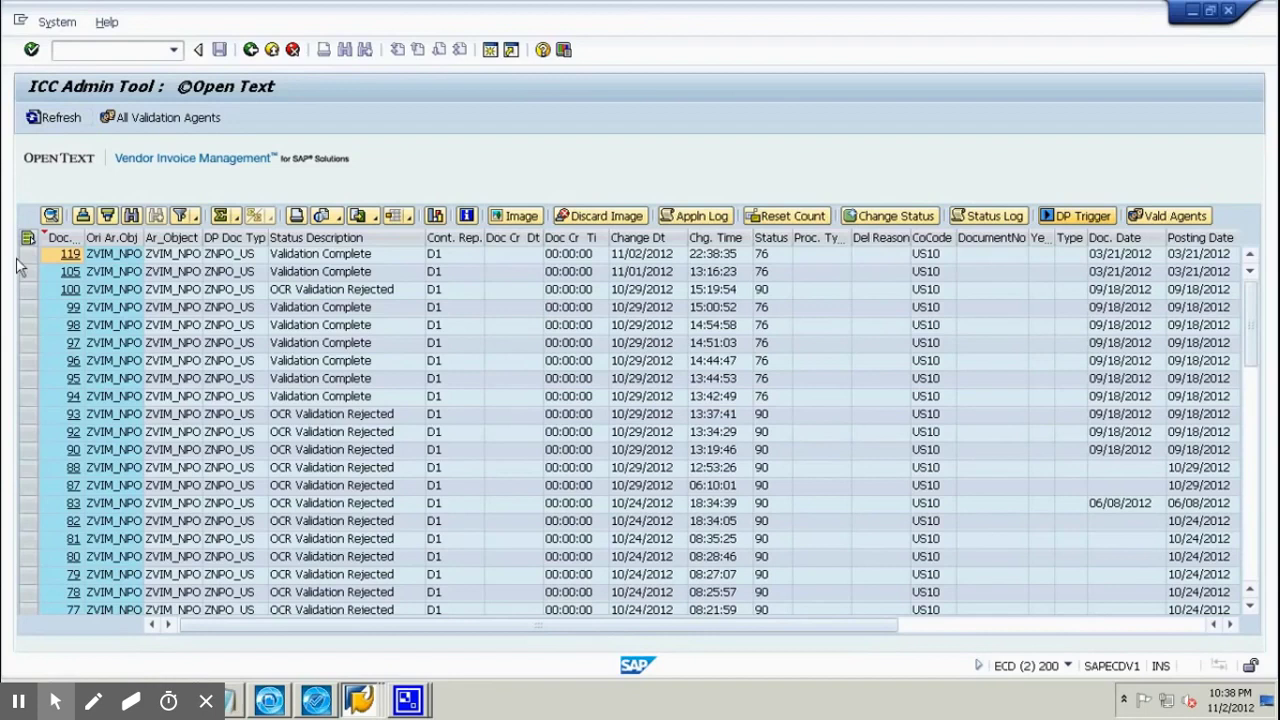
left_click(27, 256)
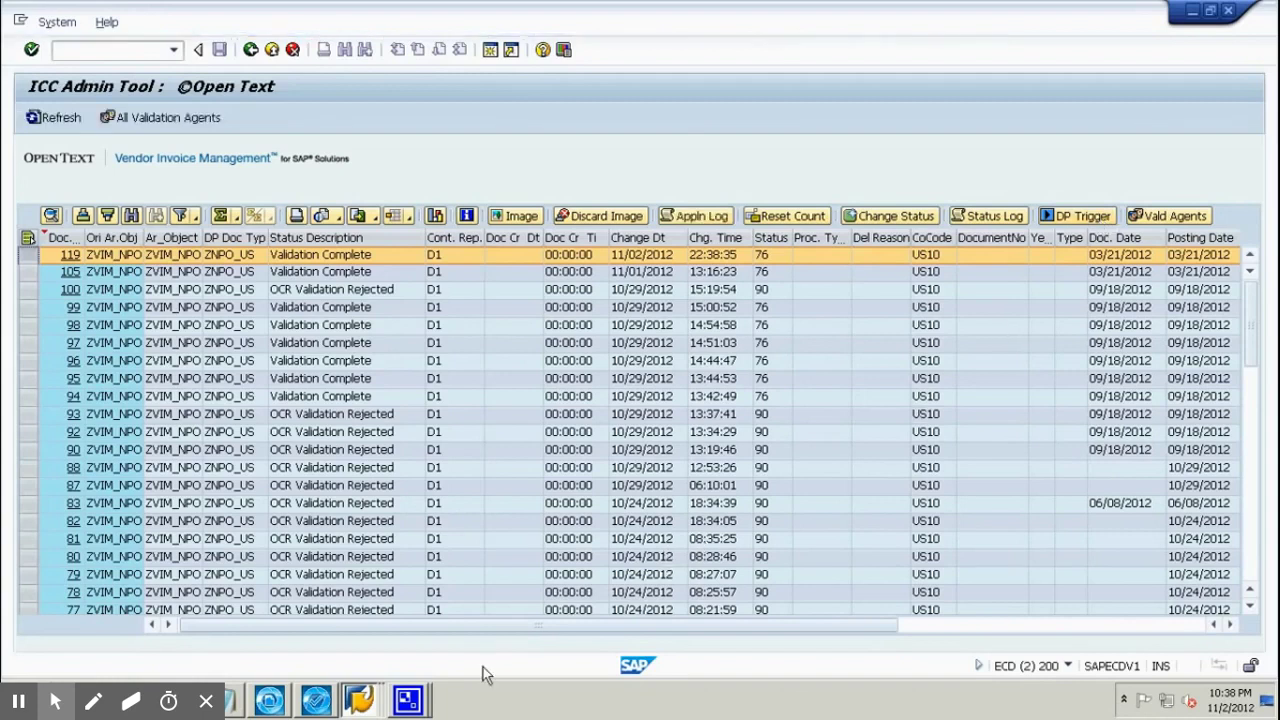
mouse_move(405, 695)
left_click(60, 118)
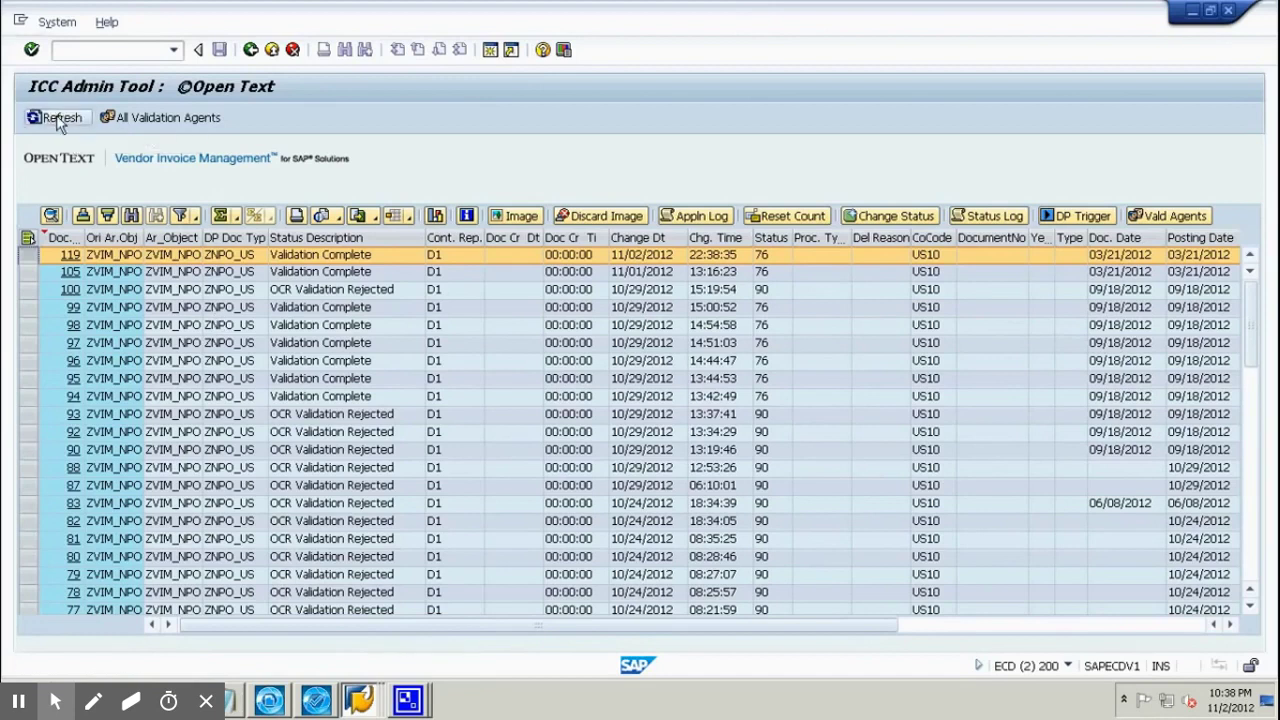
left_click(145, 50)
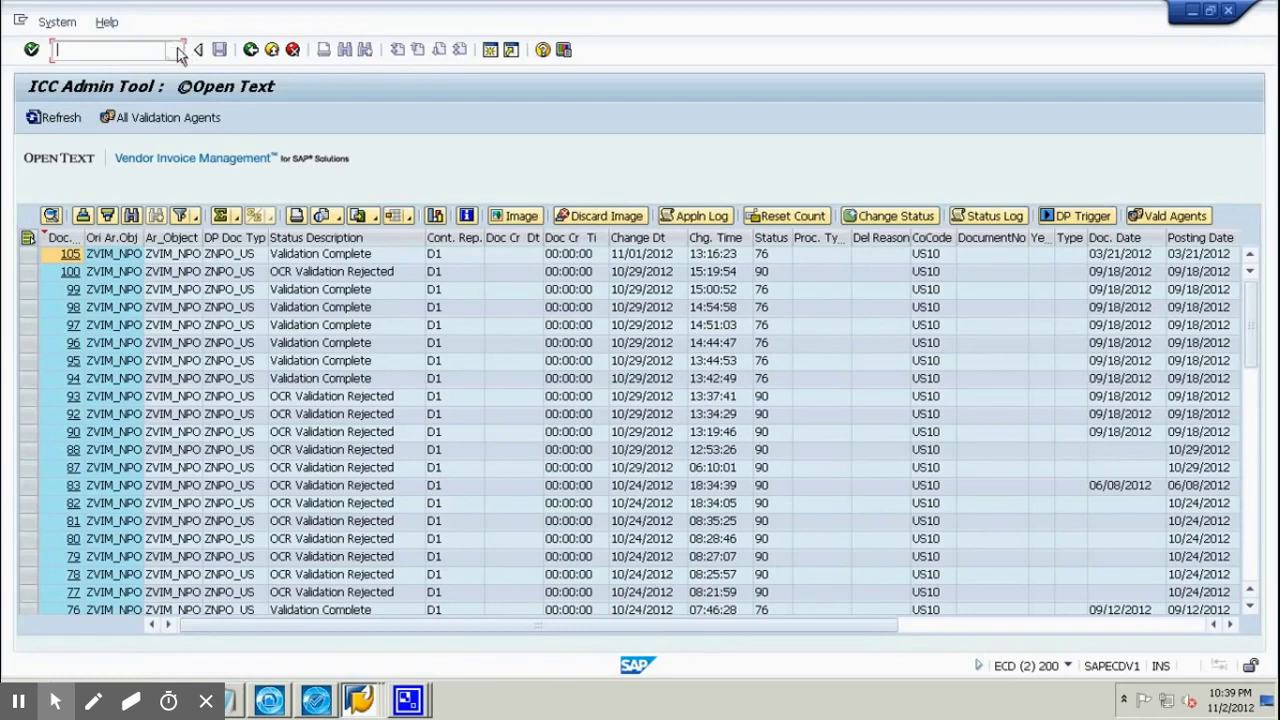
Step: Run transaction /o/opt/vim_iic to open the Integrated Invoice Cockpit
left_click(175, 50)
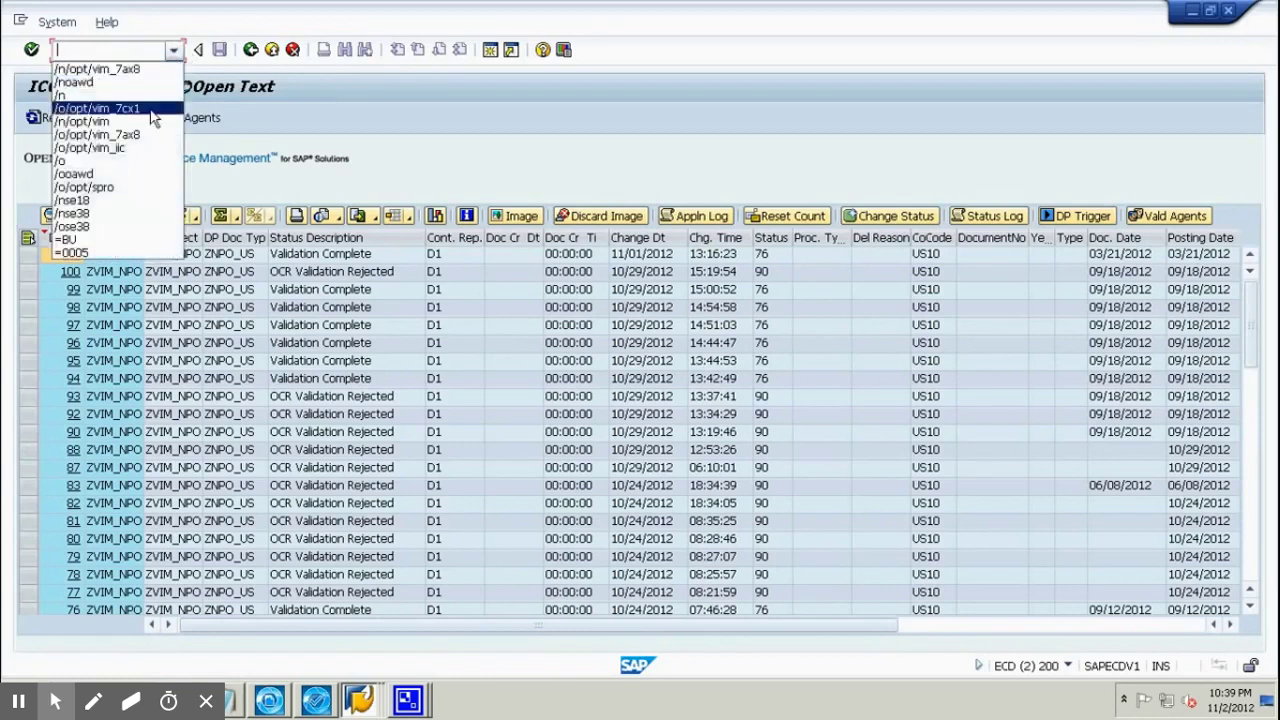
left_click(147, 148)
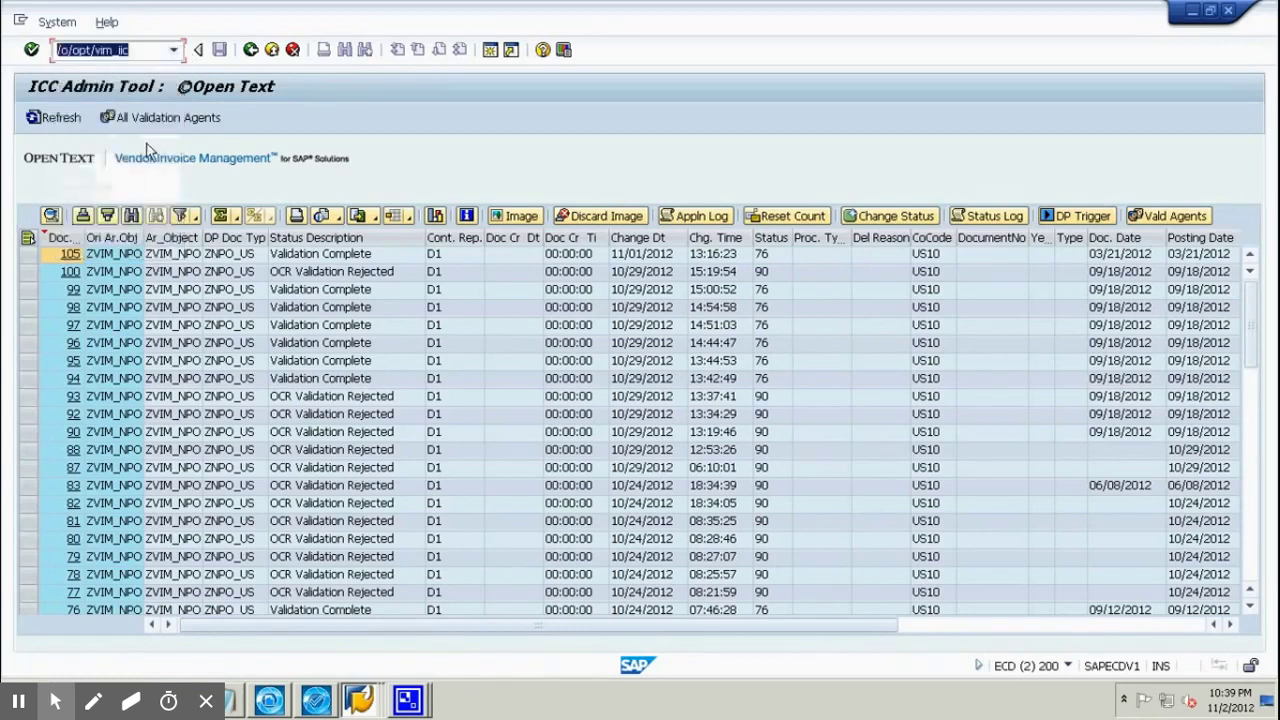
left_click(141, 49)
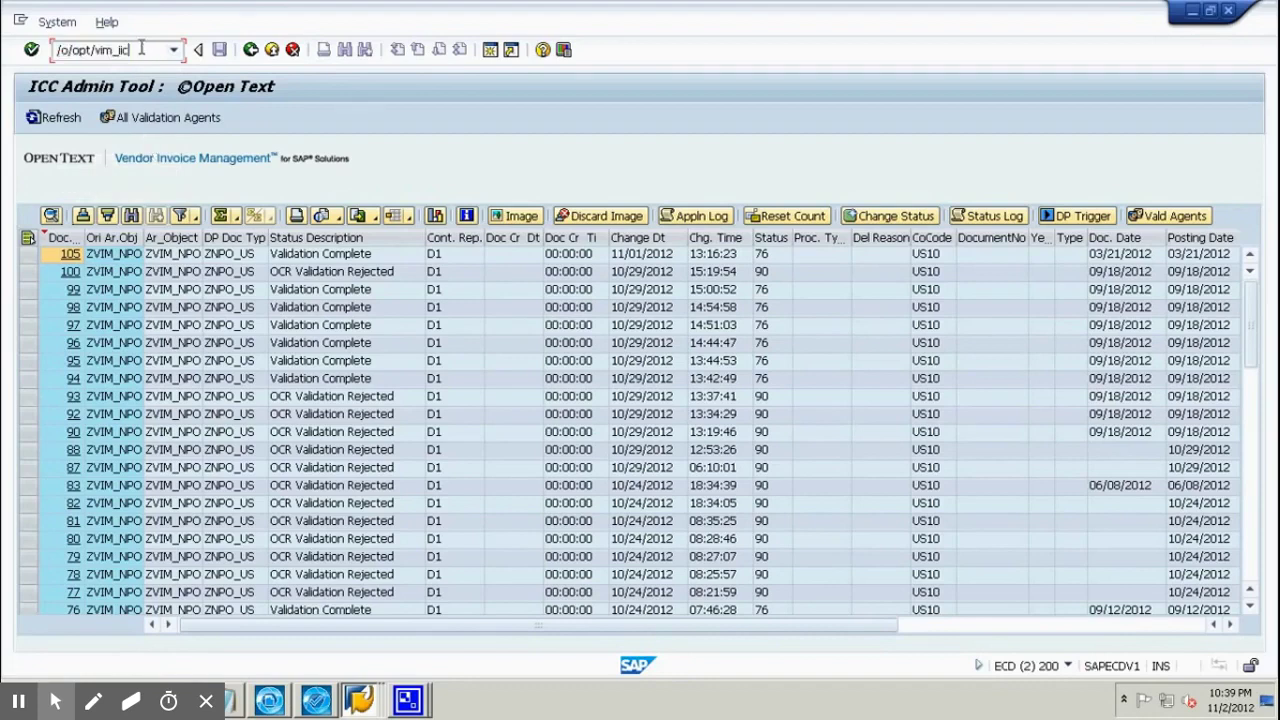
key("Return")
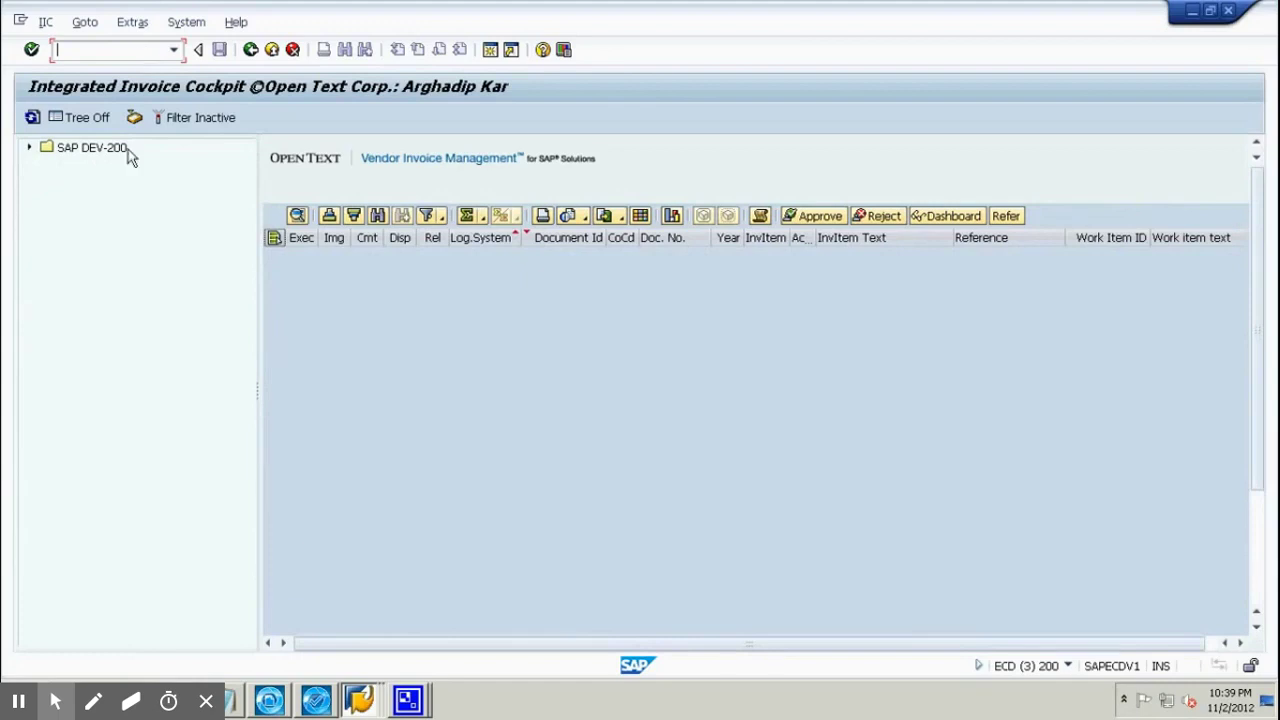
Step: Open document 119's work item under SAP DEV-200 > Document Process > Invalid Vendor (NPO)
left_click(30, 149)
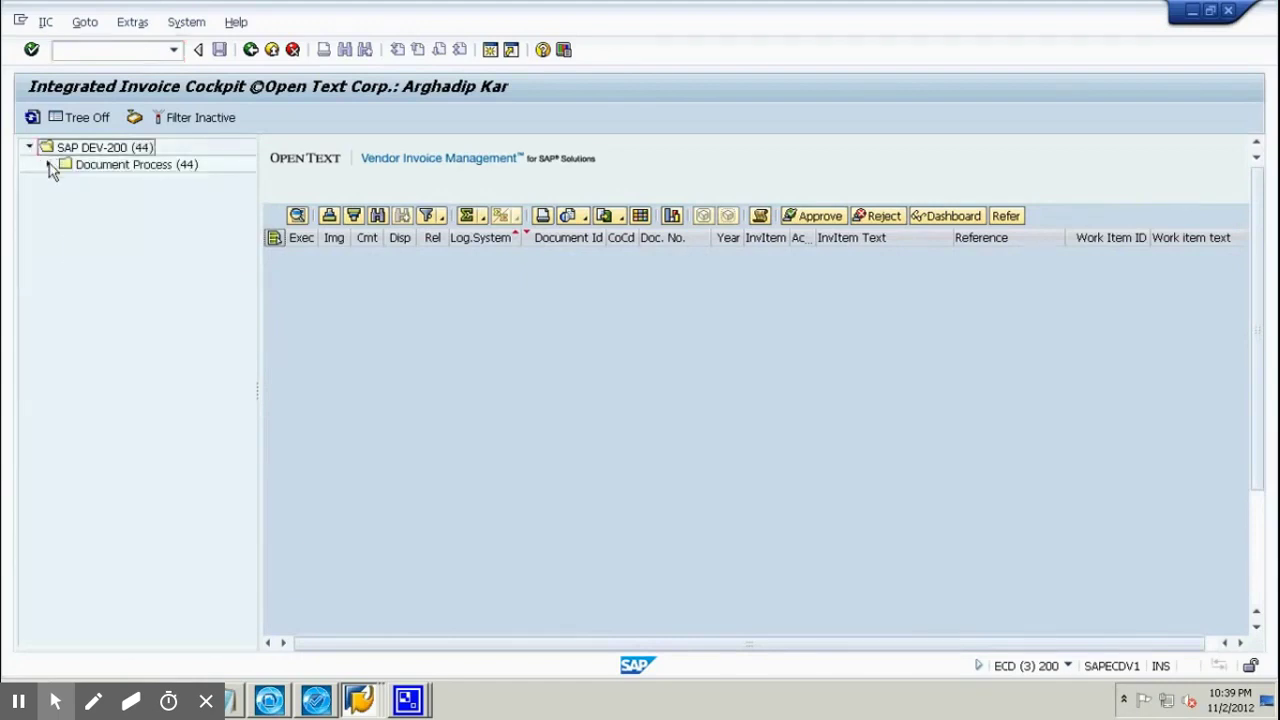
left_click(50, 166)
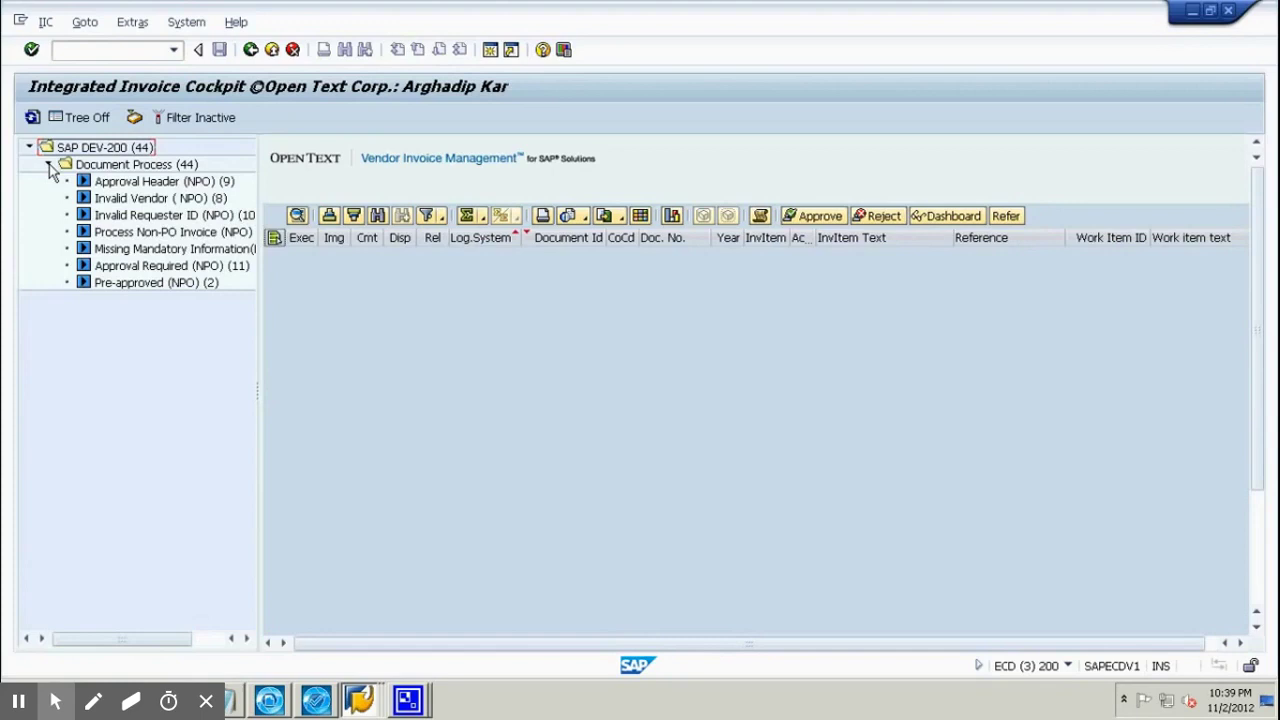
left_click(143, 203)
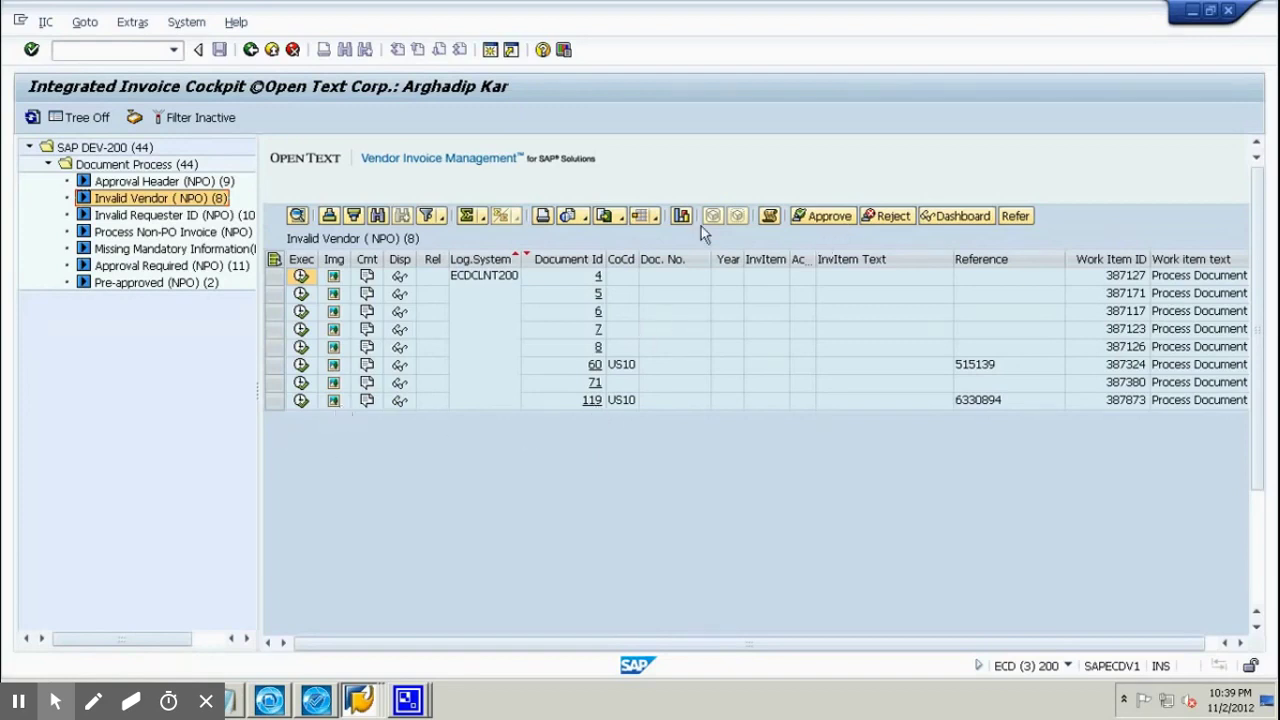
left_click(301, 400)
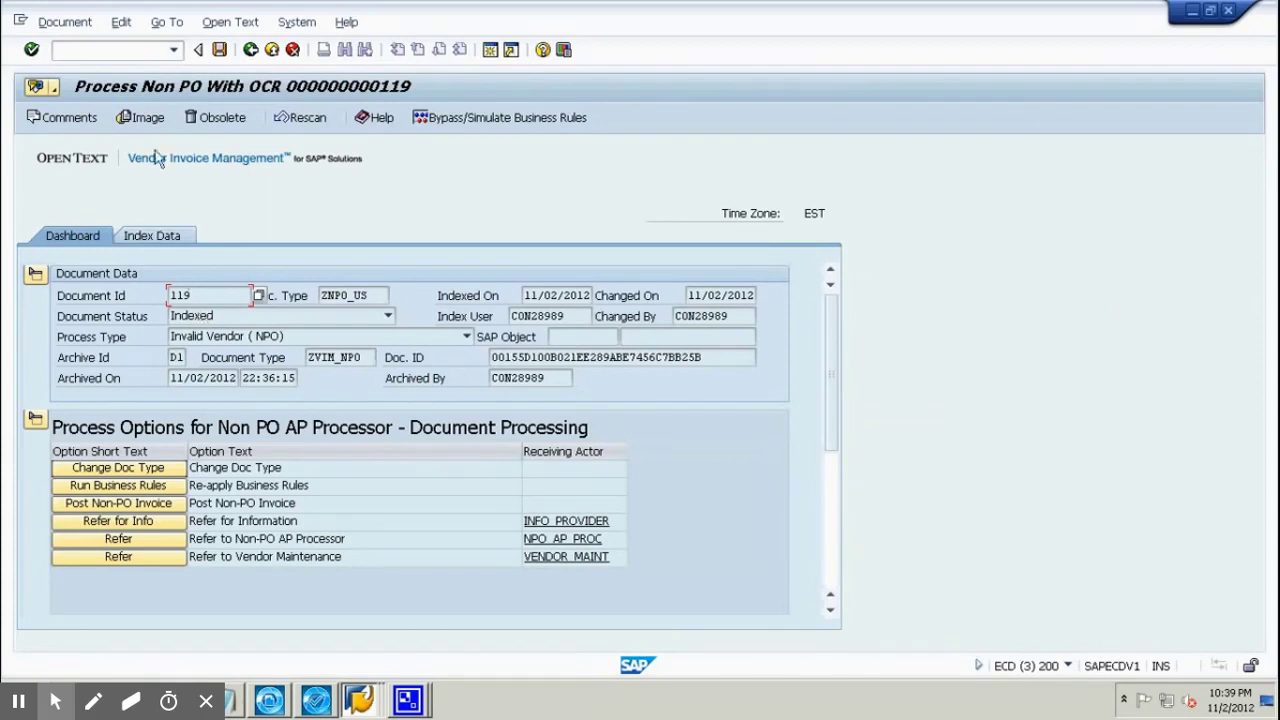
Step: Review invoice 119's scanned image to the bottom, close it, and show the Index Data
left_click(153, 117)
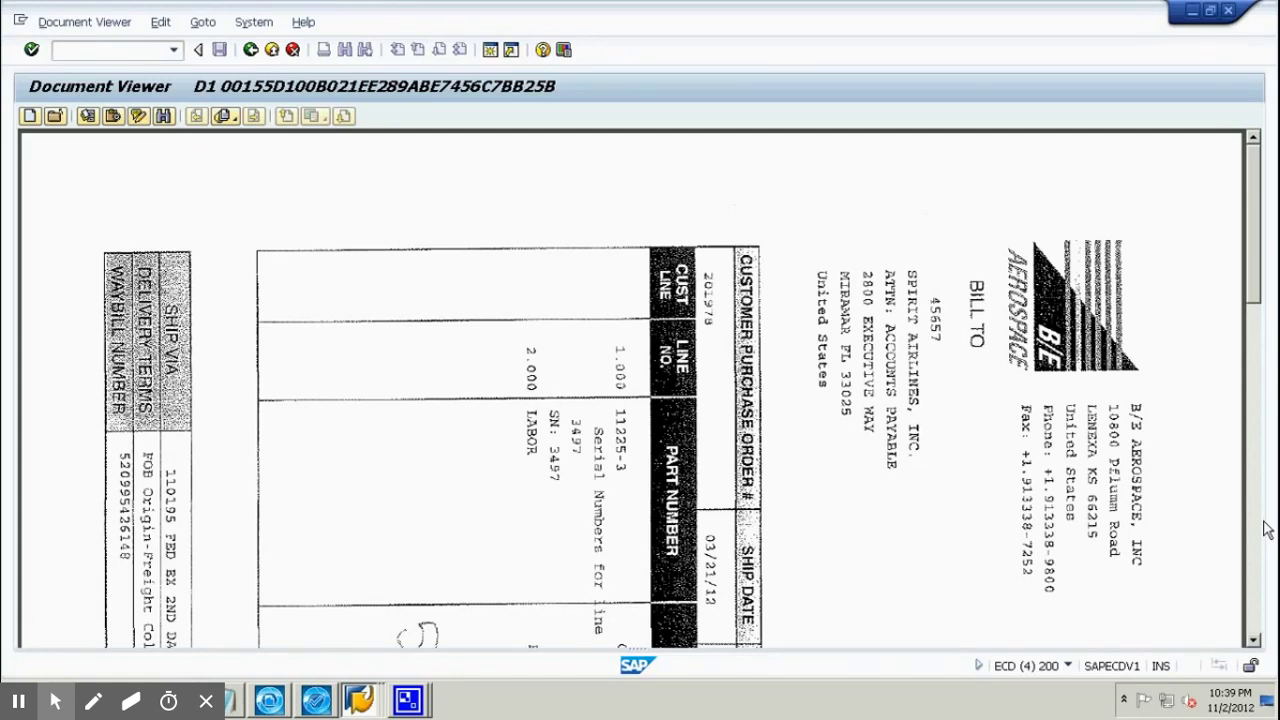
left_click(1259, 545)
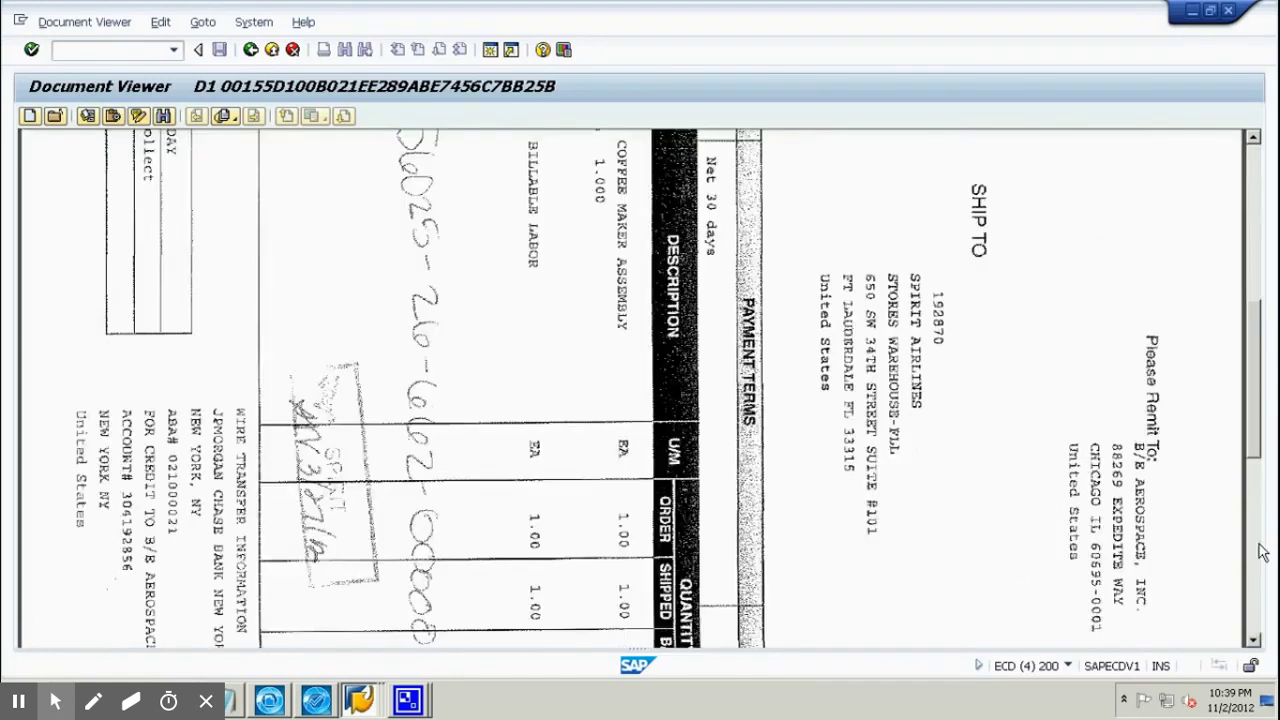
left_click(1258, 600)
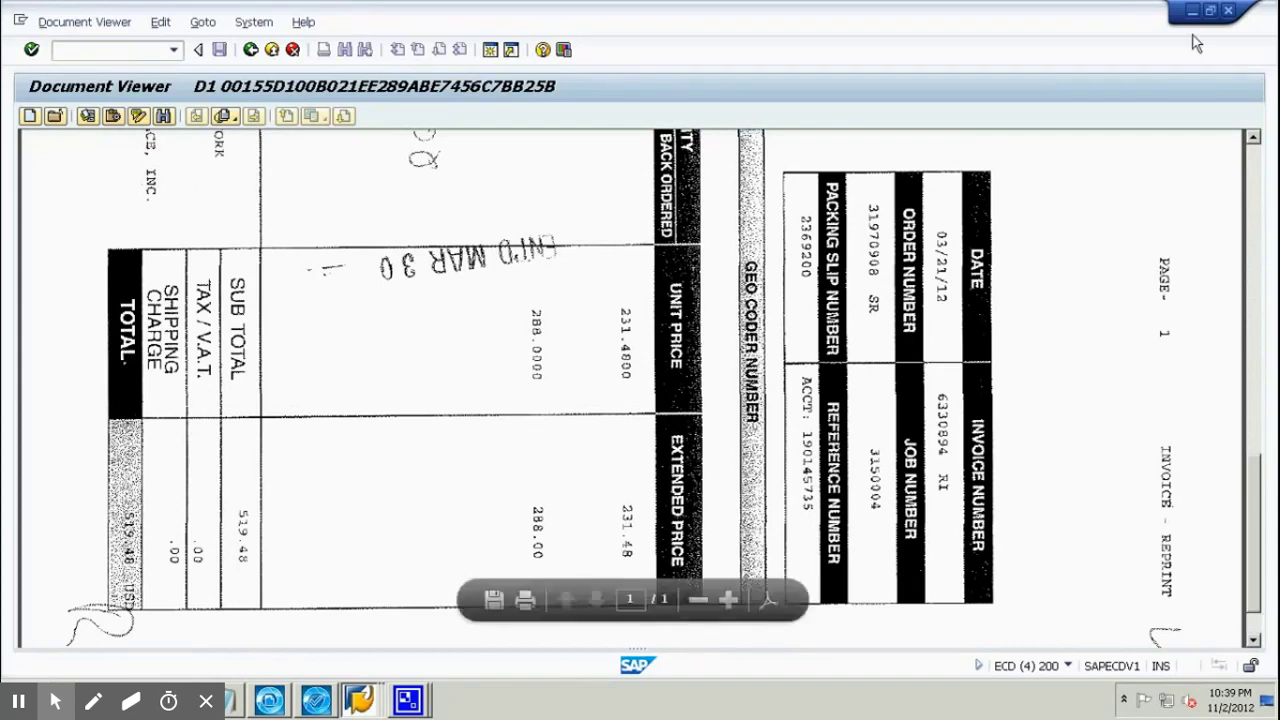
left_click(1228, 10)
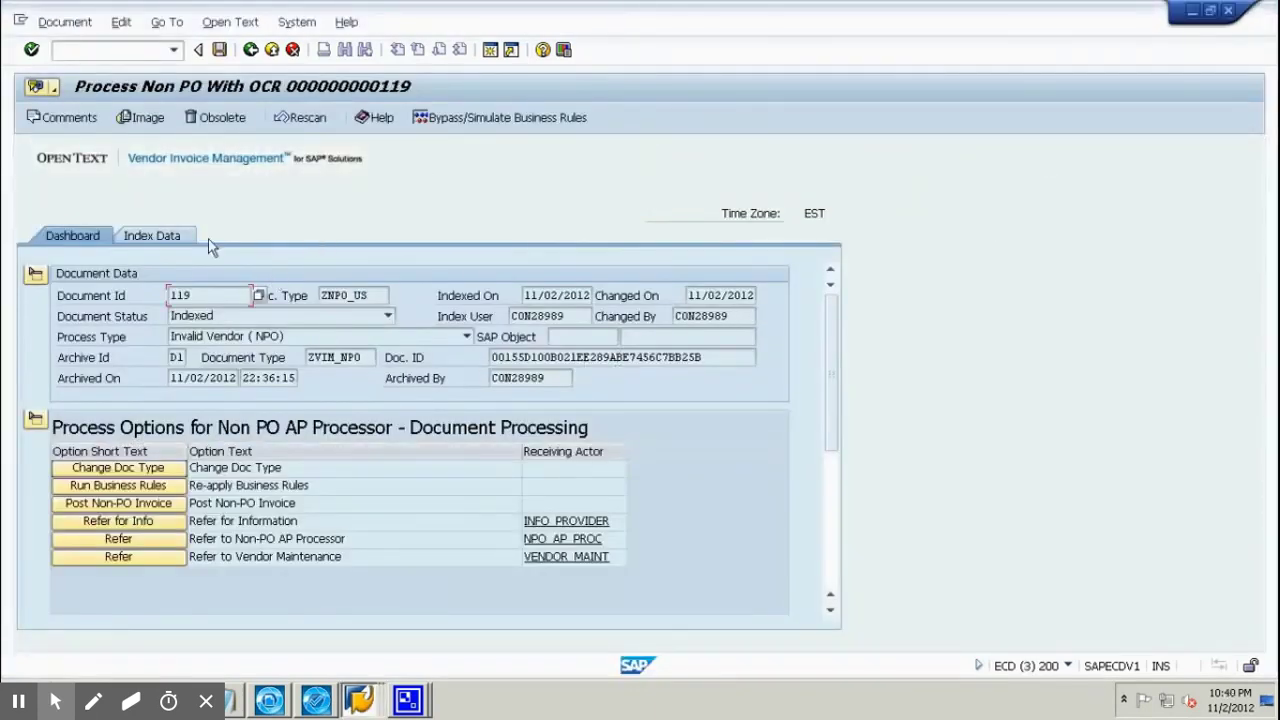
left_click(175, 237)
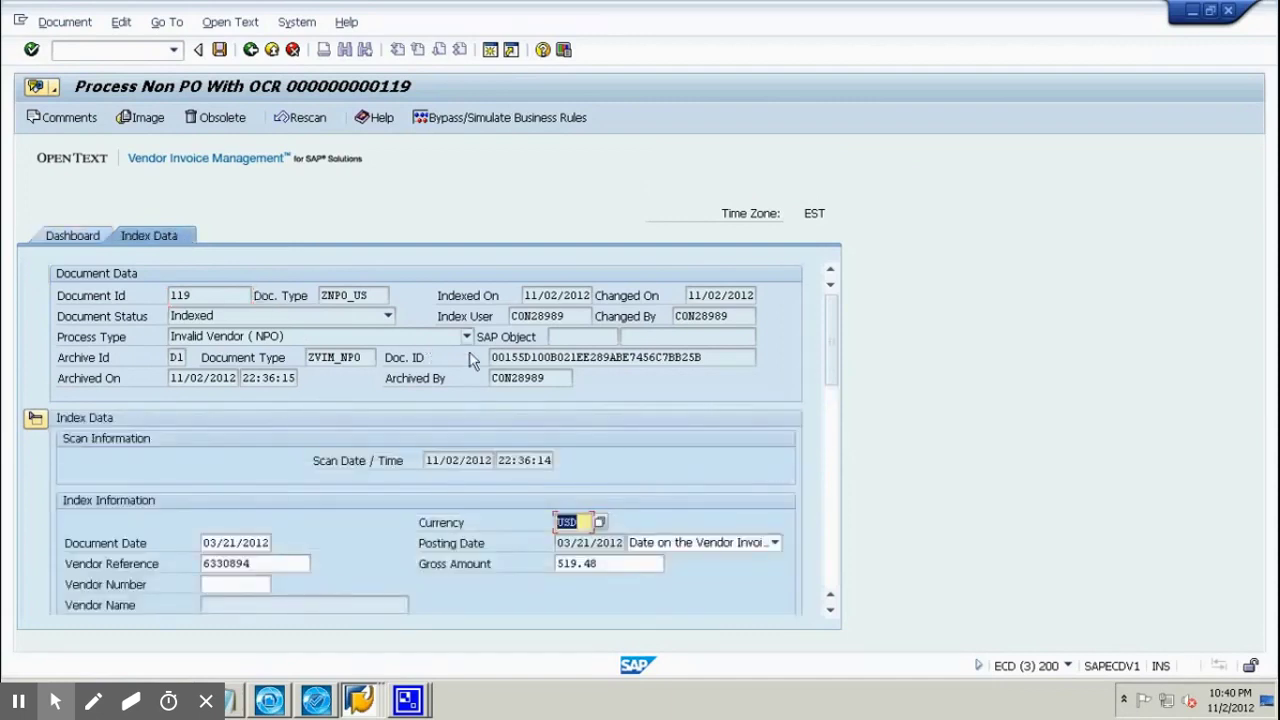
Step: Review invoice 119's failing rules: Invalid Vendor, Invalid Requester and Missing Mandatory Information
left_click(237, 583)
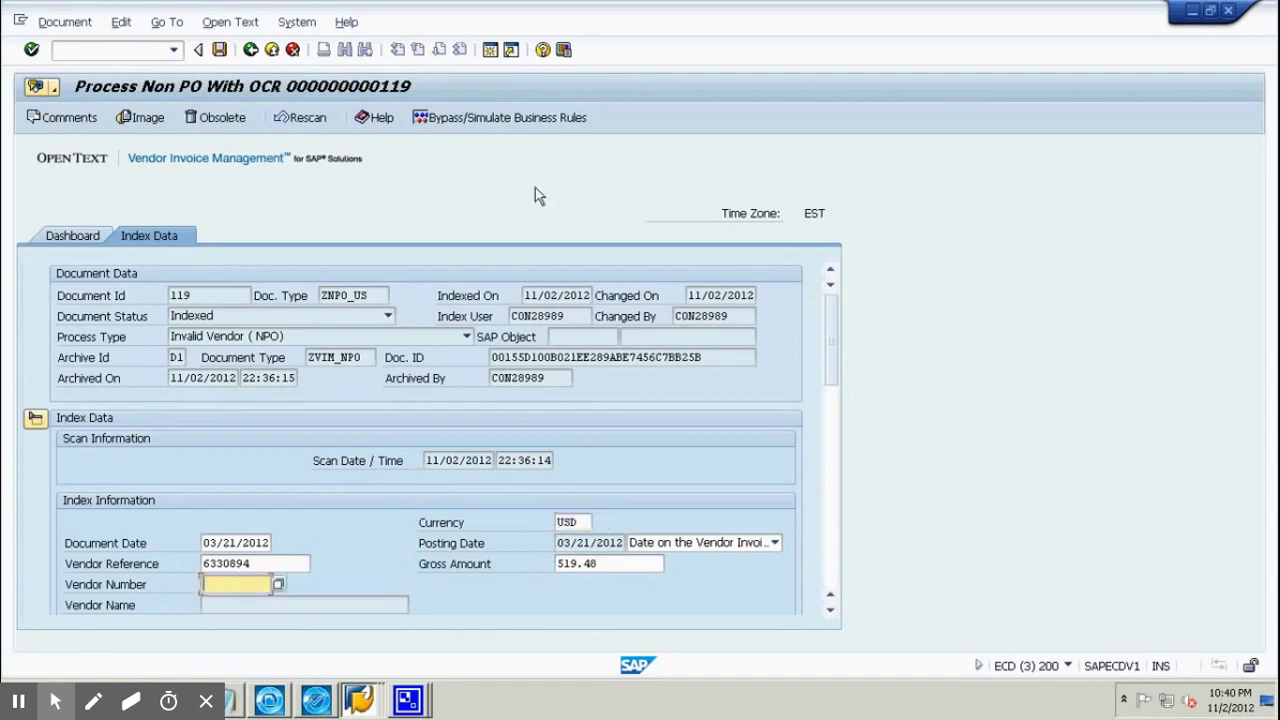
left_click(523, 117)
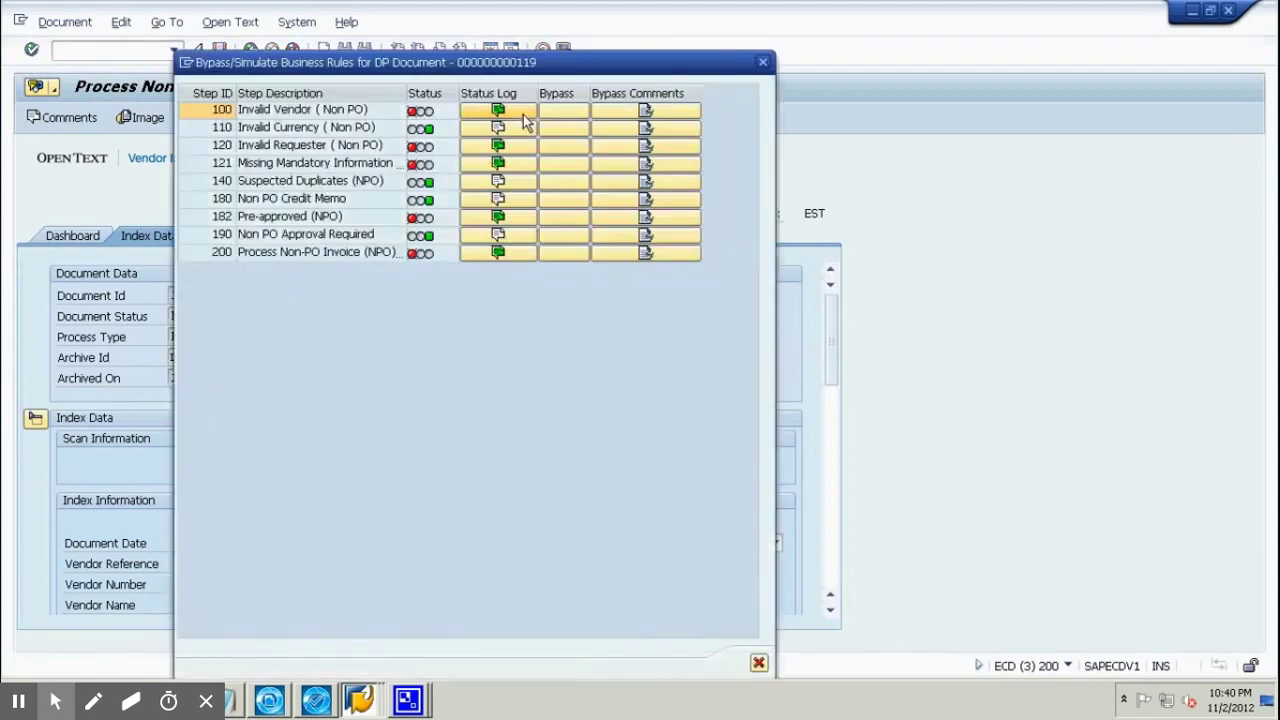
left_click(349, 114)
left_click(348, 147)
left_click(350, 165)
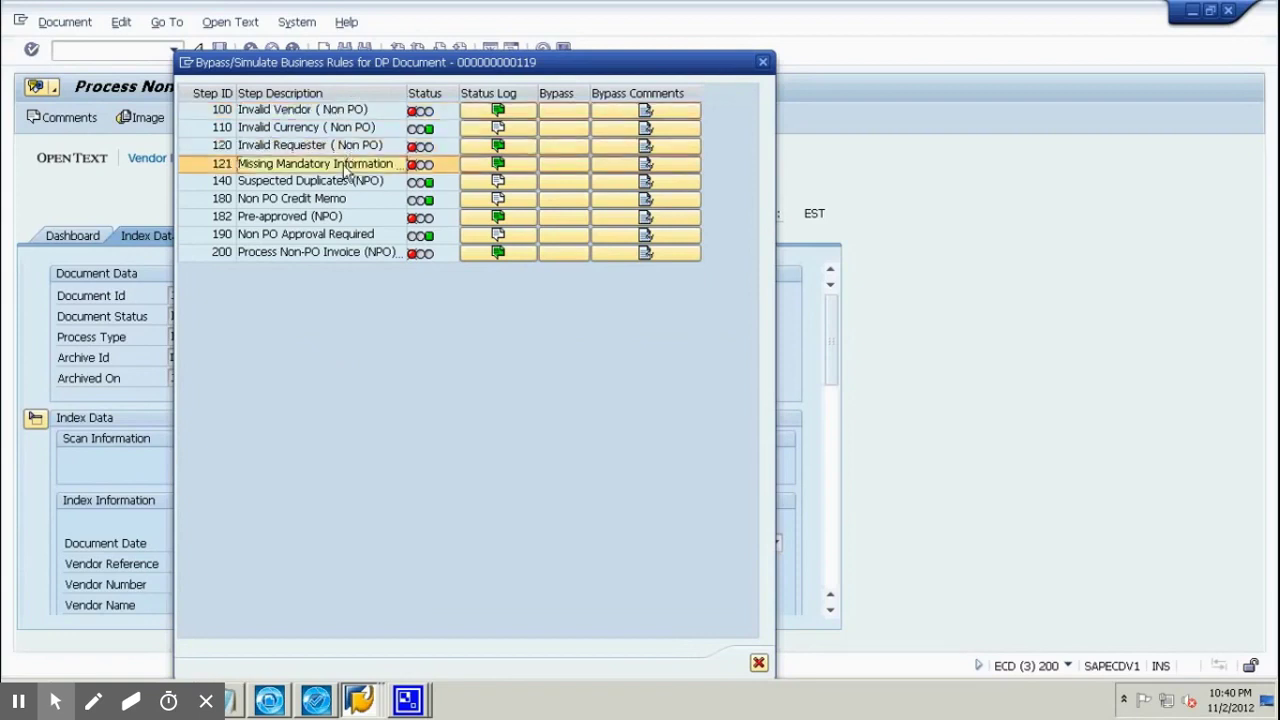
left_click(762, 62)
left_click(243, 582)
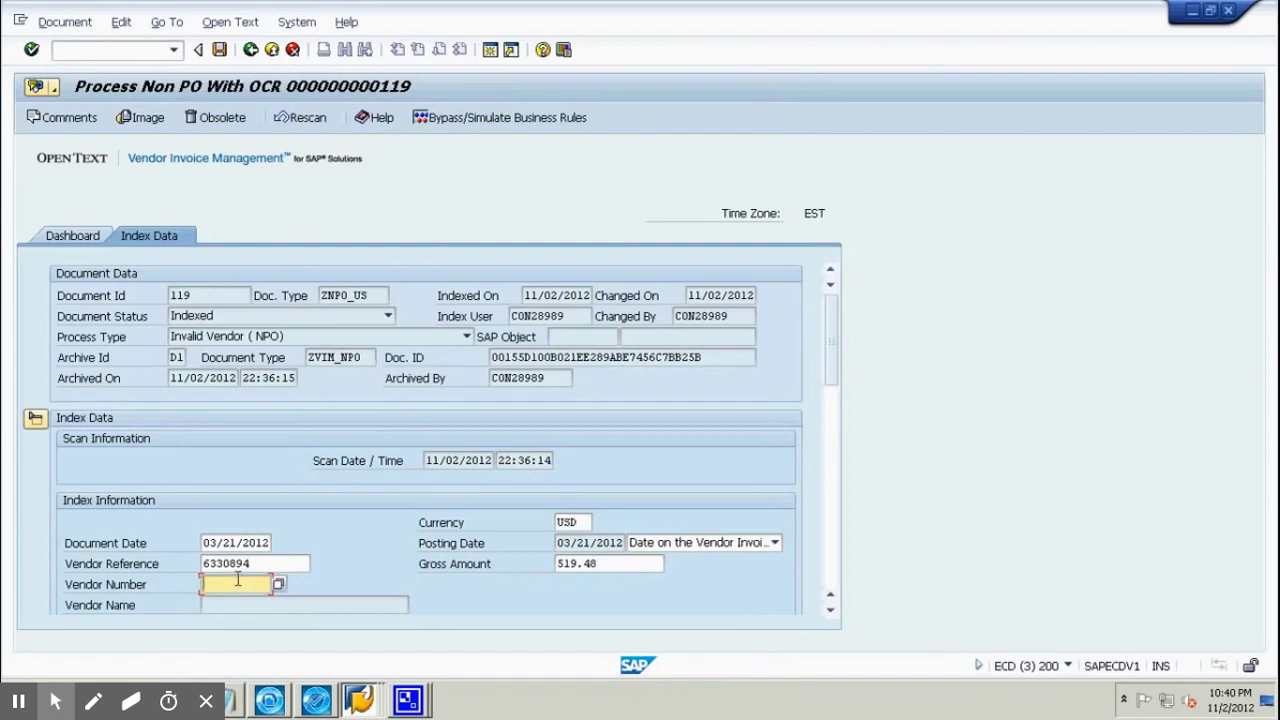
Step: Set the Vendor Number to 100004 from the previously used values
left_click(239, 582)
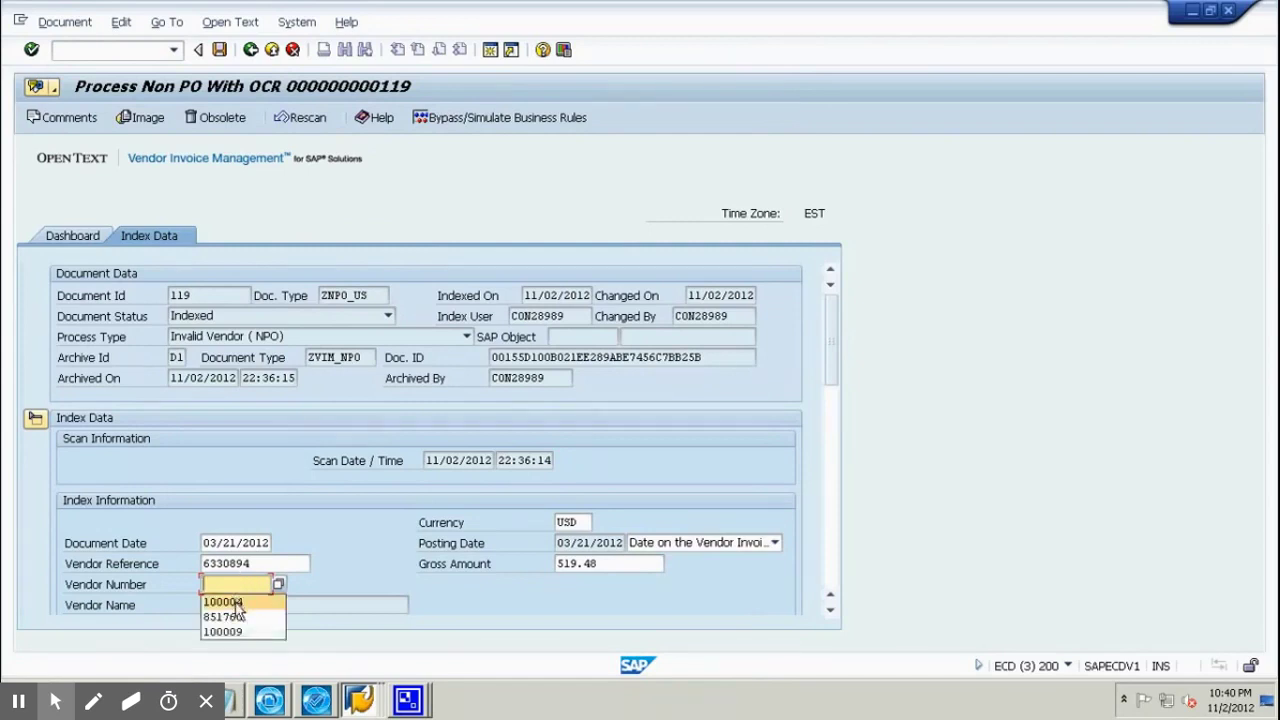
left_click(236, 603)
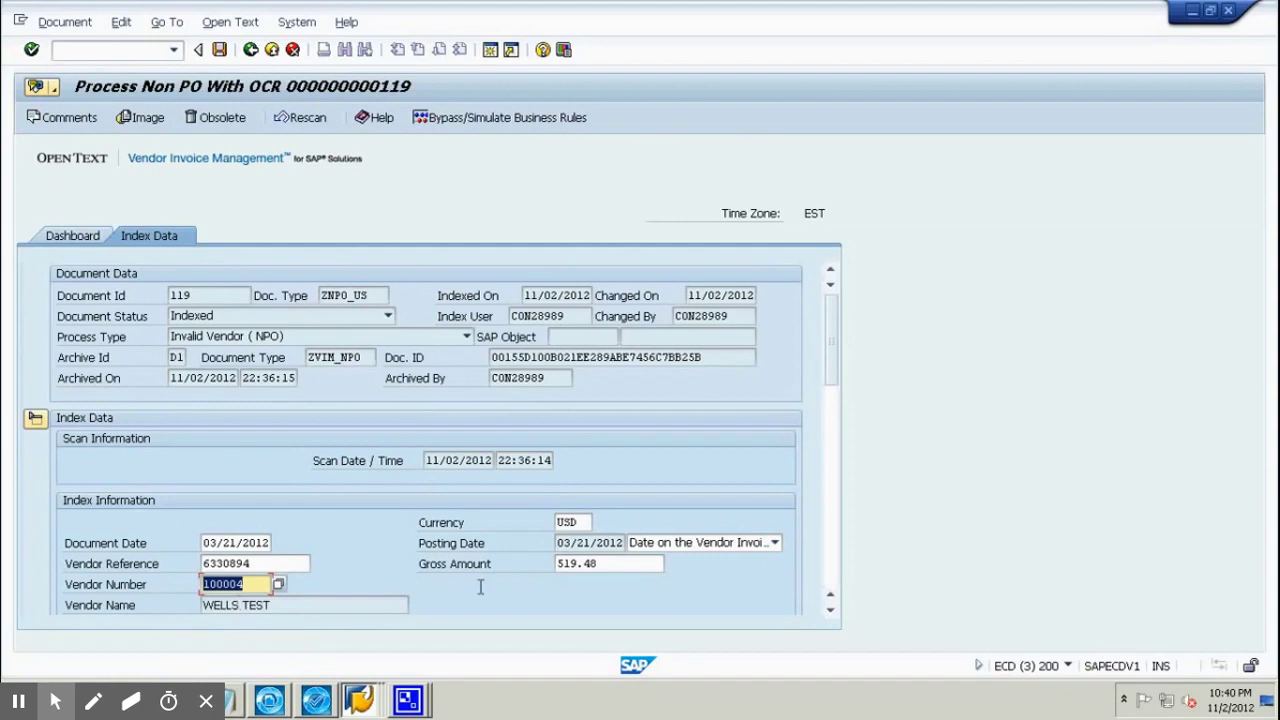
left_click(832, 612)
left_click(832, 612)
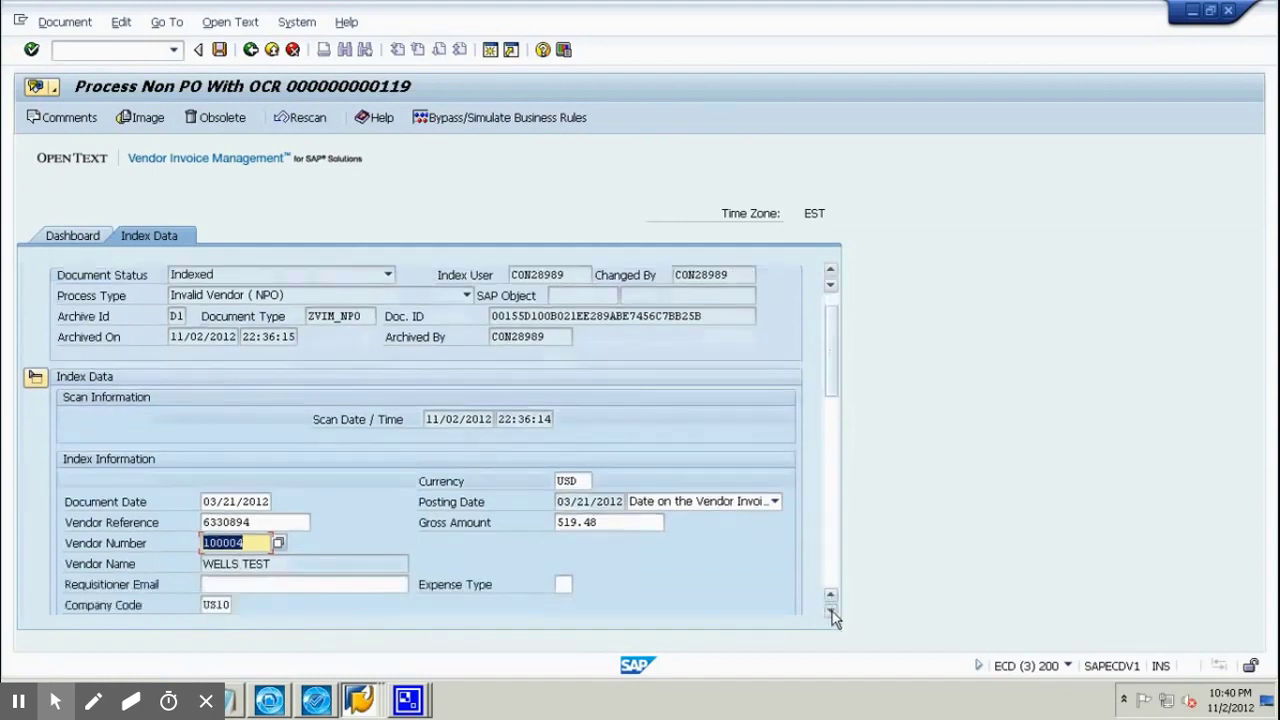
left_click(832, 612)
left_click(832, 612)
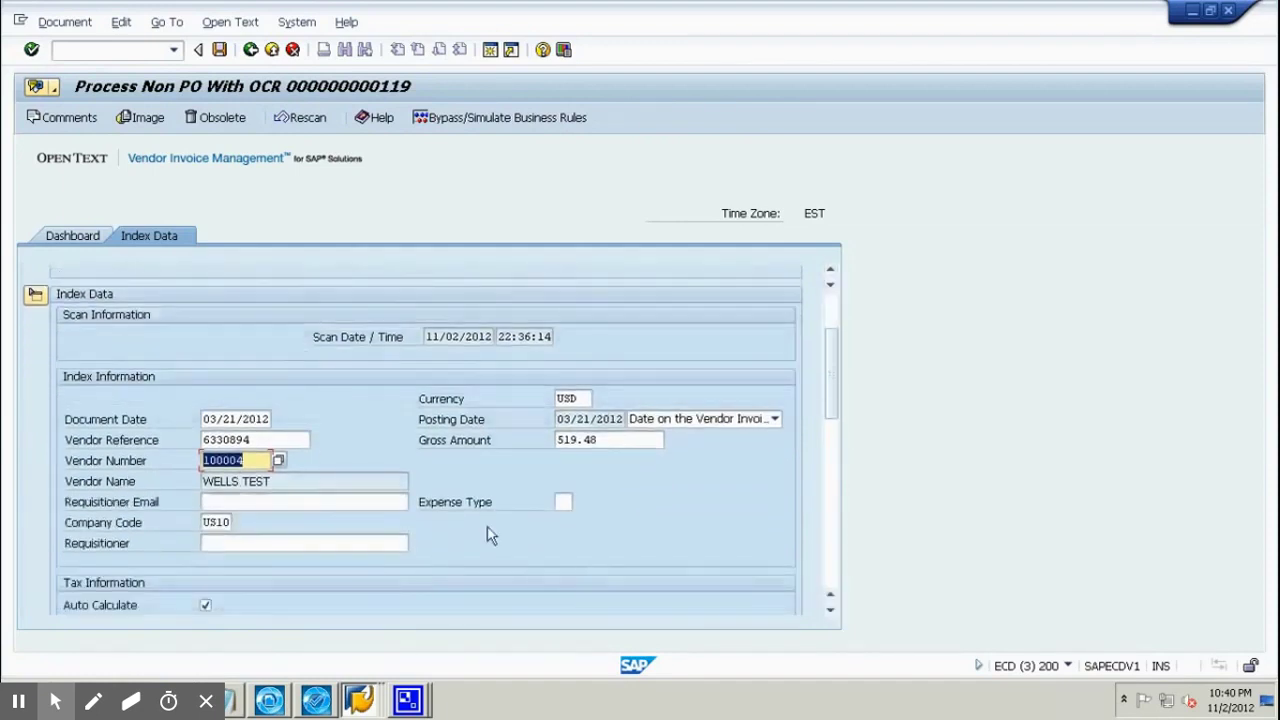
Step: Pick a Requisitioner Email from the F4 search results
left_click(326, 501)
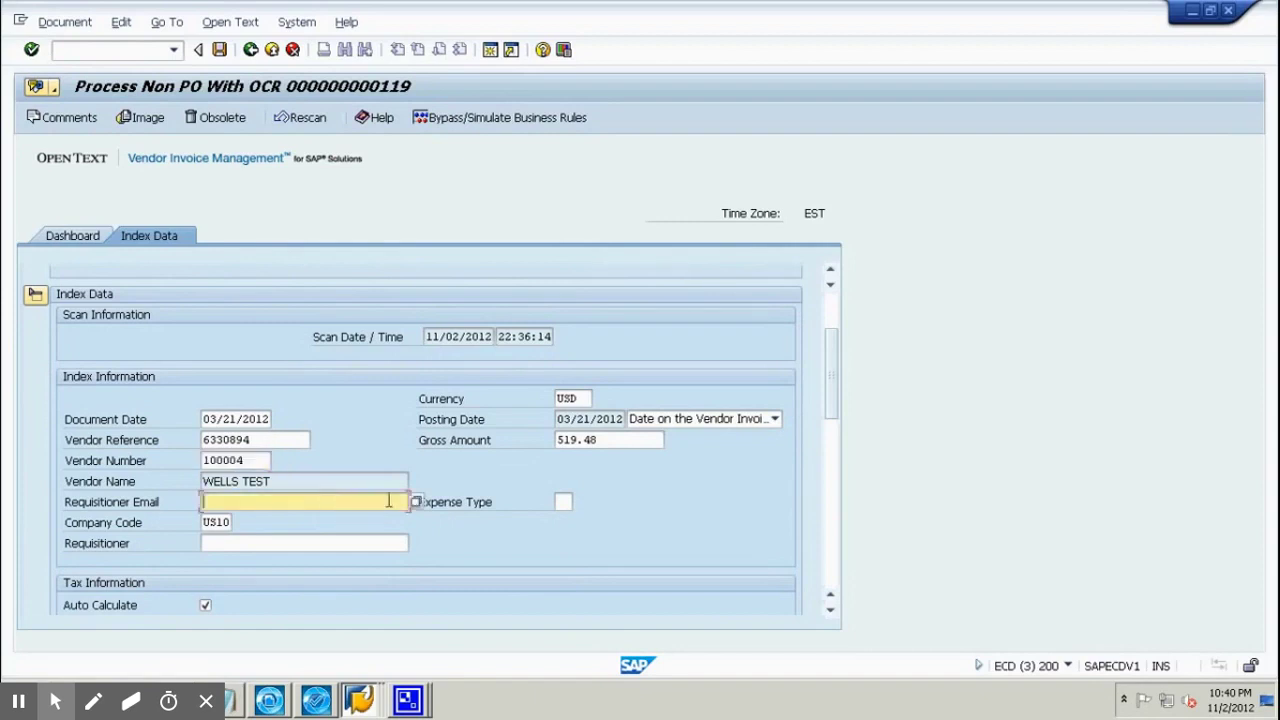
left_click(416, 503)
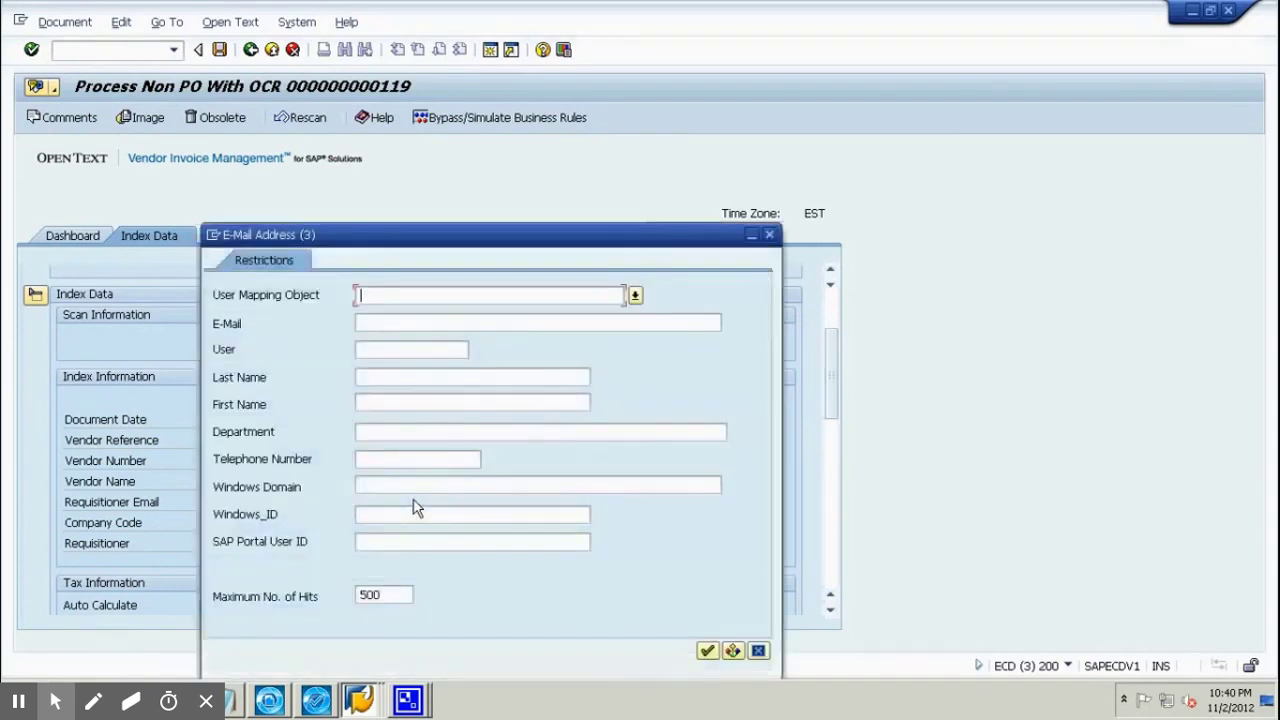
key("Return")
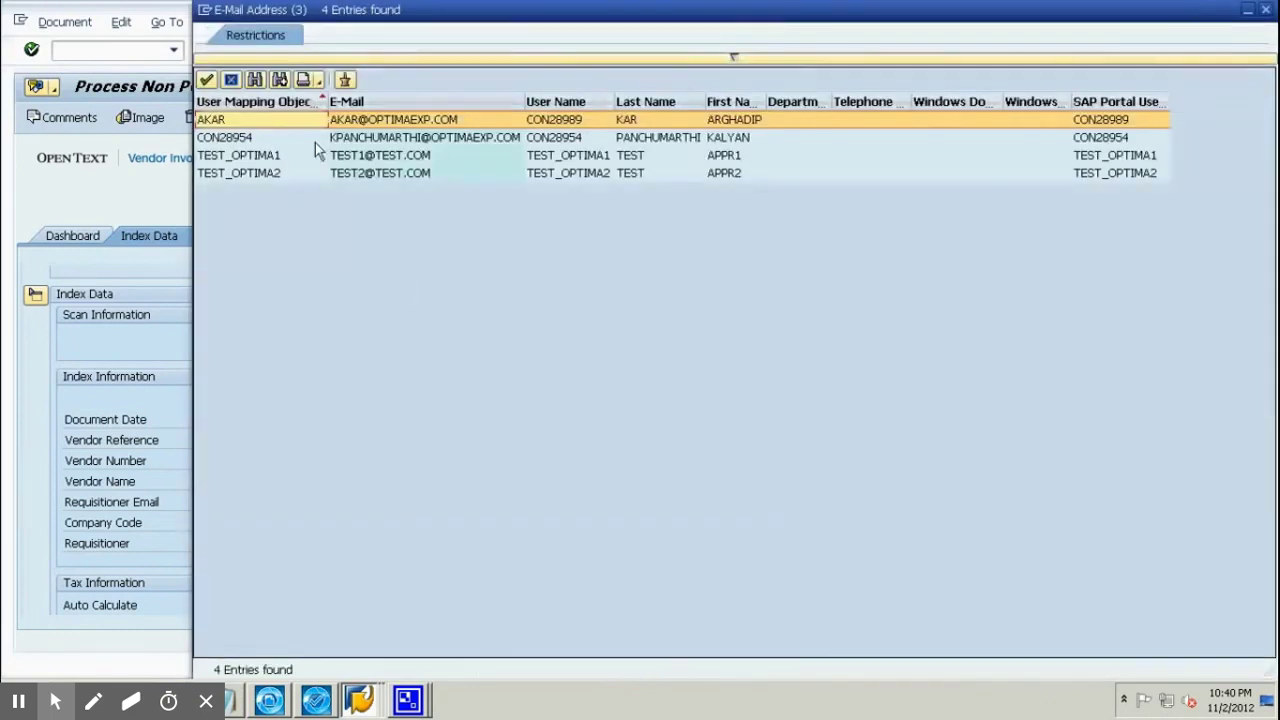
double_click(279, 119)
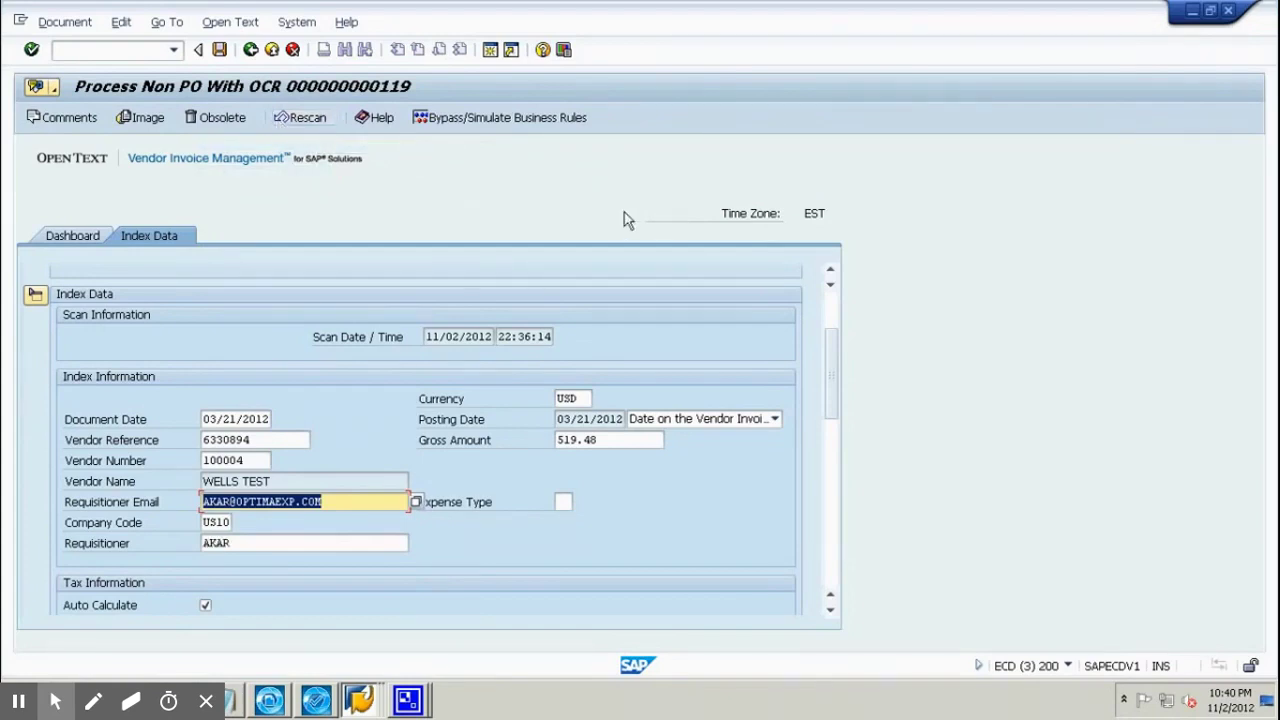
Step: Save the index data and recheck the business rules, including Missing Mandatory Information
left_click(219, 50)
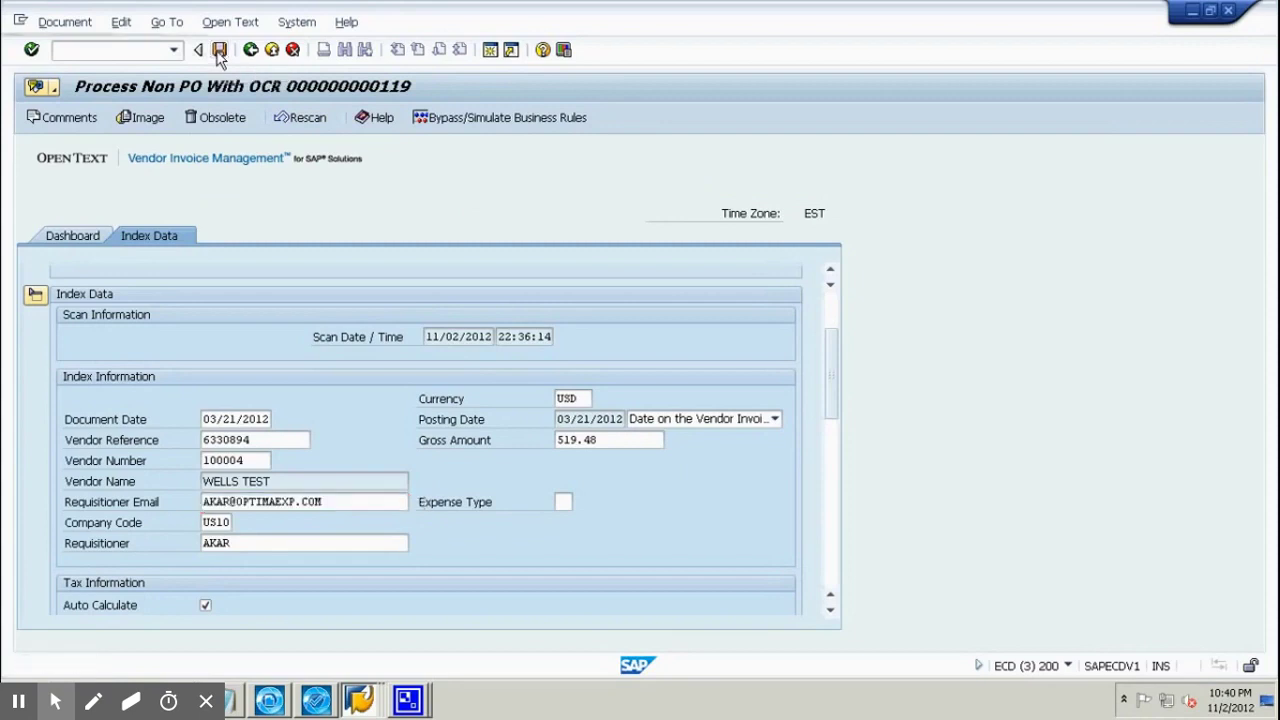
left_click(465, 120)
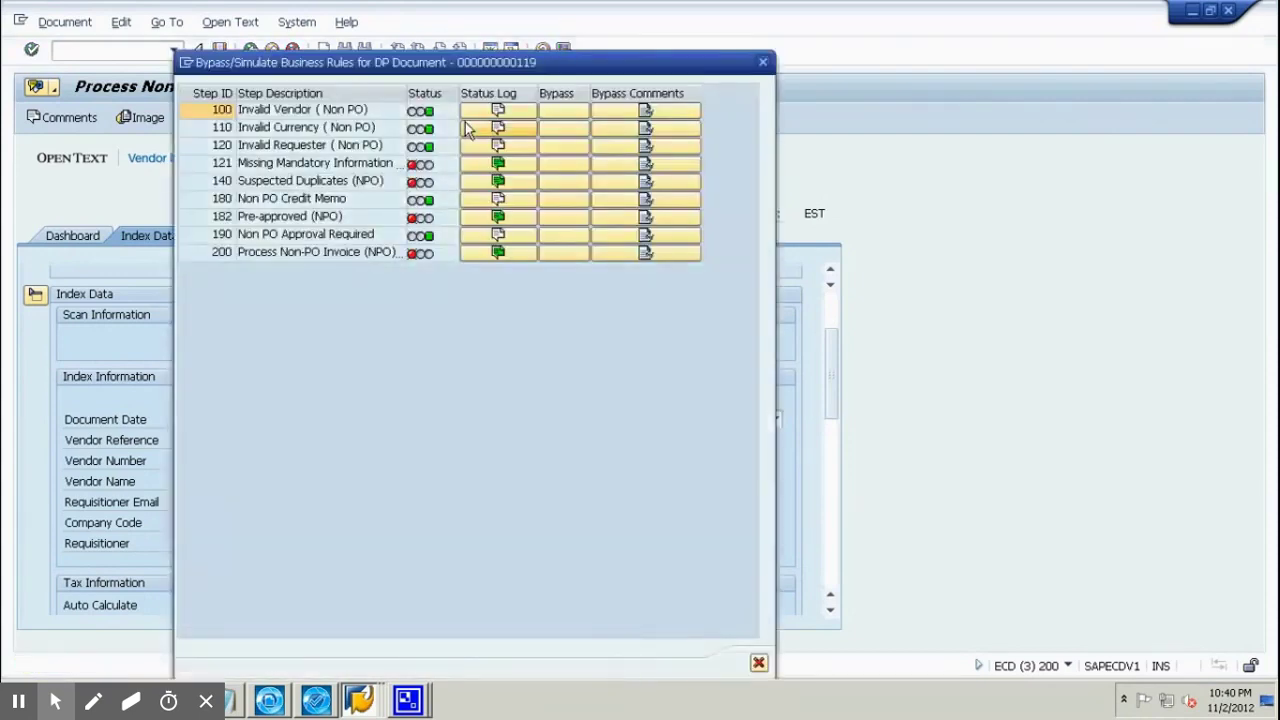
left_click(345, 166)
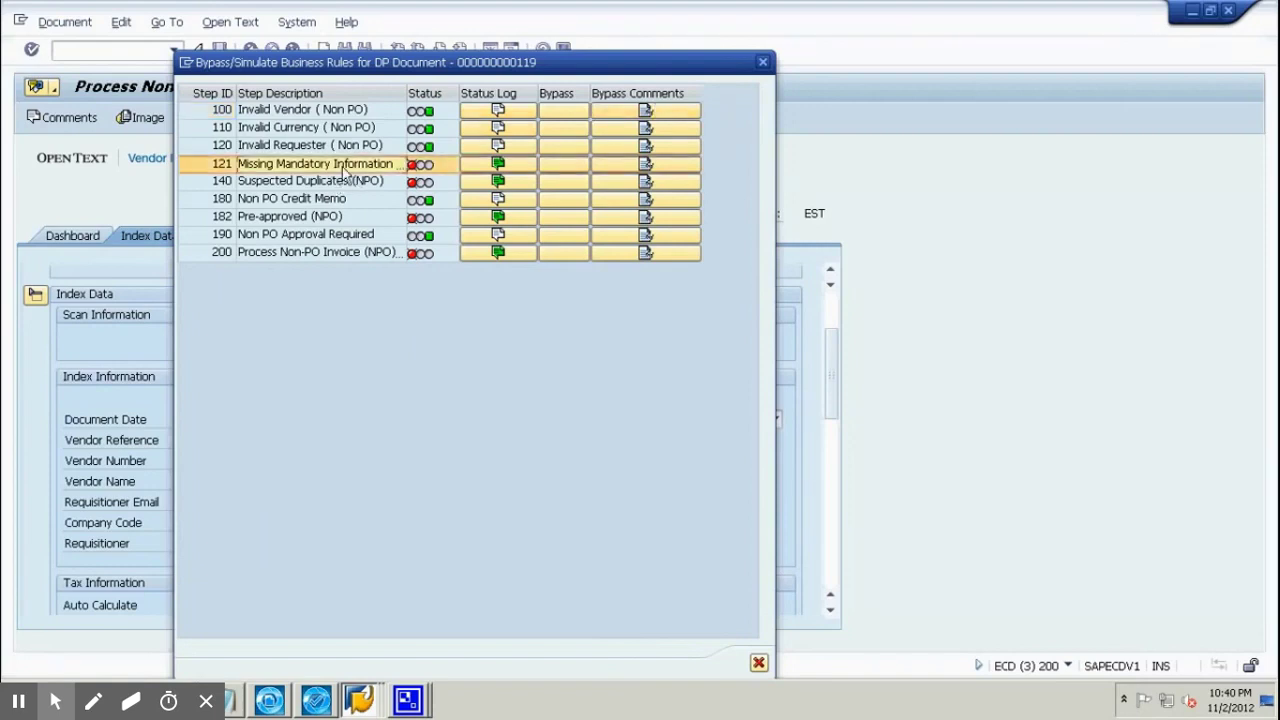
left_click(760, 64)
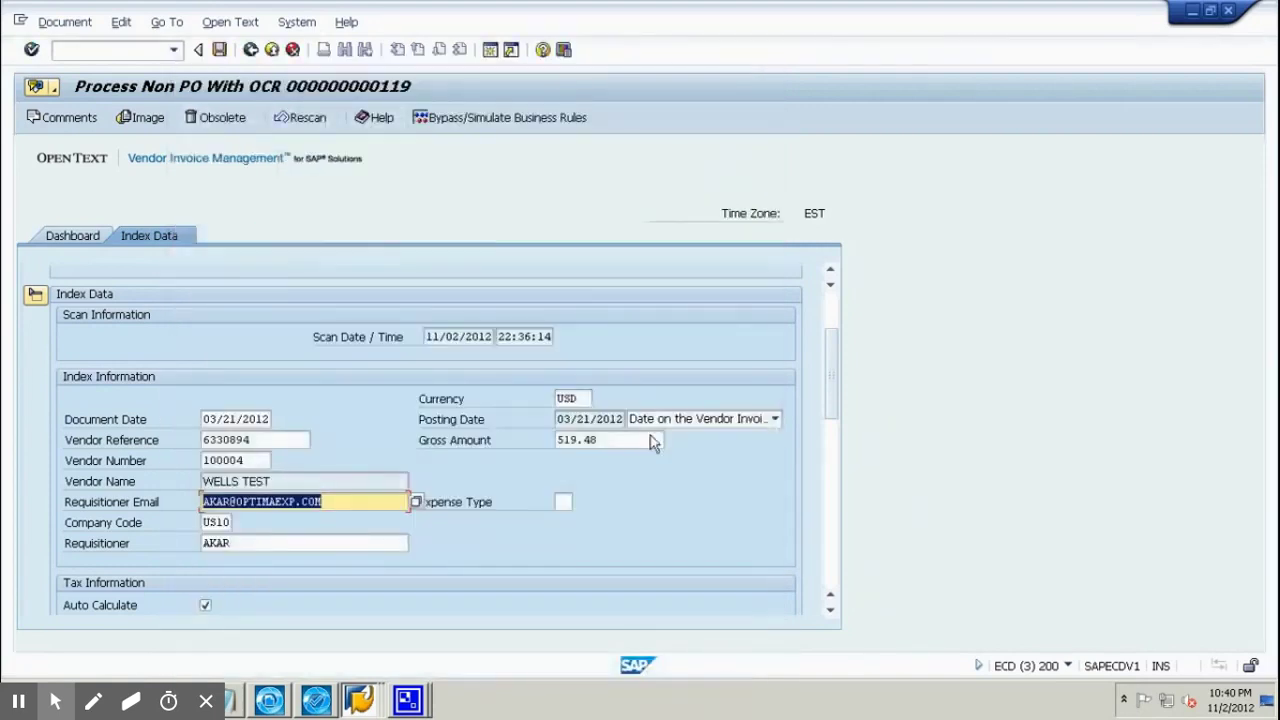
Step: Set Expense Type to DG (Domestic GM), save the index data, and reopen the rules check
left_click(566, 502)
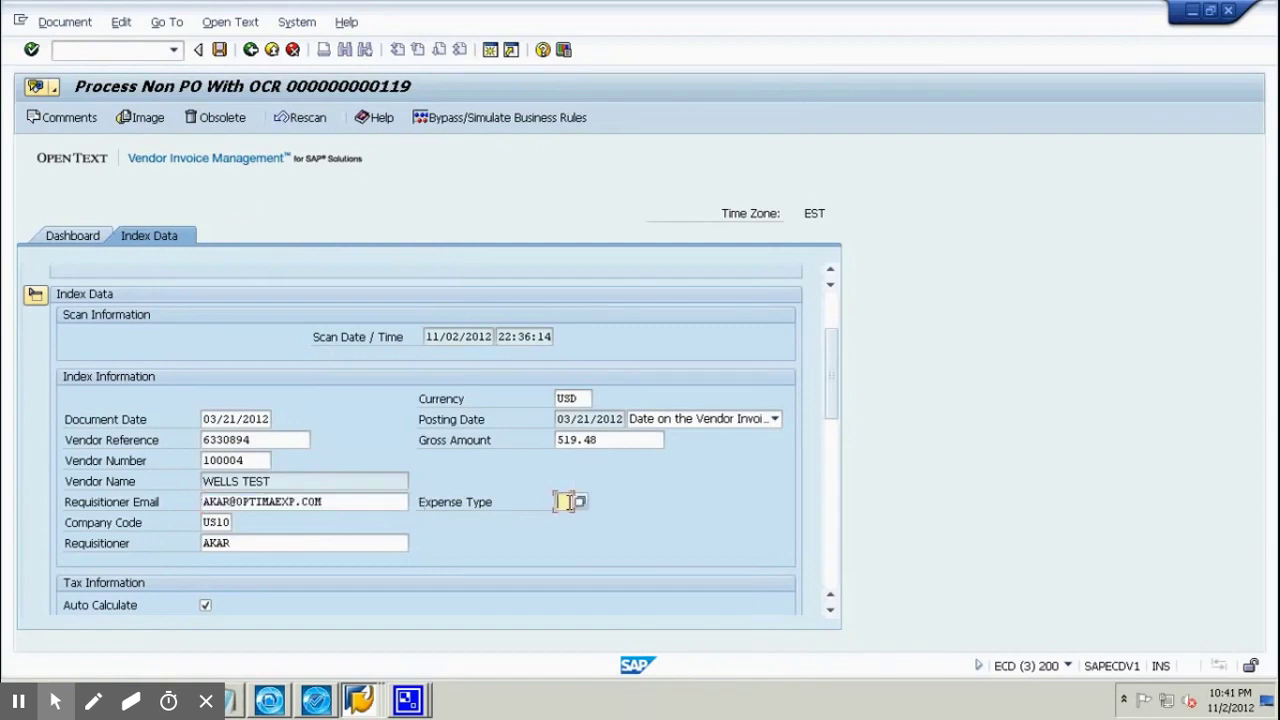
left_click(579, 501)
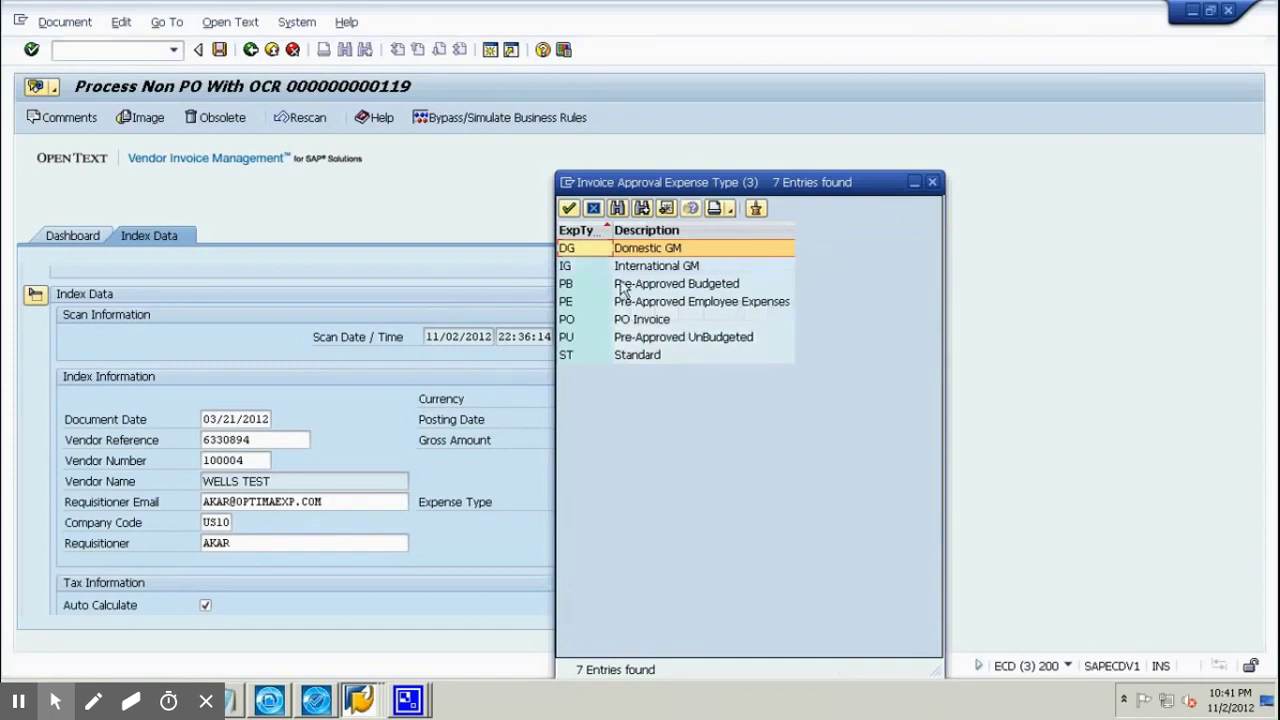
double_click(590, 250)
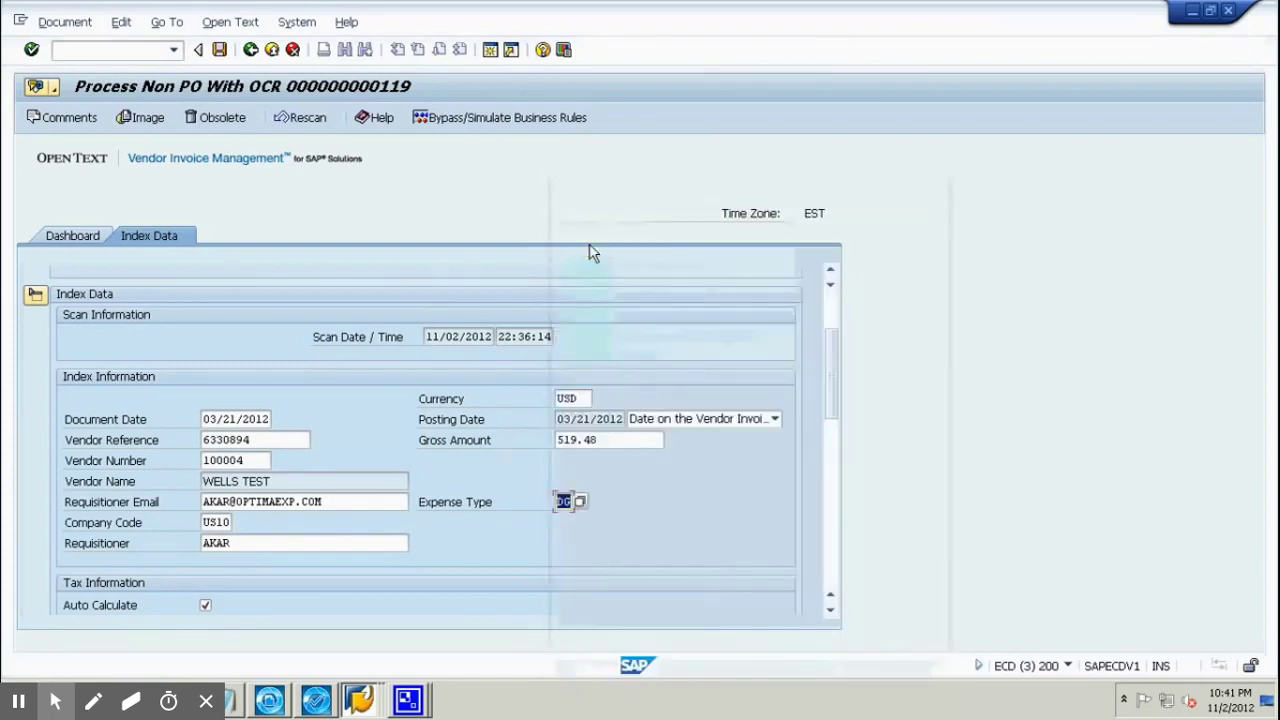
left_click(836, 529)
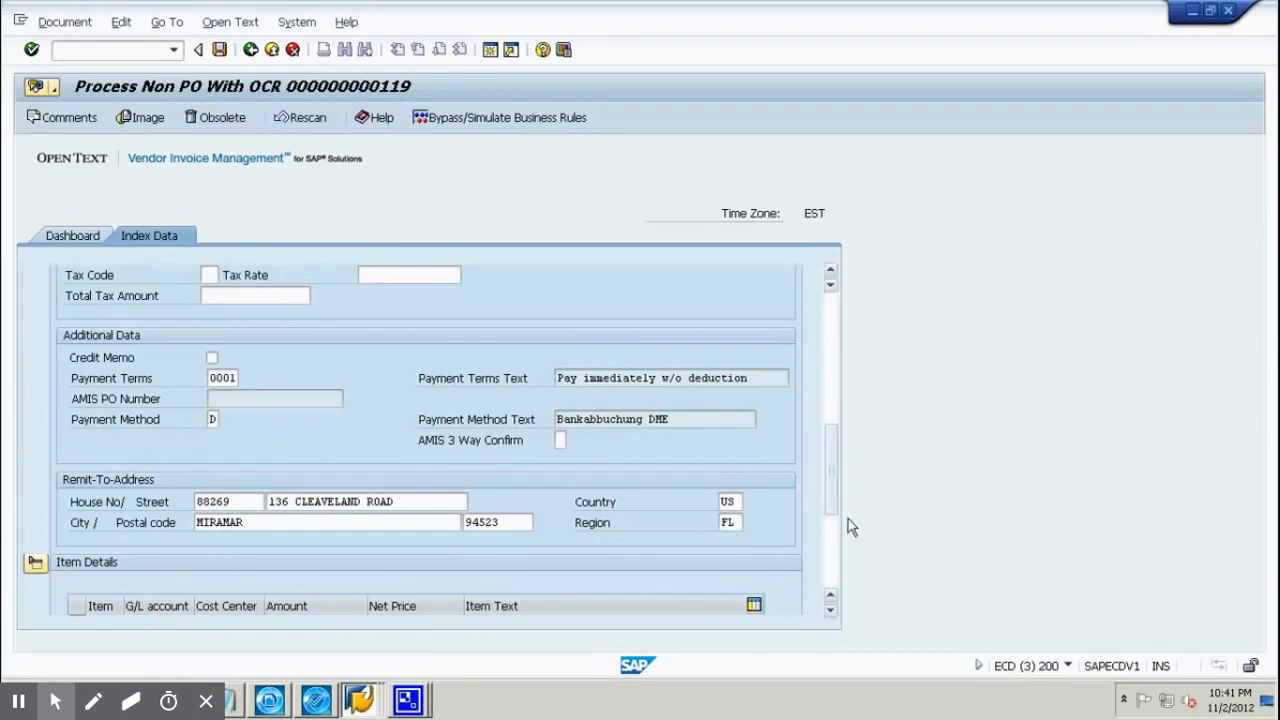
left_click(832, 557)
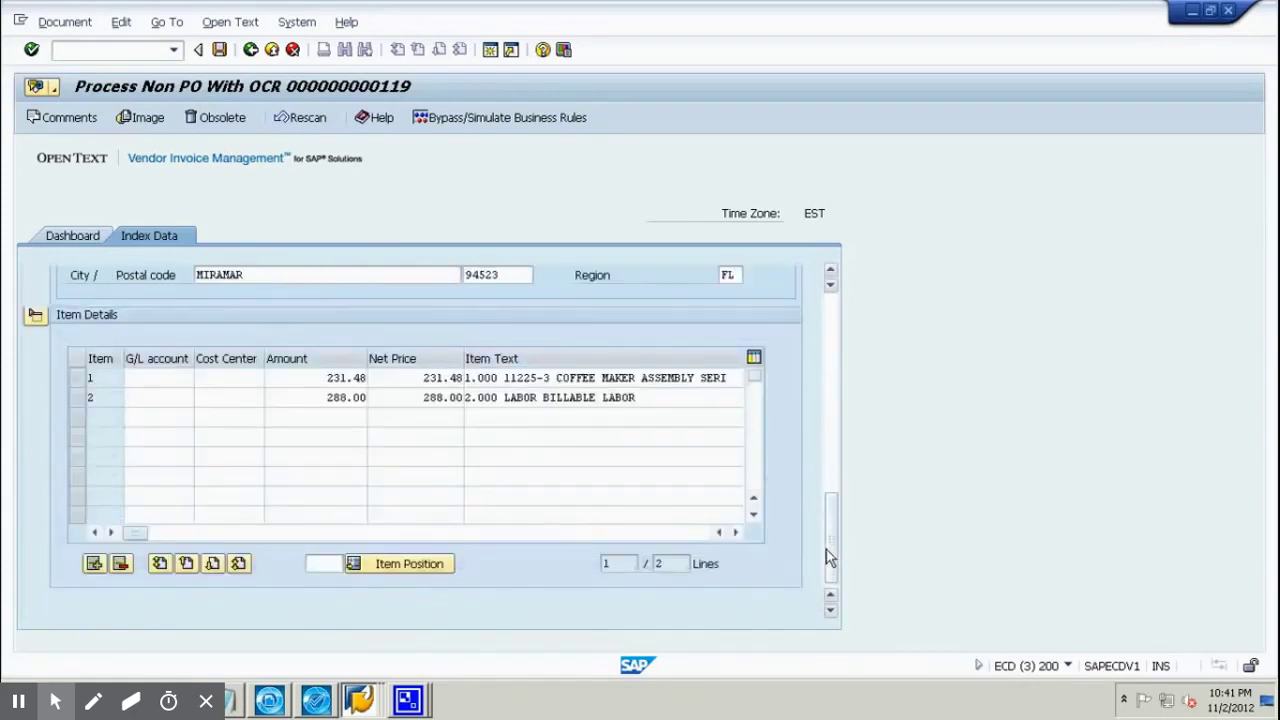
left_click(220, 49)
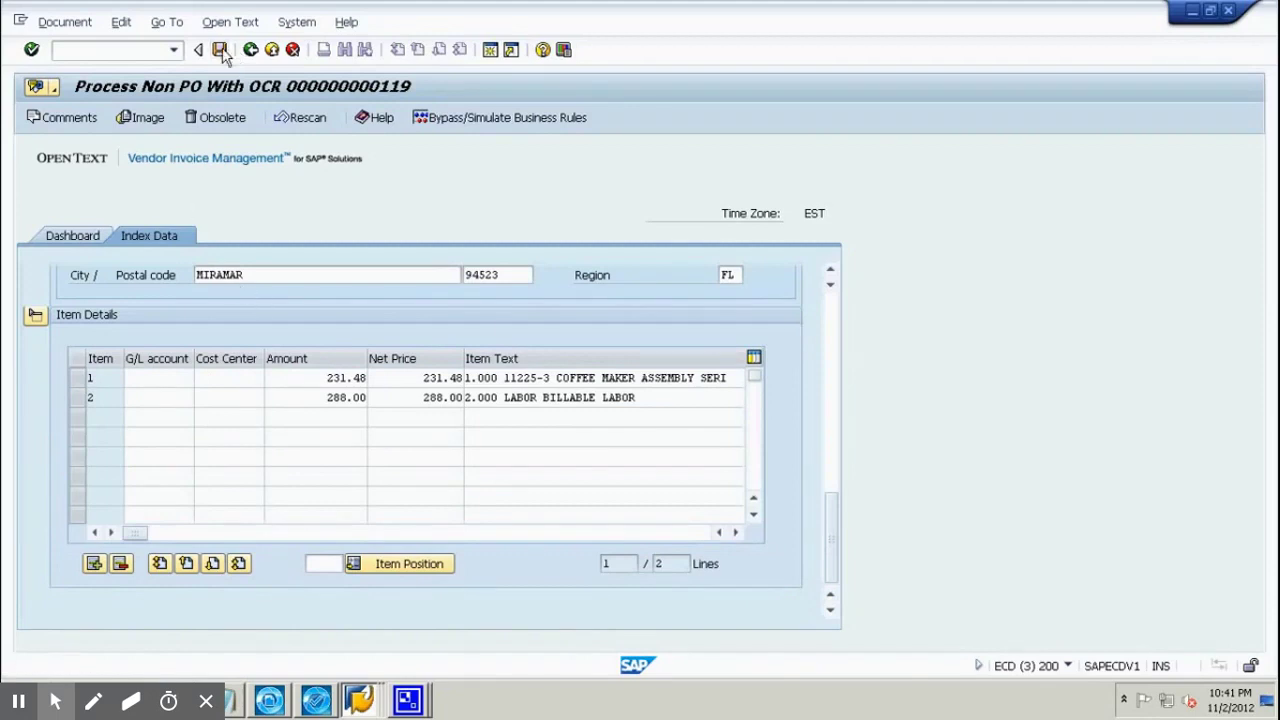
left_click(487, 122)
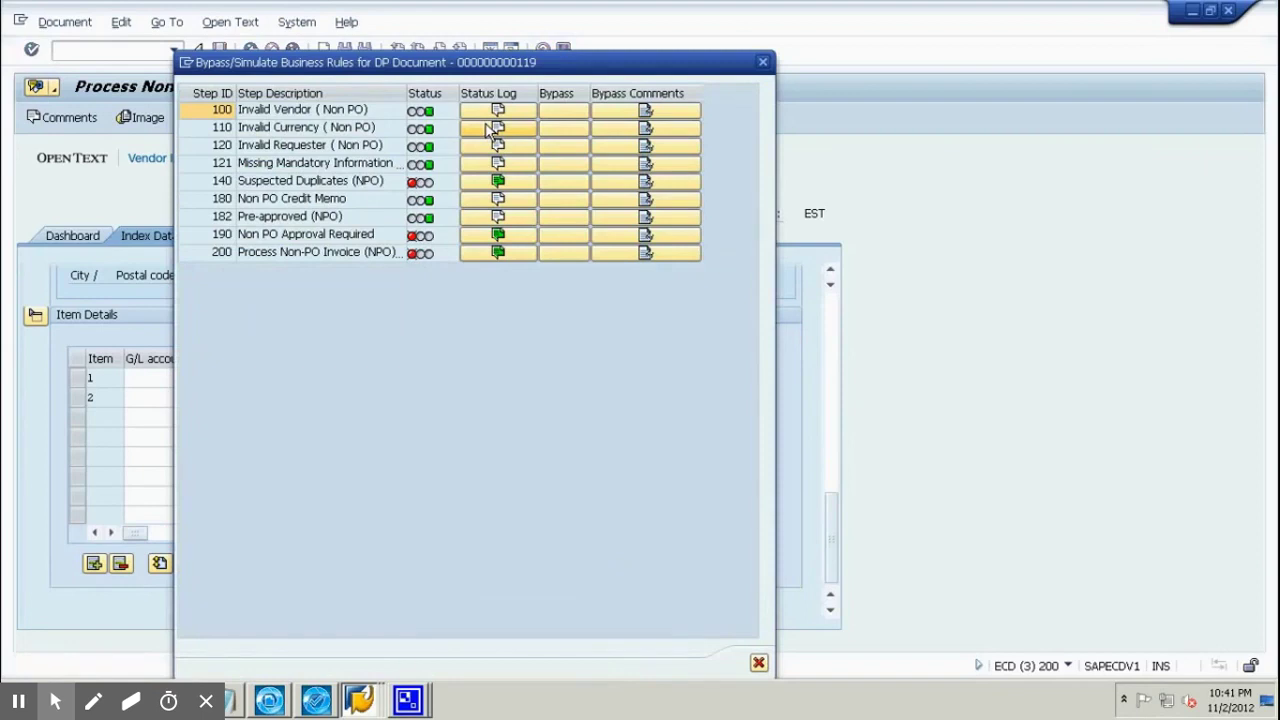
Step: Close the rules overview and run the business rules from the Dashboard
left_click(760, 65)
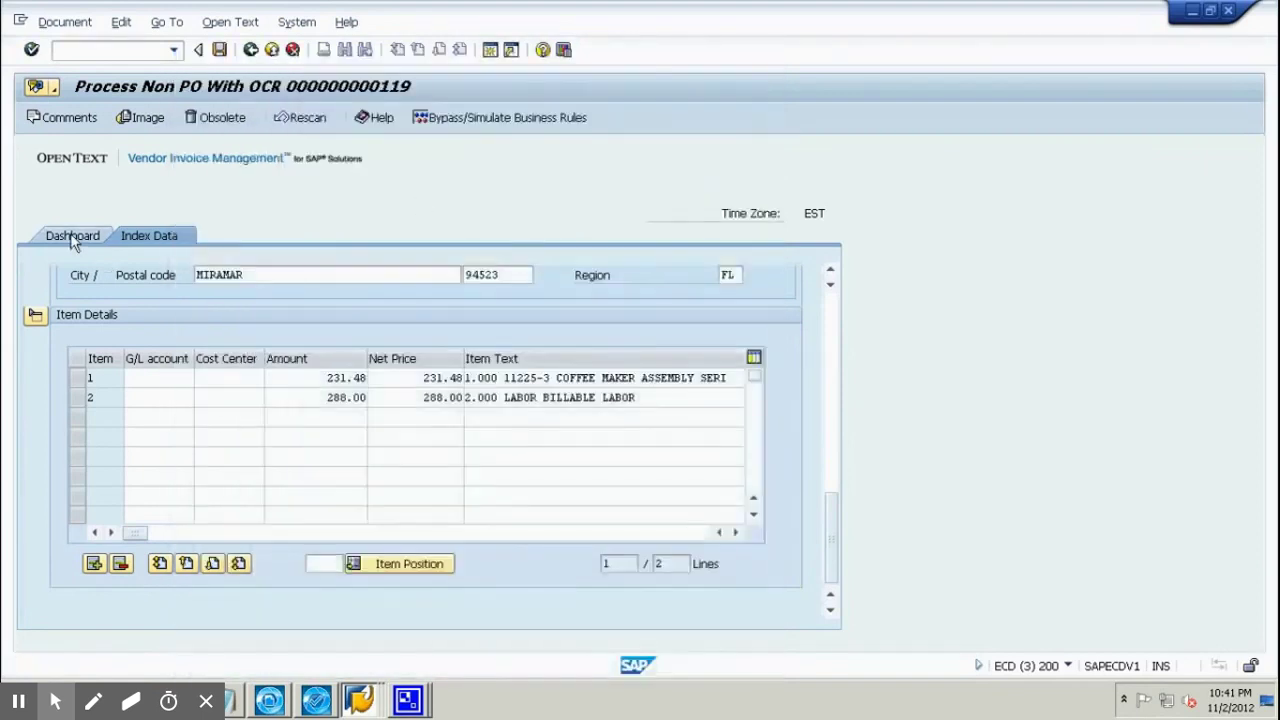
left_click(72, 238)
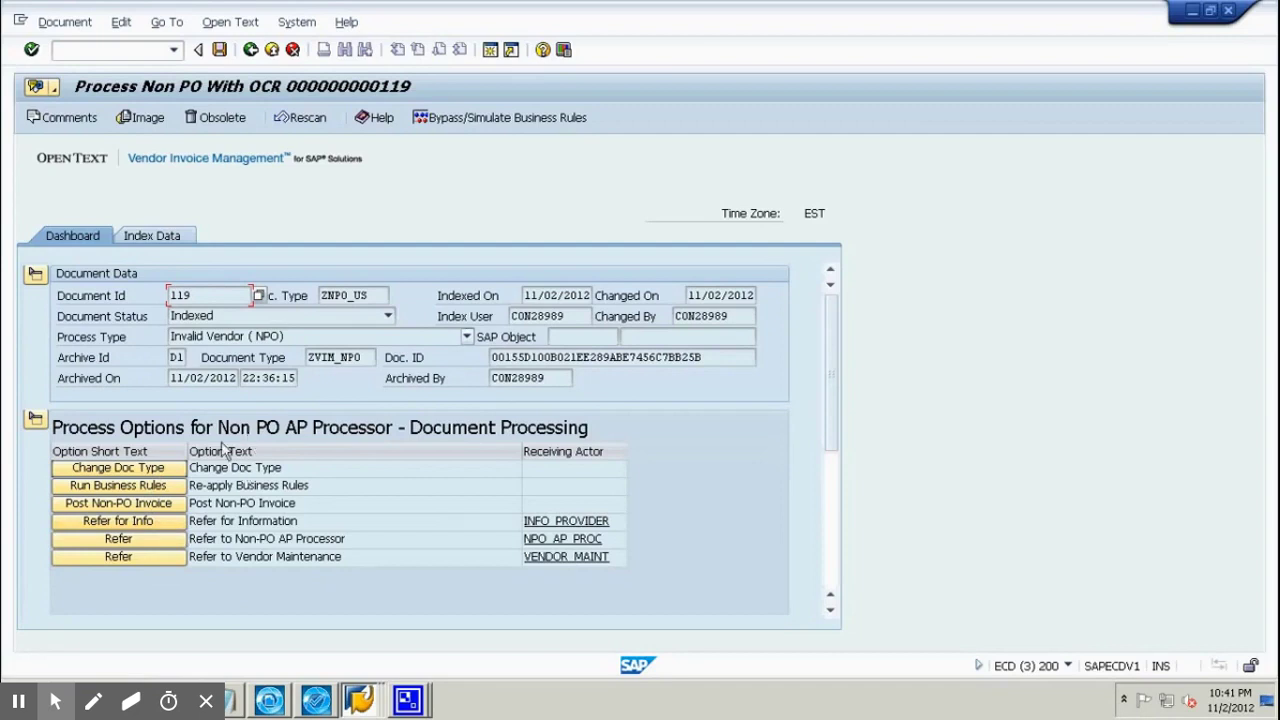
left_click(182, 485)
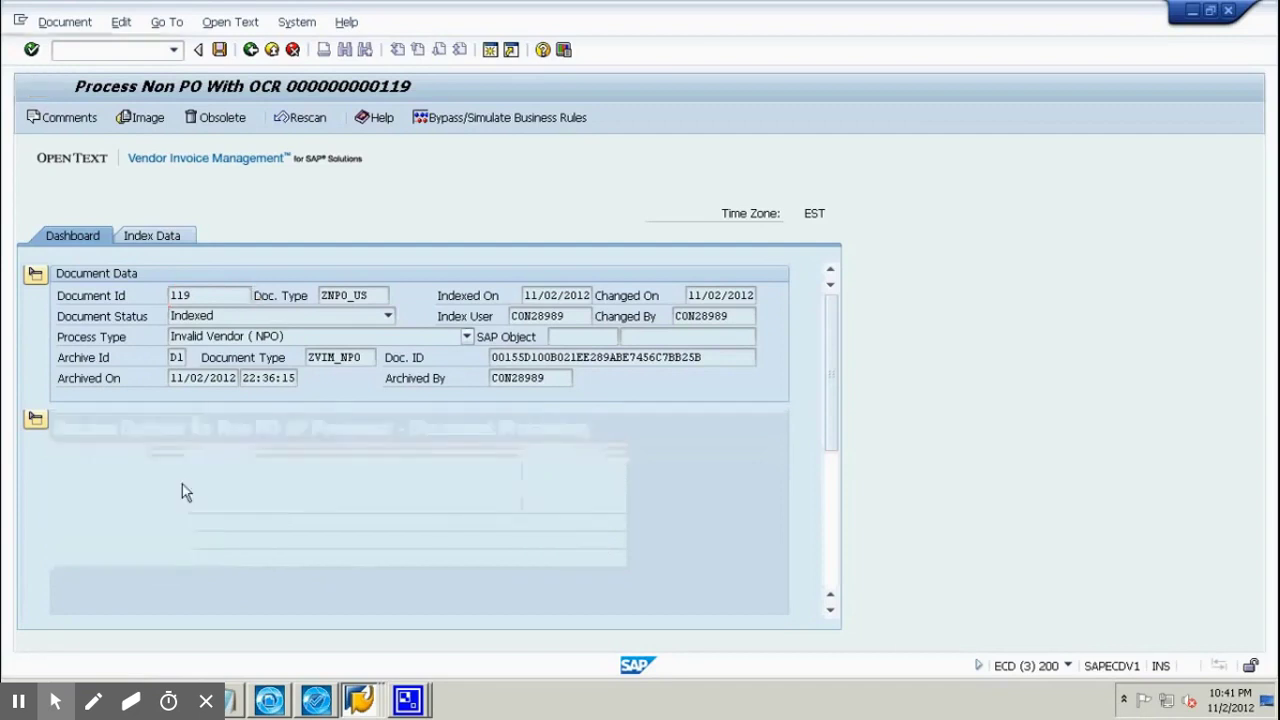
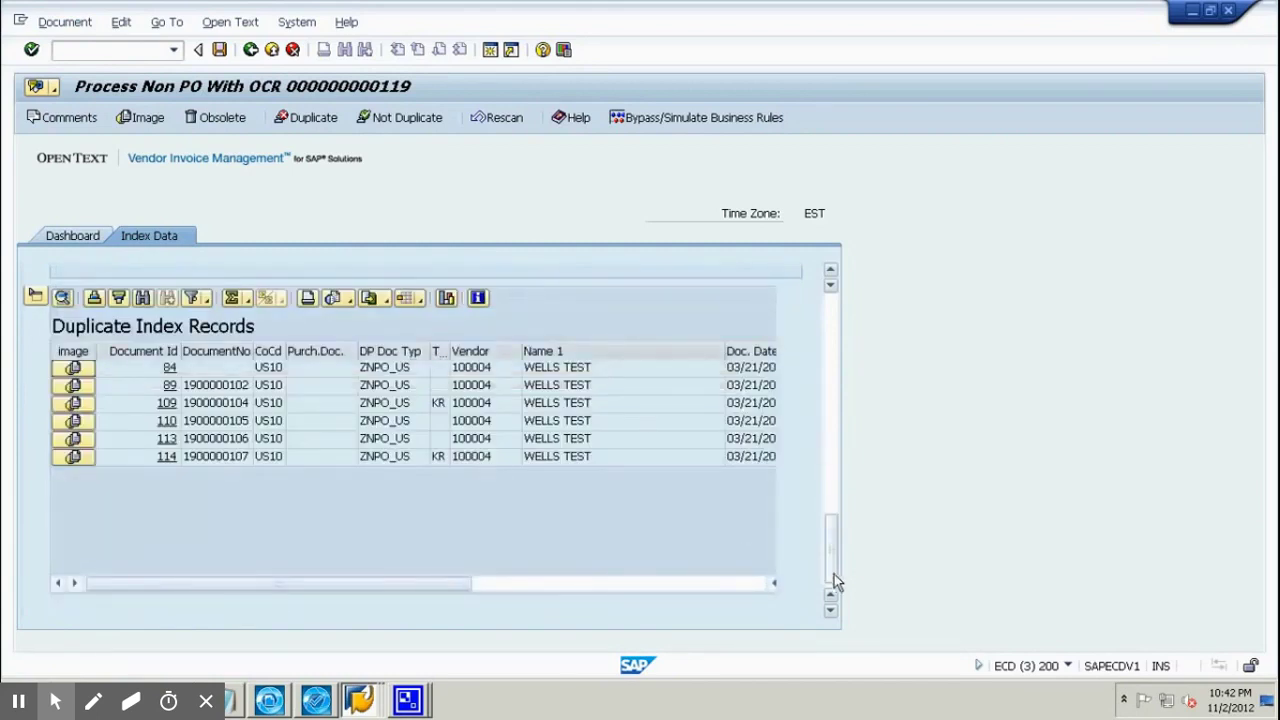
Step: Change the gross amount of document 119 to 519.50
left_click(836, 363)
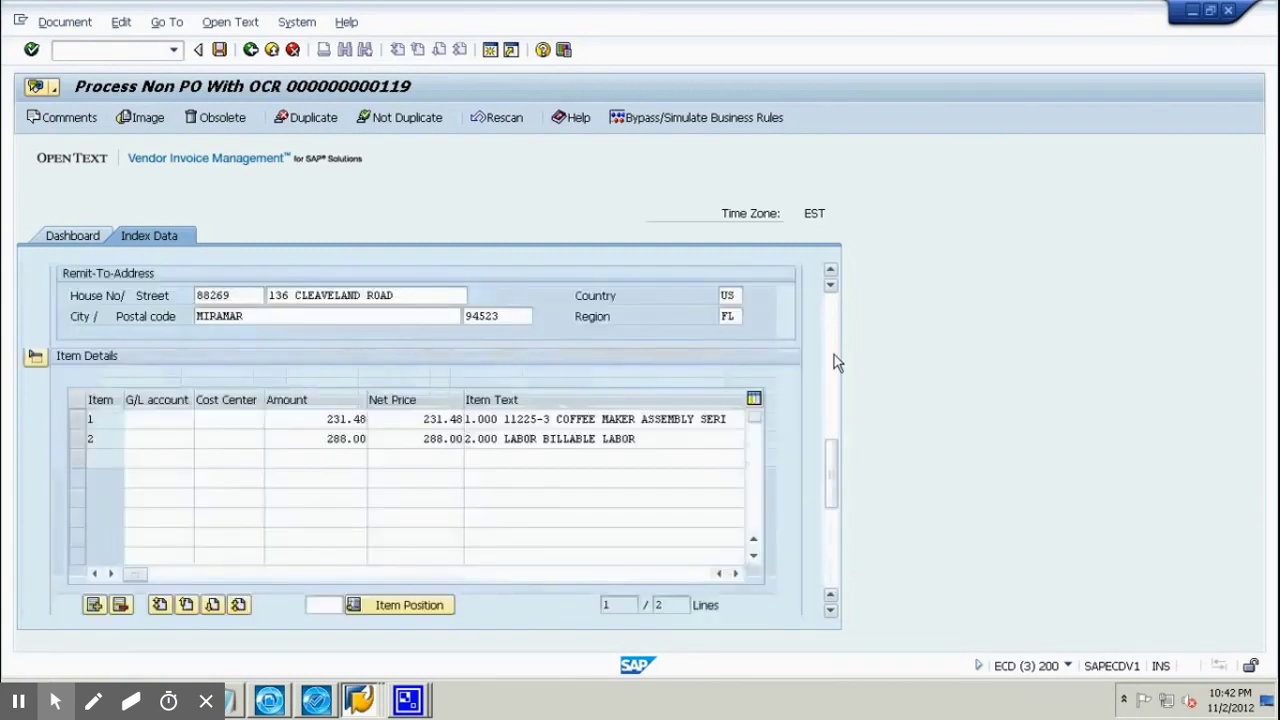
left_click(835, 363)
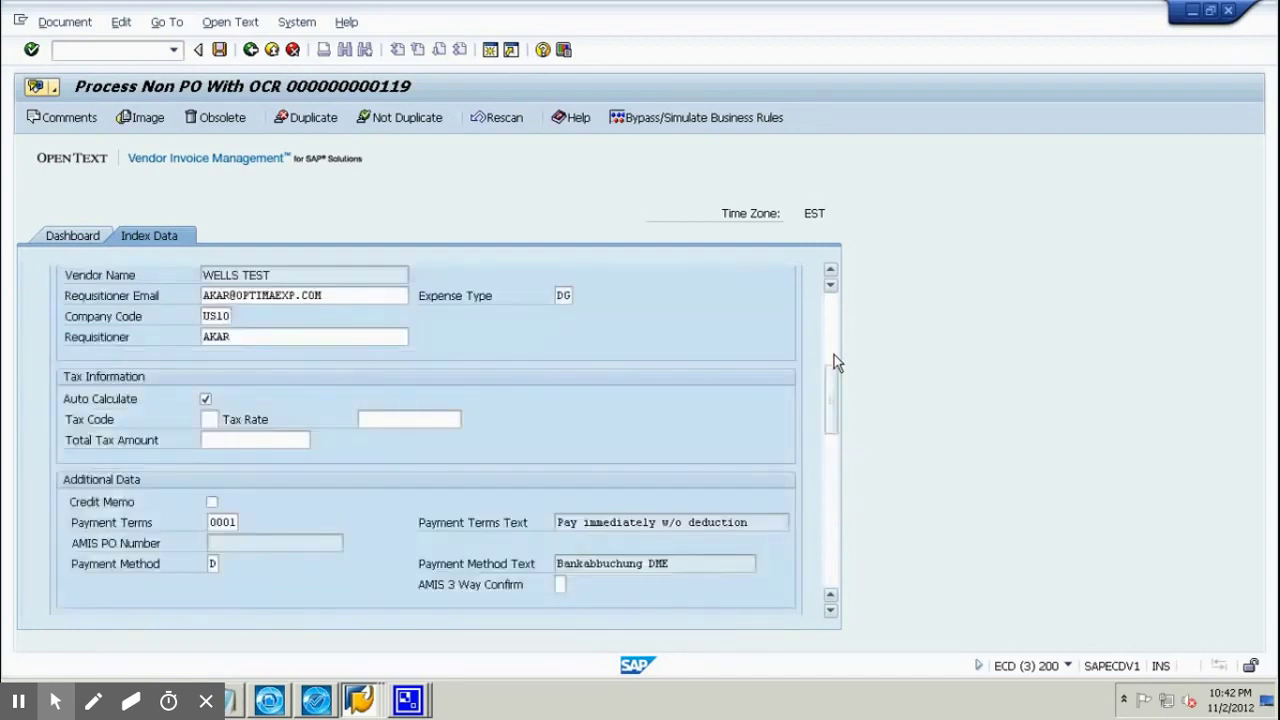
left_click(834, 334)
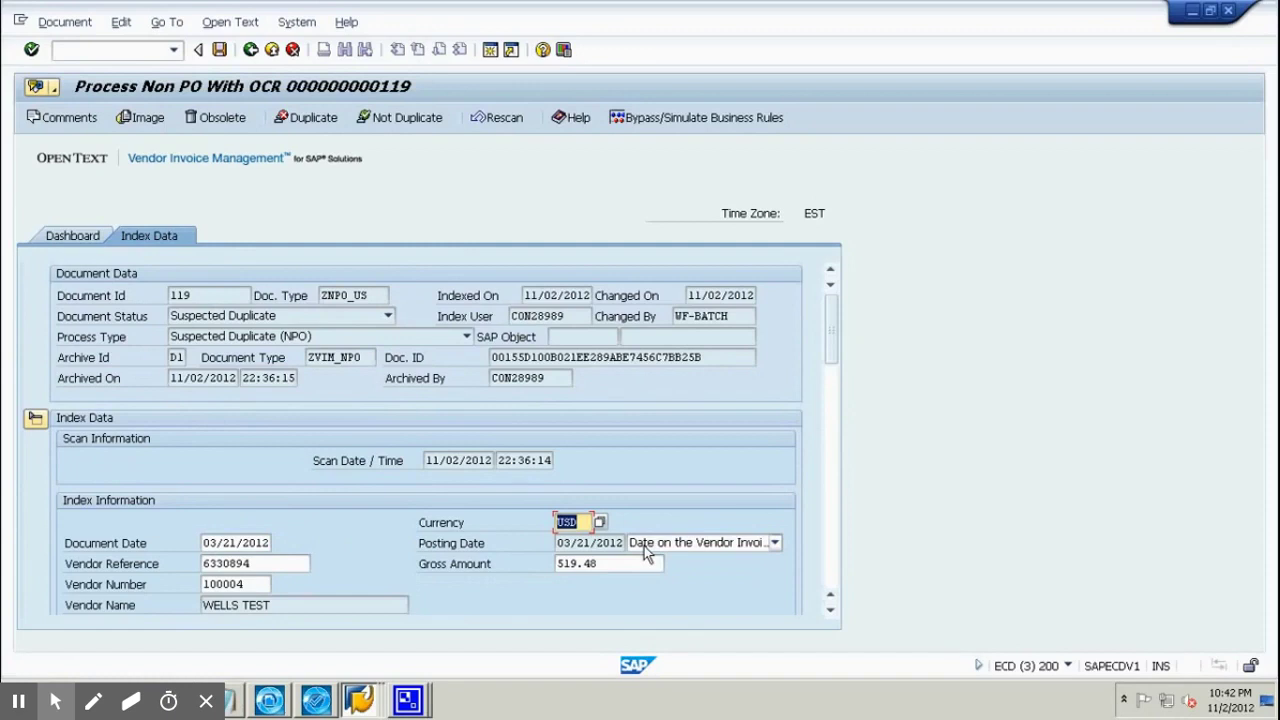
left_click(619, 564)
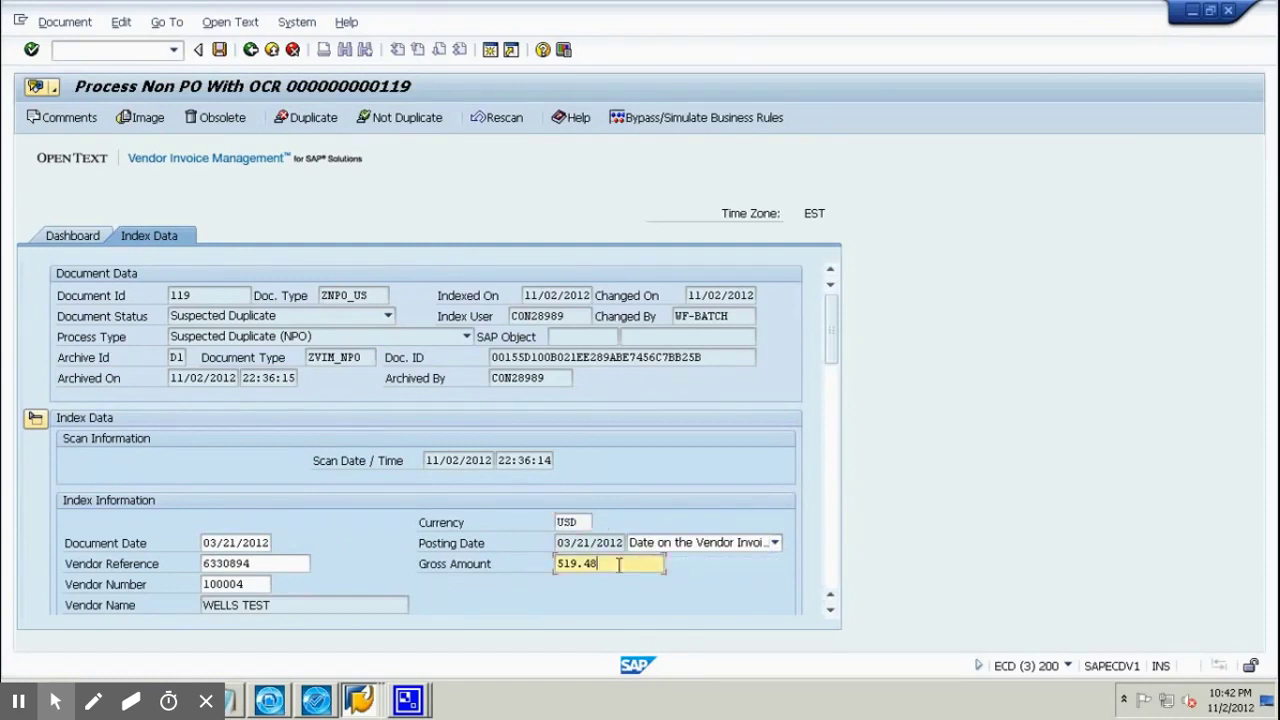
key("BackSpace")
key("BackSpace")
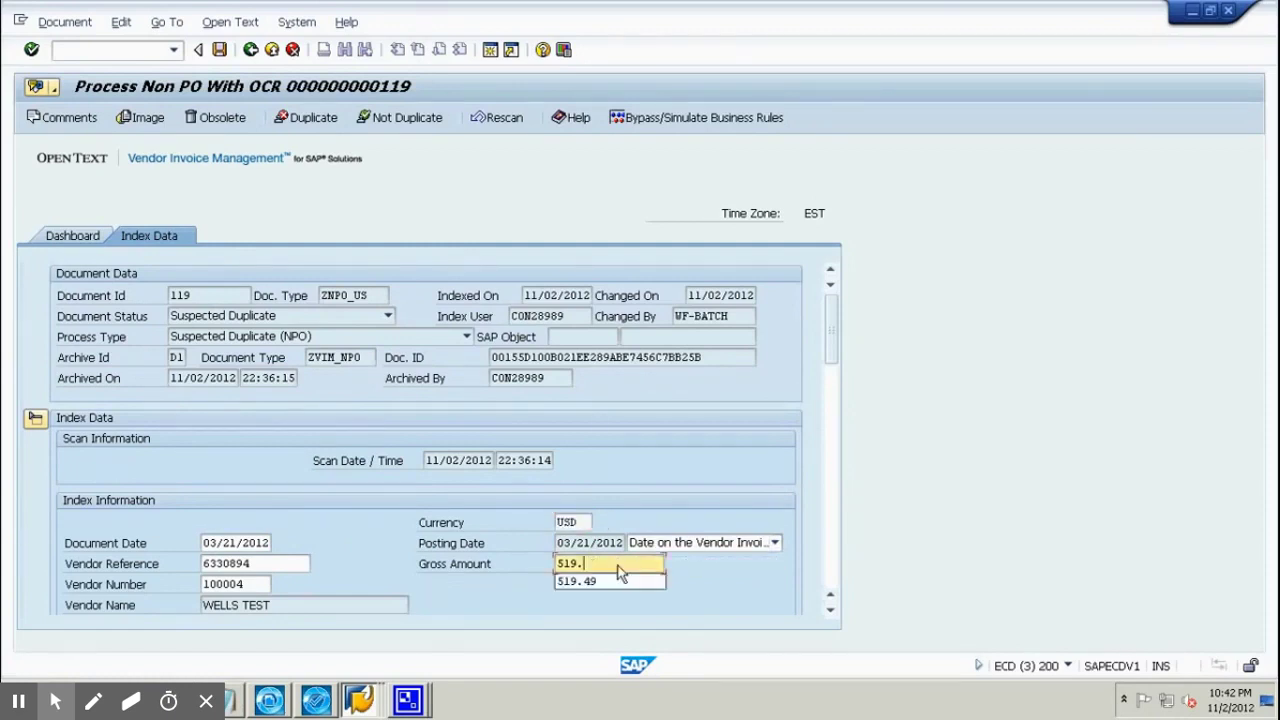
type("50")
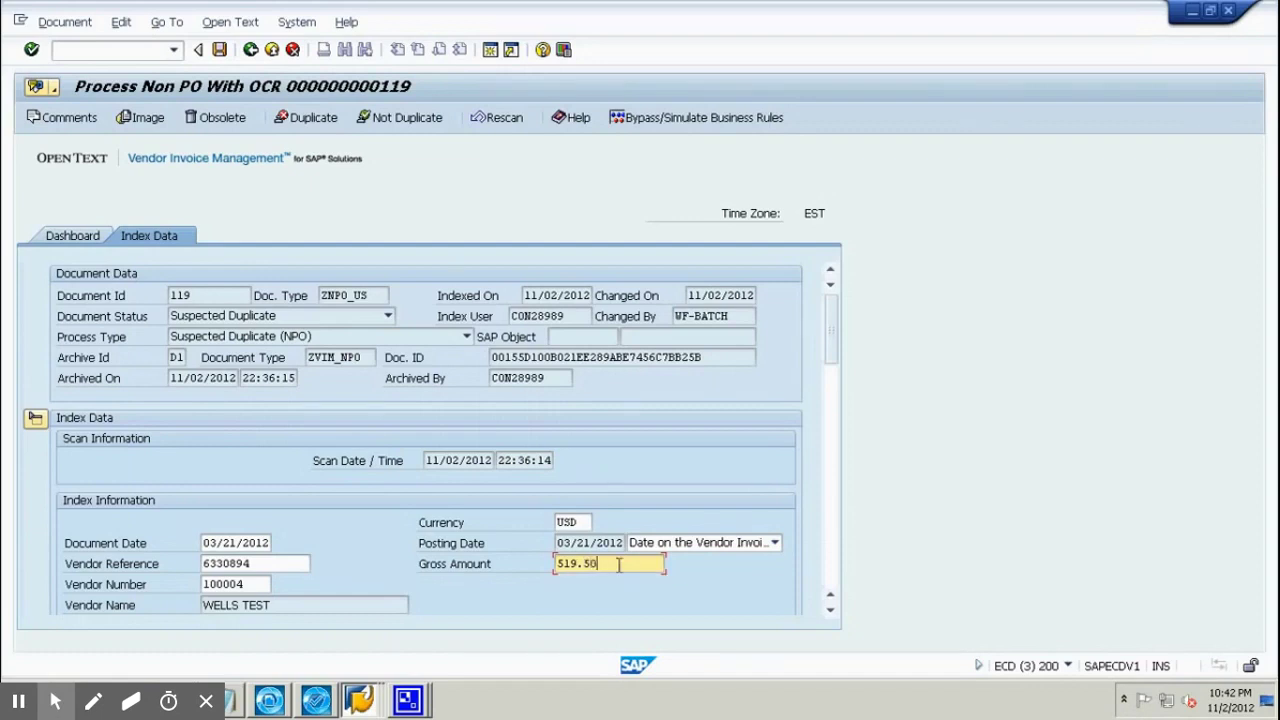
Step: Set item 2's net price to 288.02 and save the index data
left_click(834, 576)
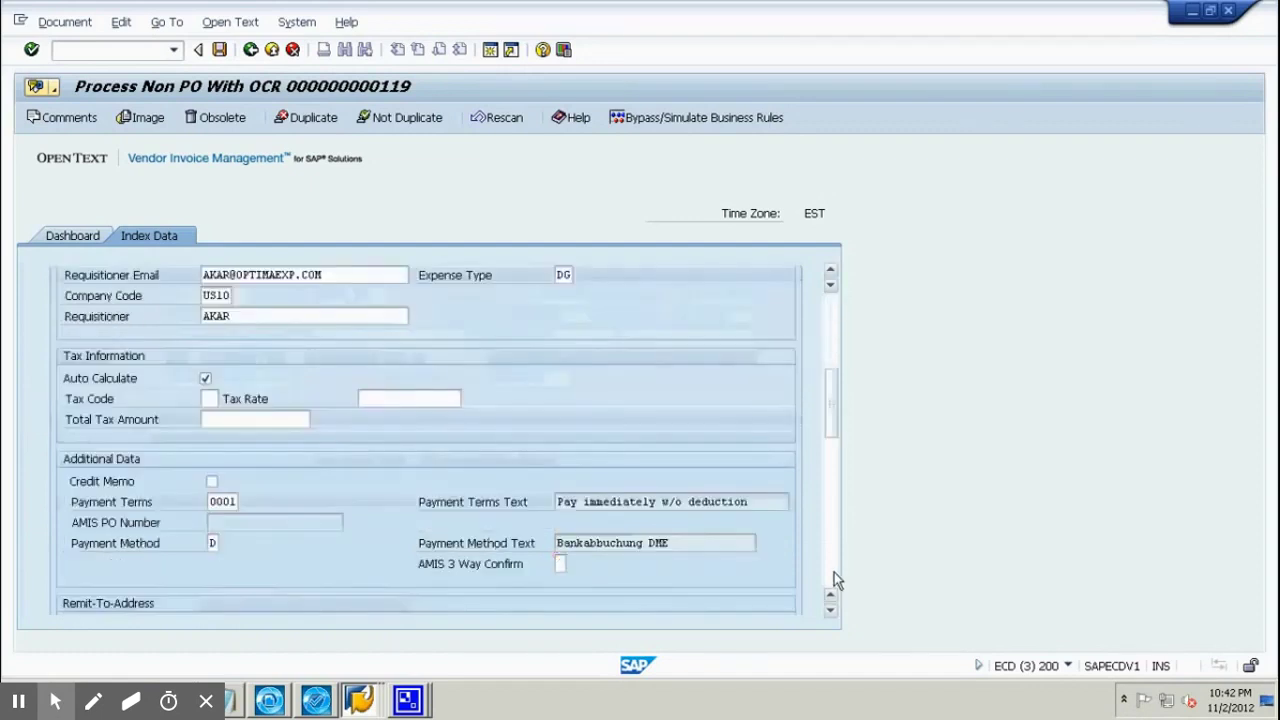
left_click(834, 572)
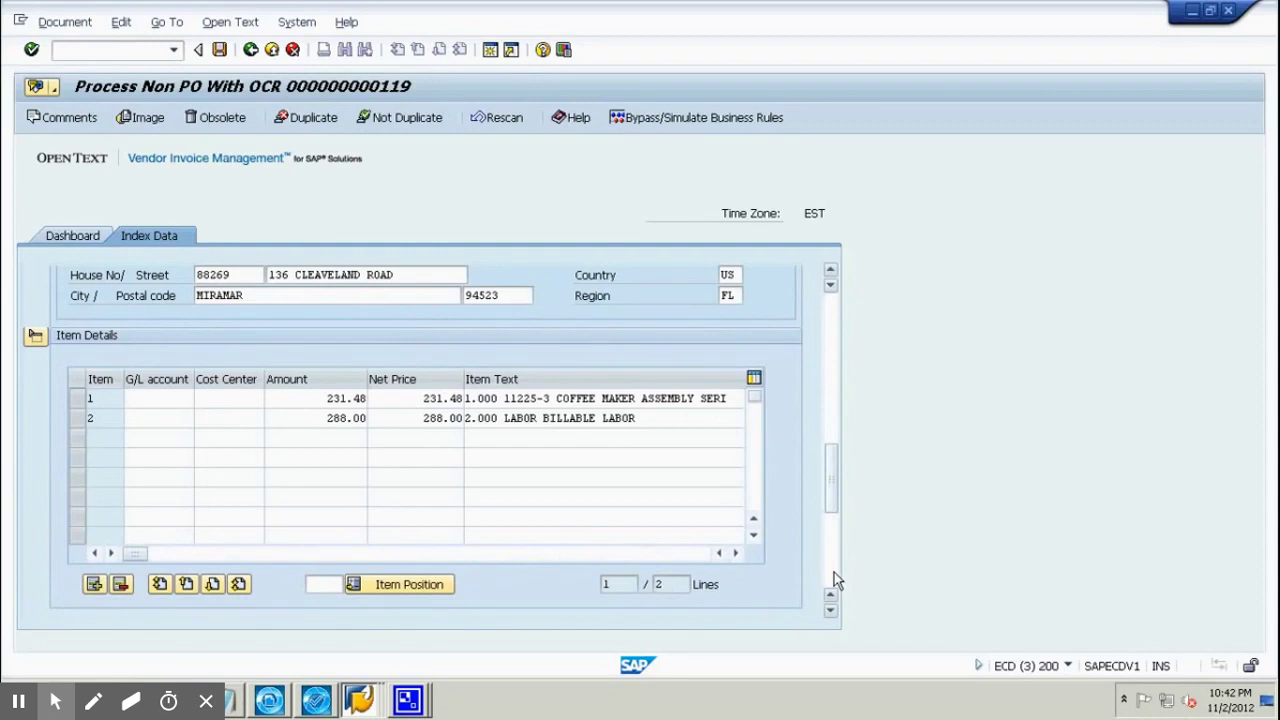
left_click_drag(463, 419, 463, 419)
left_click(459, 419)
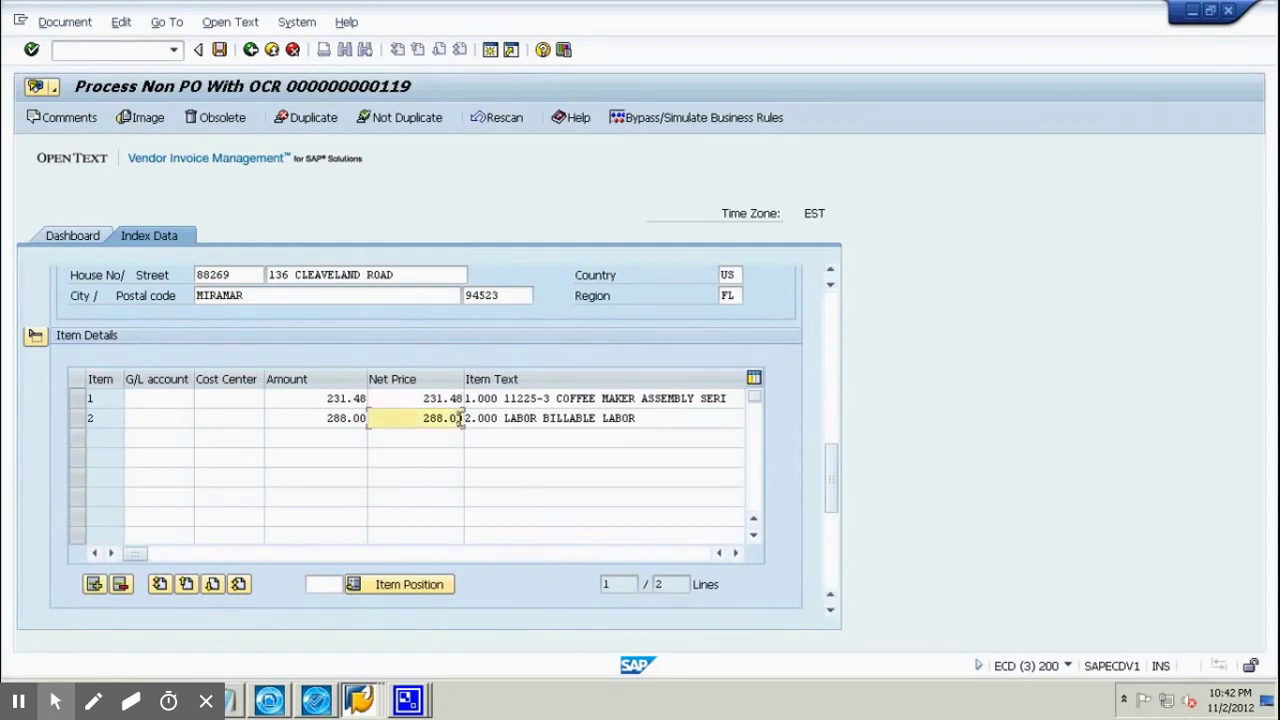
key("BackSpace")
type("3")
left_click(222, 52)
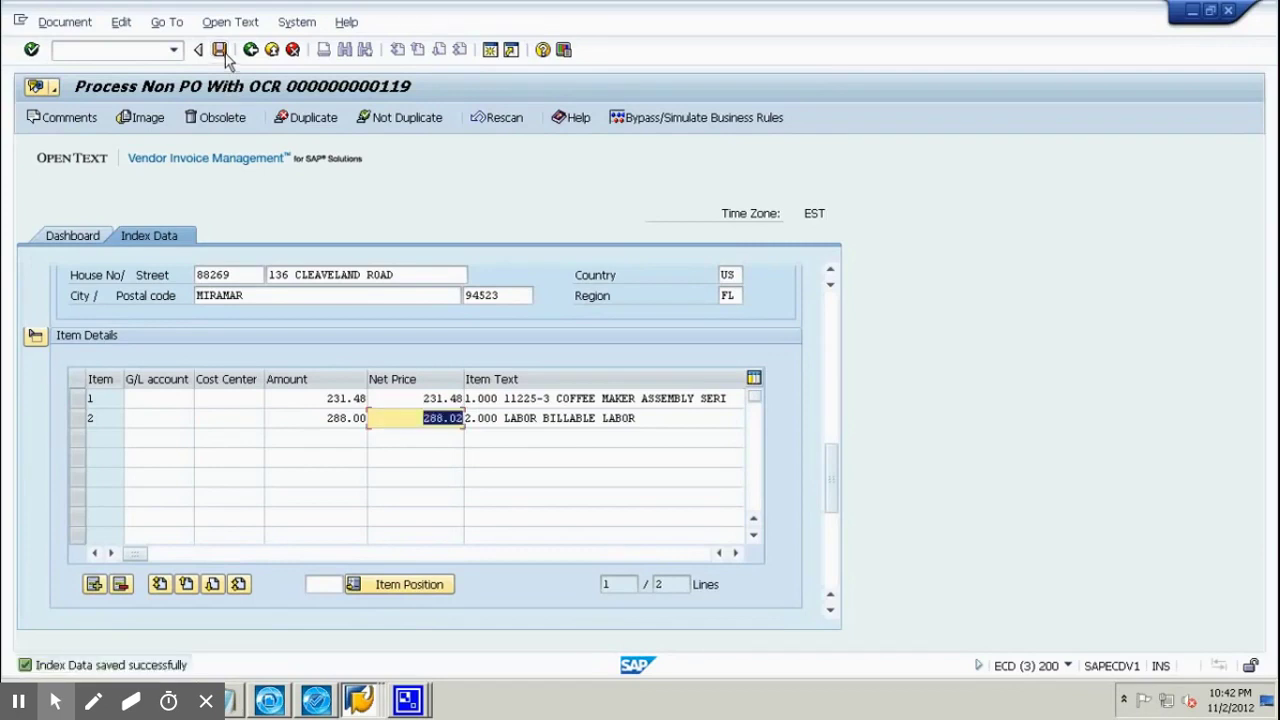
Step: Simulate the business rules for document 119, then re-run them from its Dashboard
left_click(690, 120)
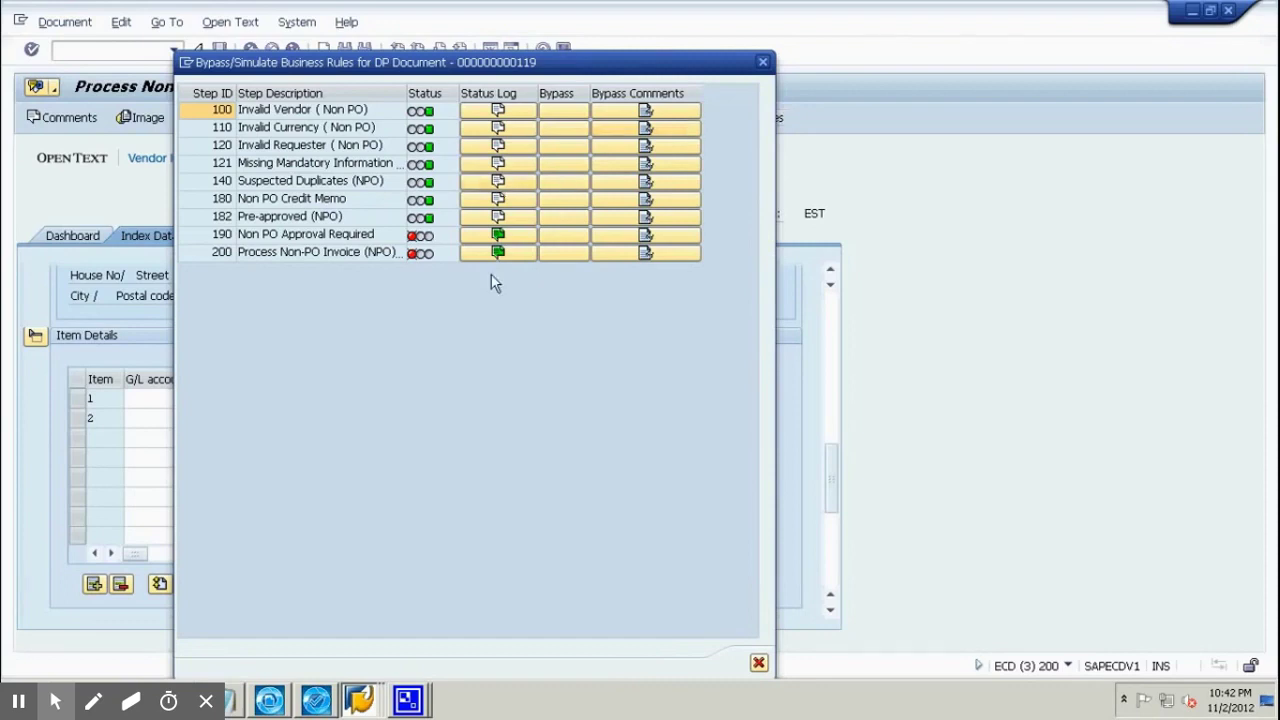
left_click(763, 64)
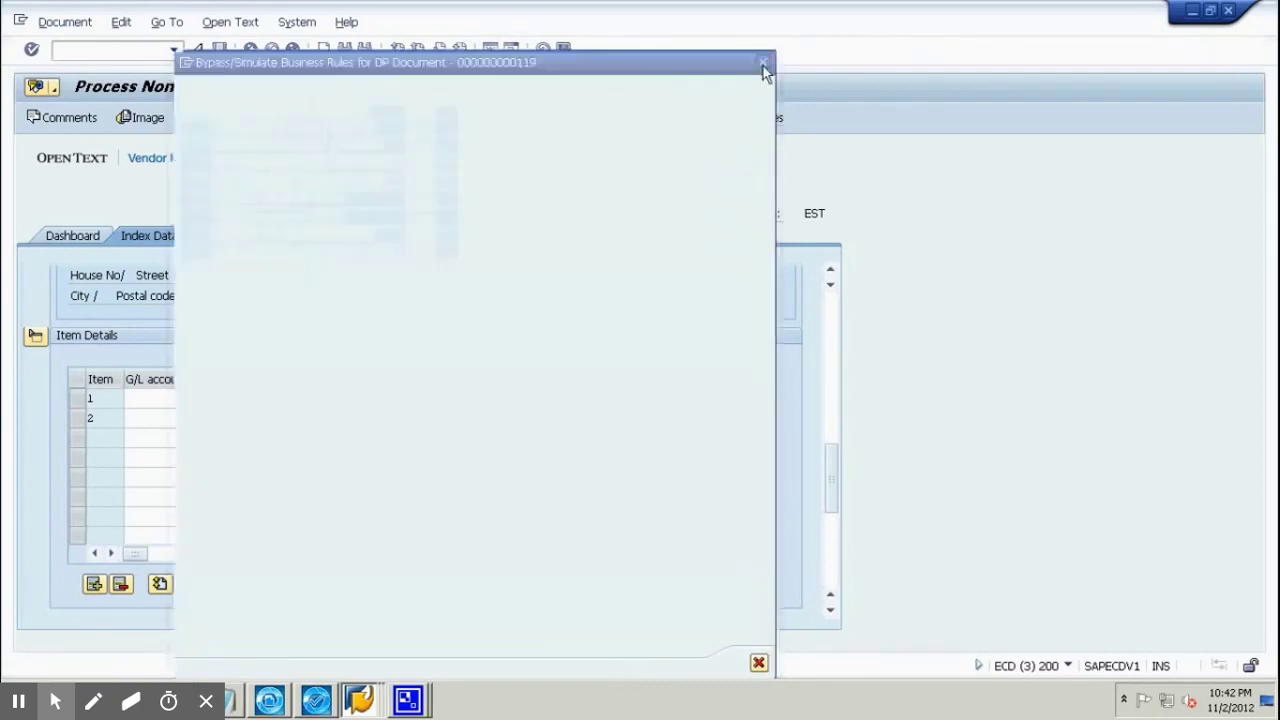
left_click(86, 247)
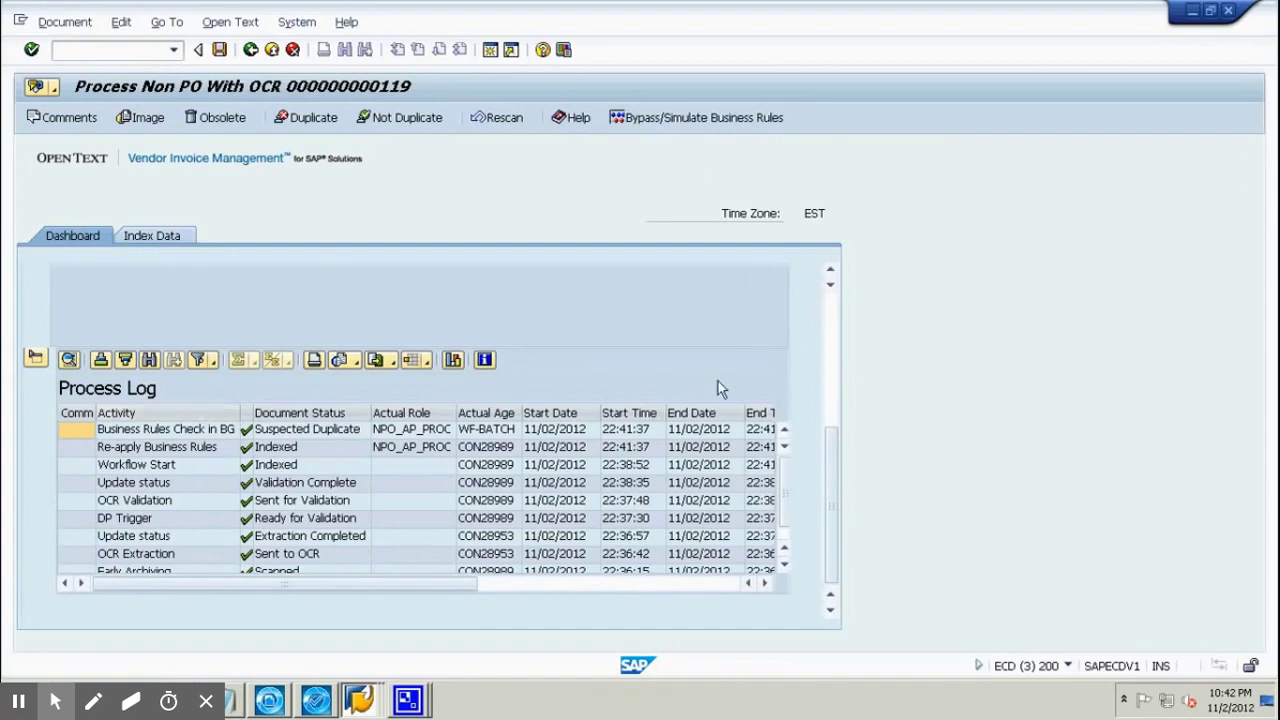
left_click(829, 344)
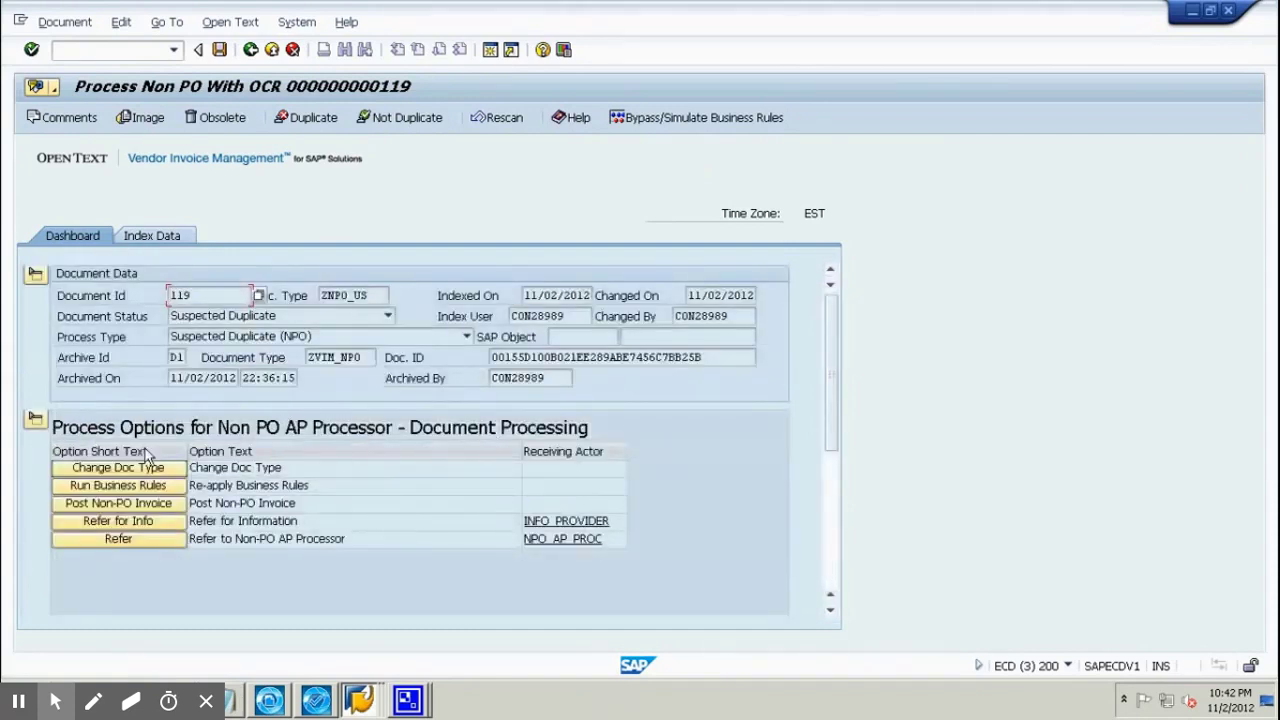
left_click(119, 485)
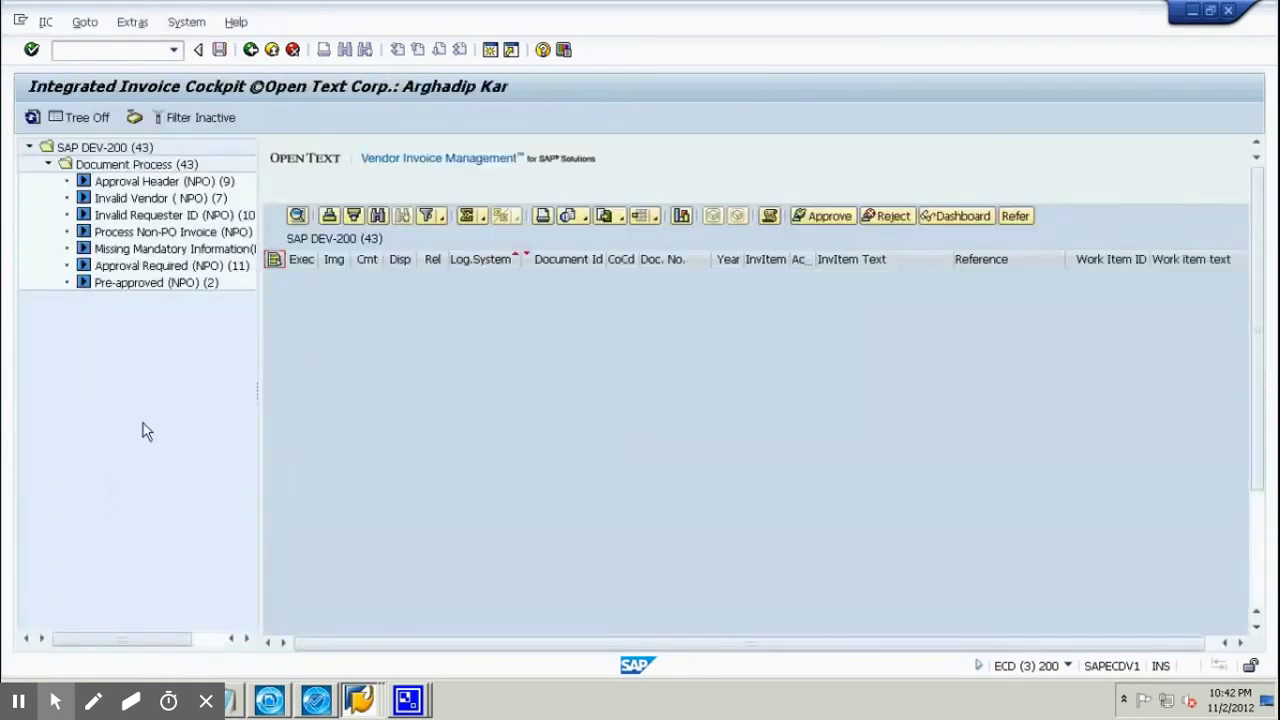
Step: Refresh the cockpit and open document 119 from the Approval Required (NPO) list
left_click(32, 118)
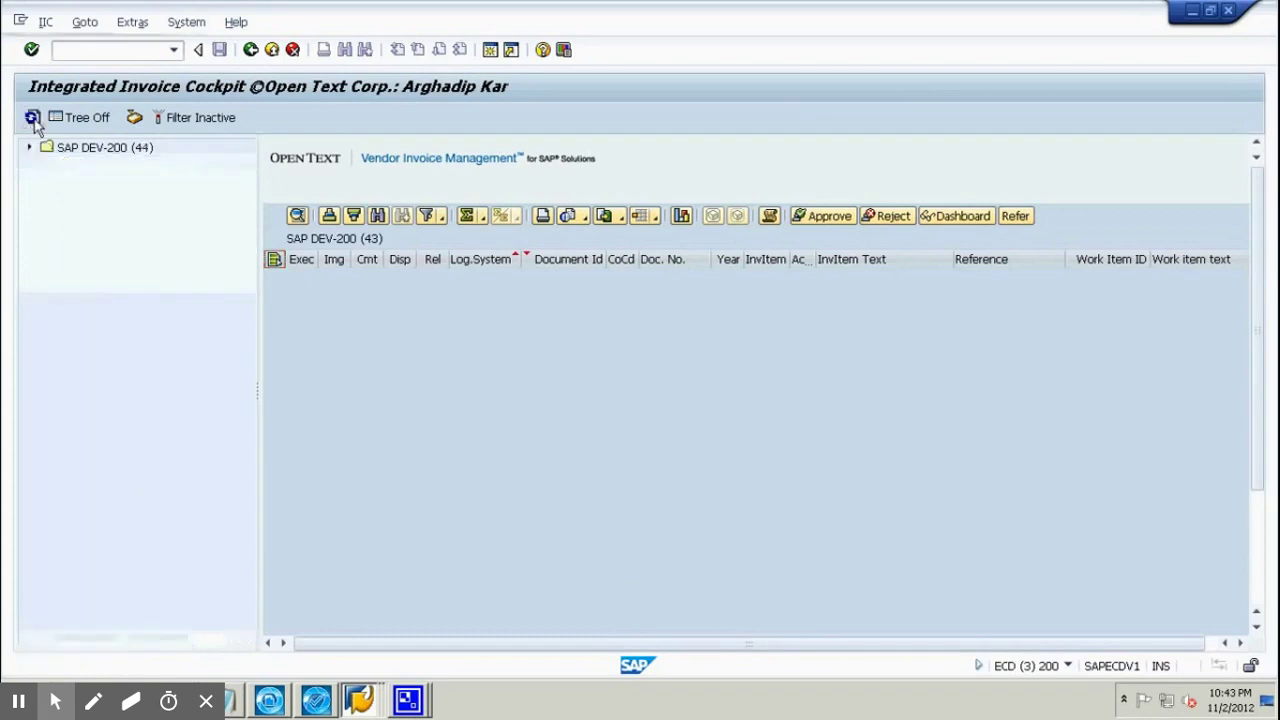
left_click(145, 268)
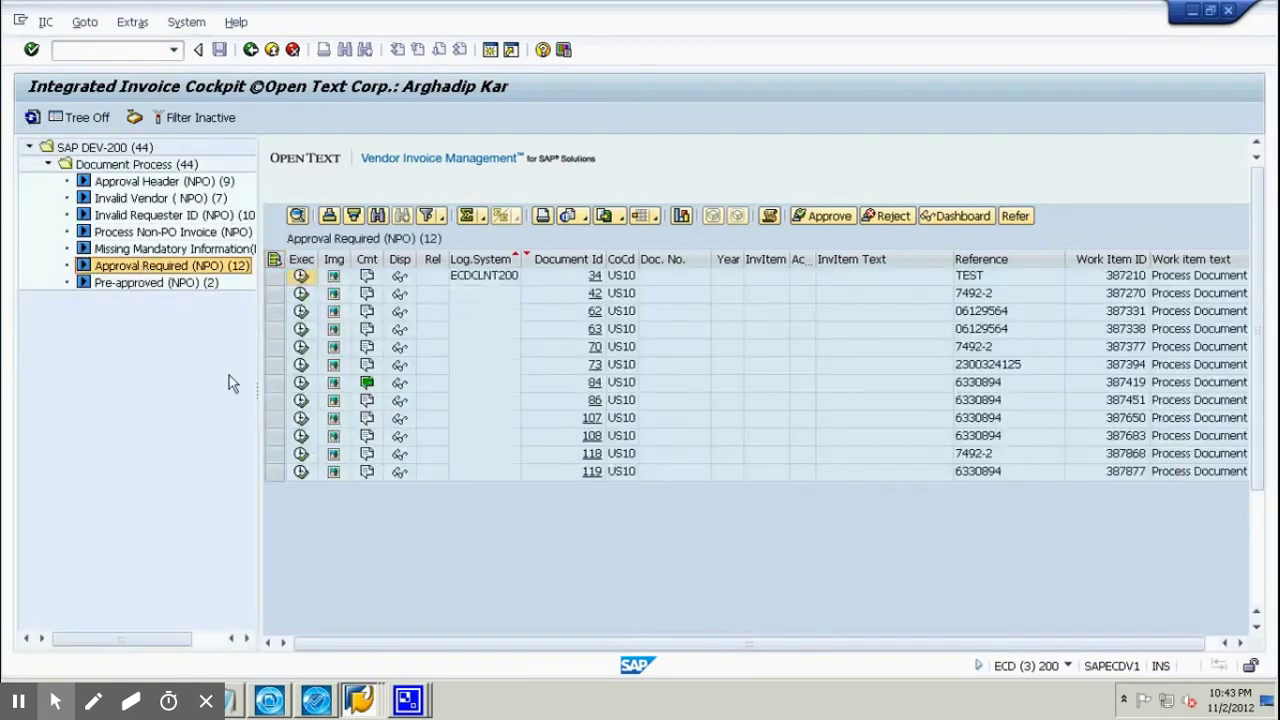
left_click(300, 474)
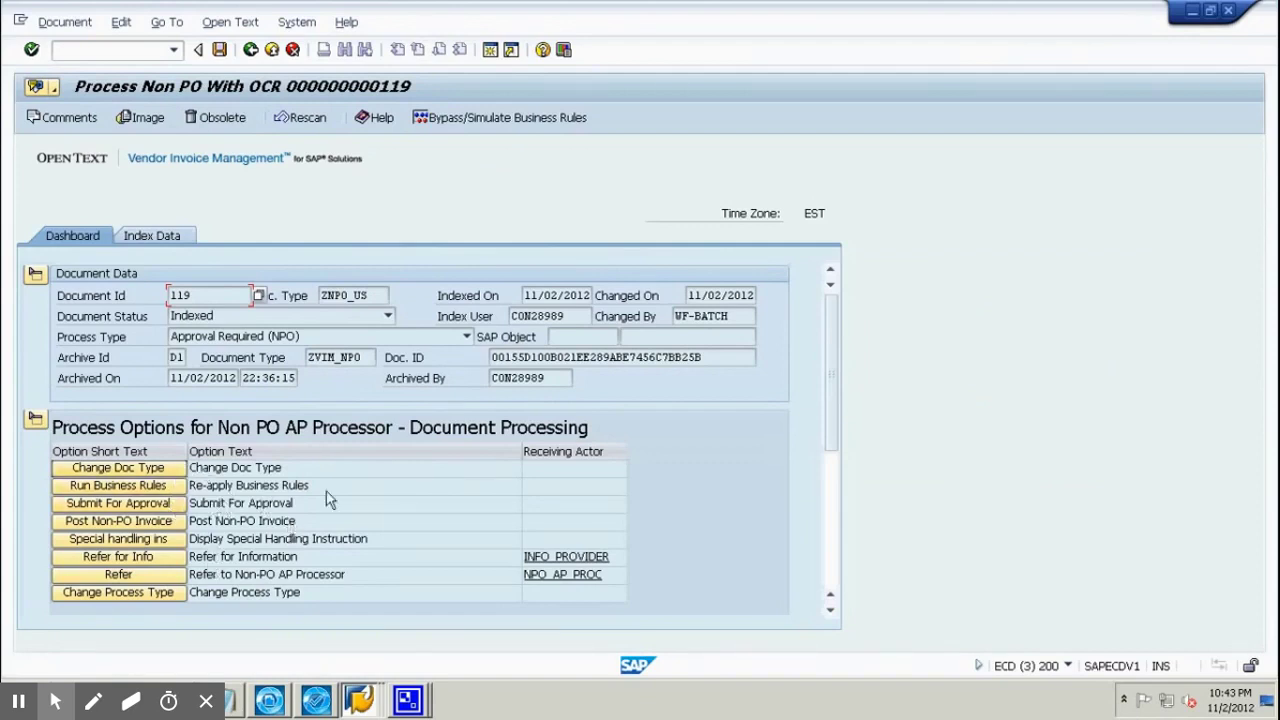
Step: Submit document 119 for approval and pick the requisitioner's email from the search results
left_click(155, 509)
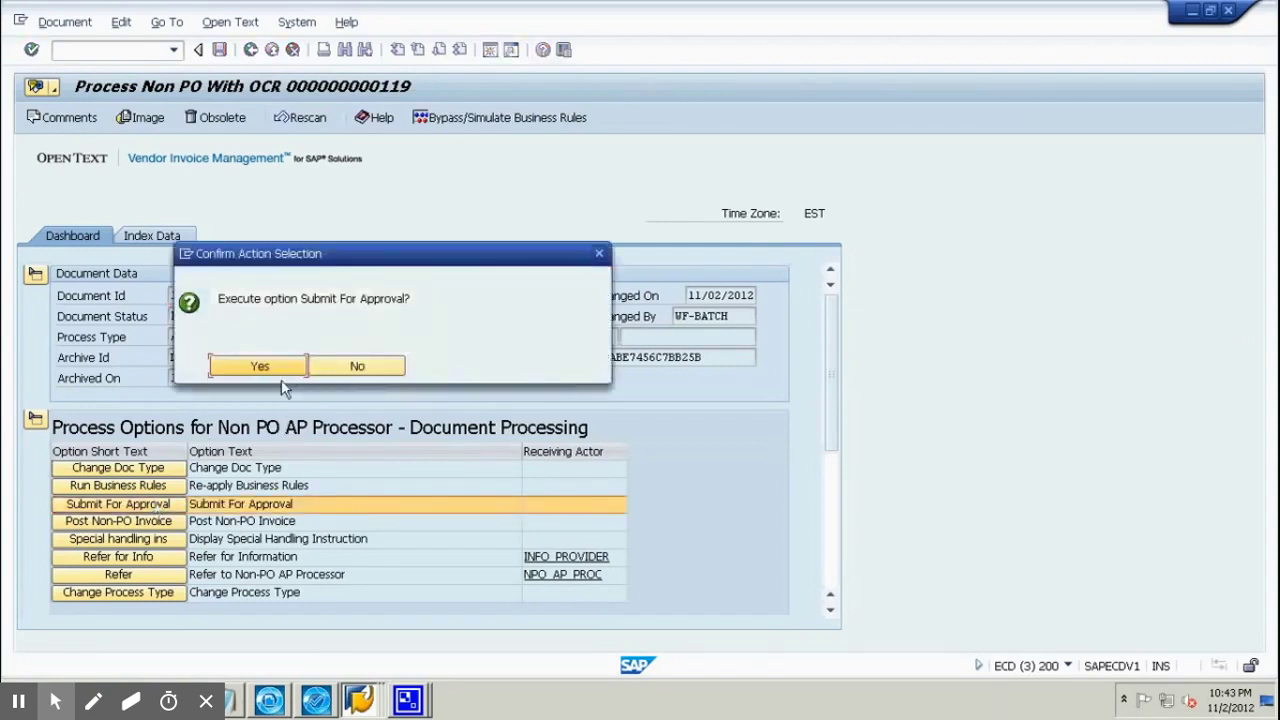
left_click(259, 366)
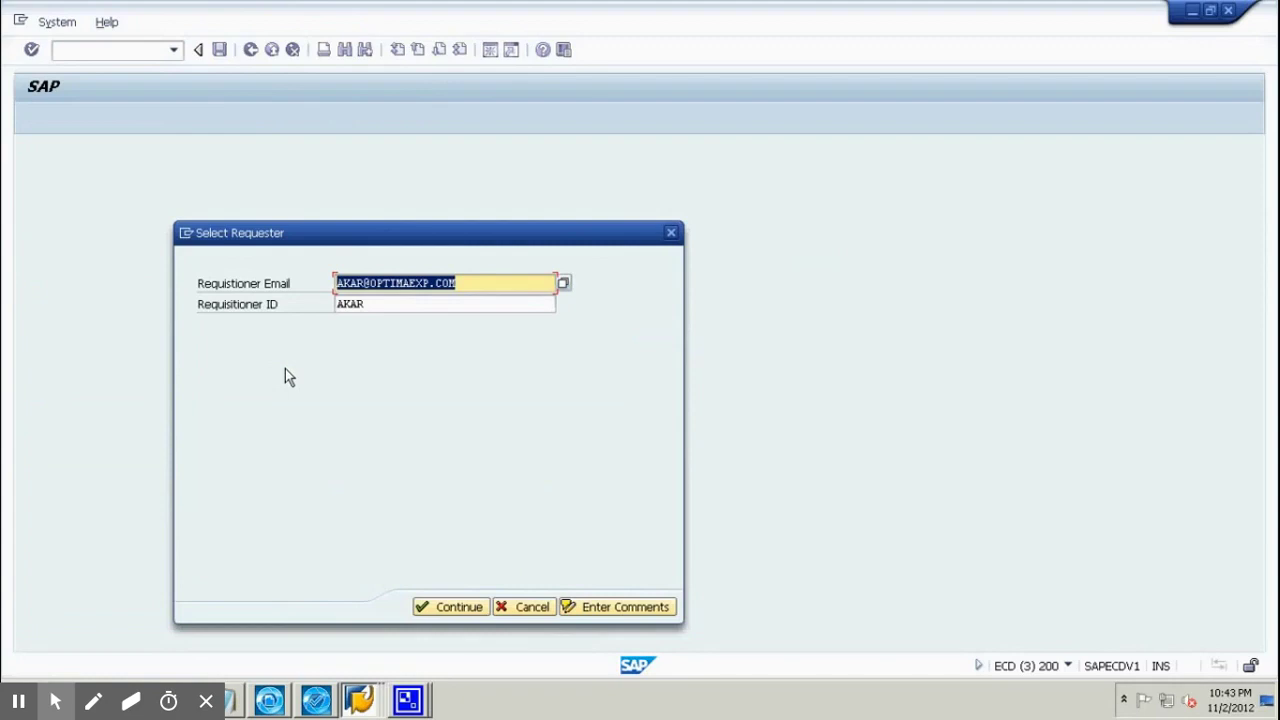
left_click(563, 283)
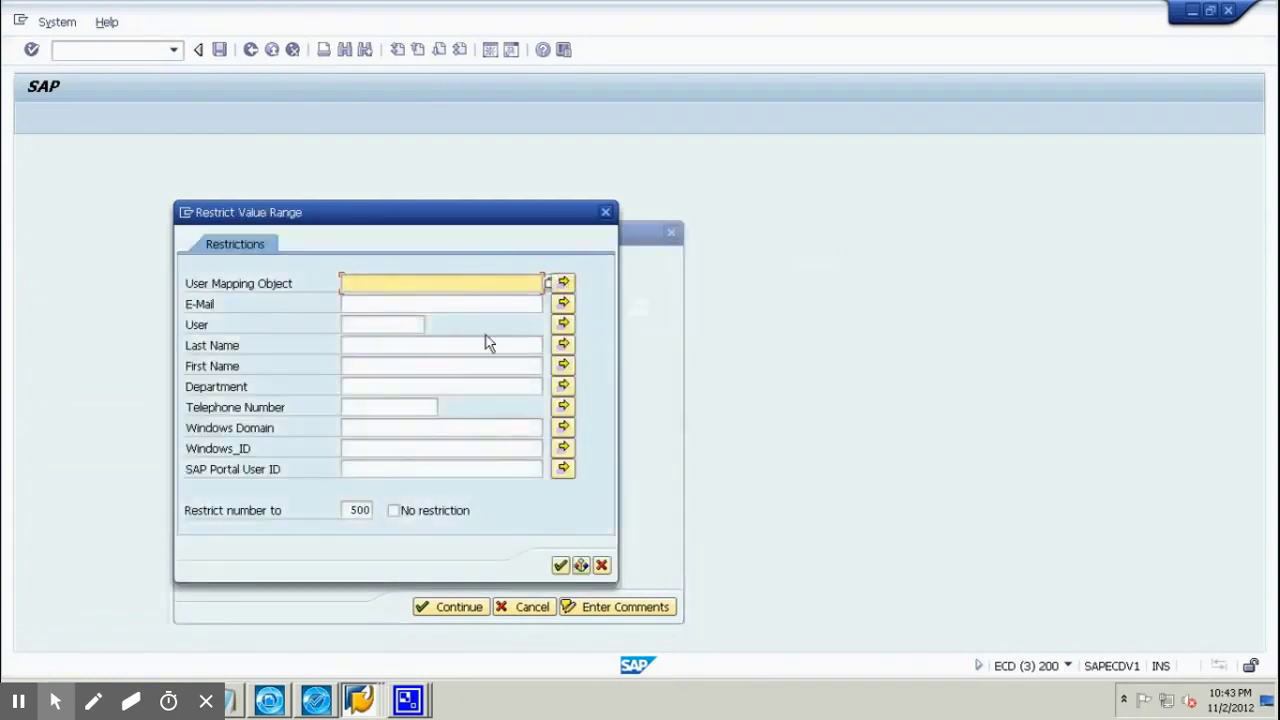
key("Return")
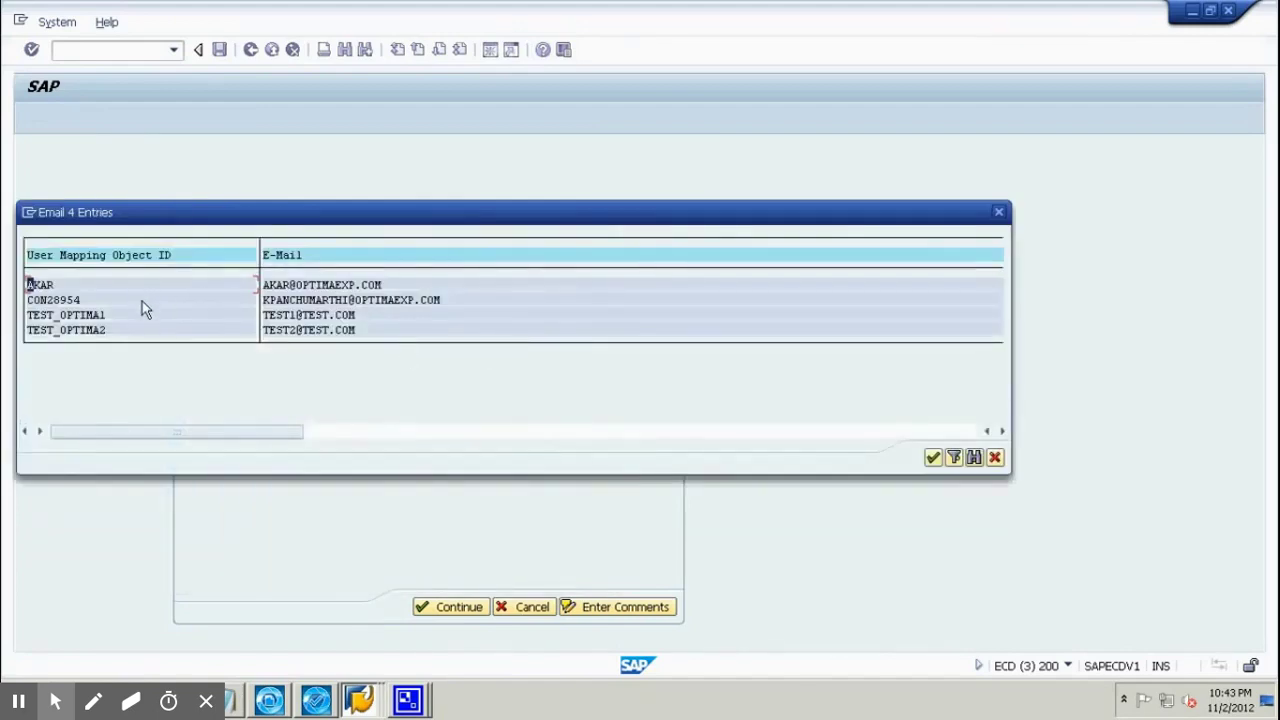
double_click(143, 300)
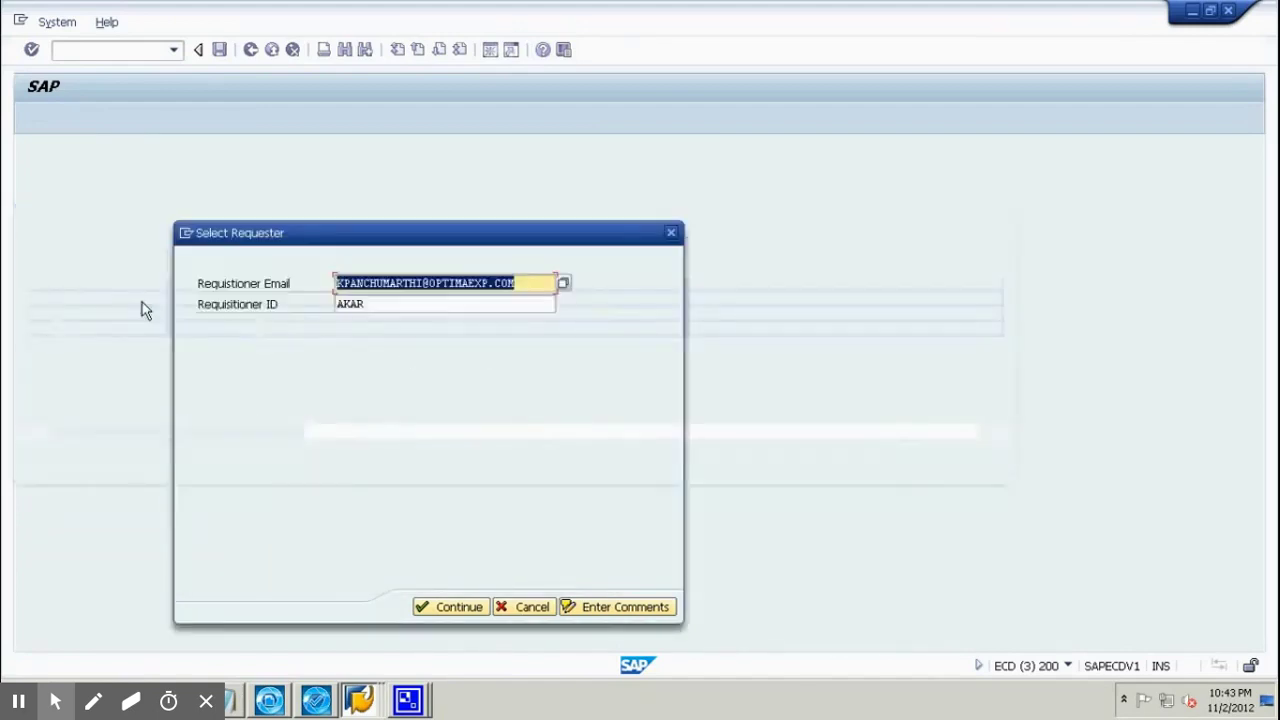
Step: Fill in the previously used requisitioner ID, confirm, and acknowledge the triggered approval workflow
left_click(365, 305)
key("BackSpace")
key("BackSpace")
key("BackSpace")
key("BackSpace")
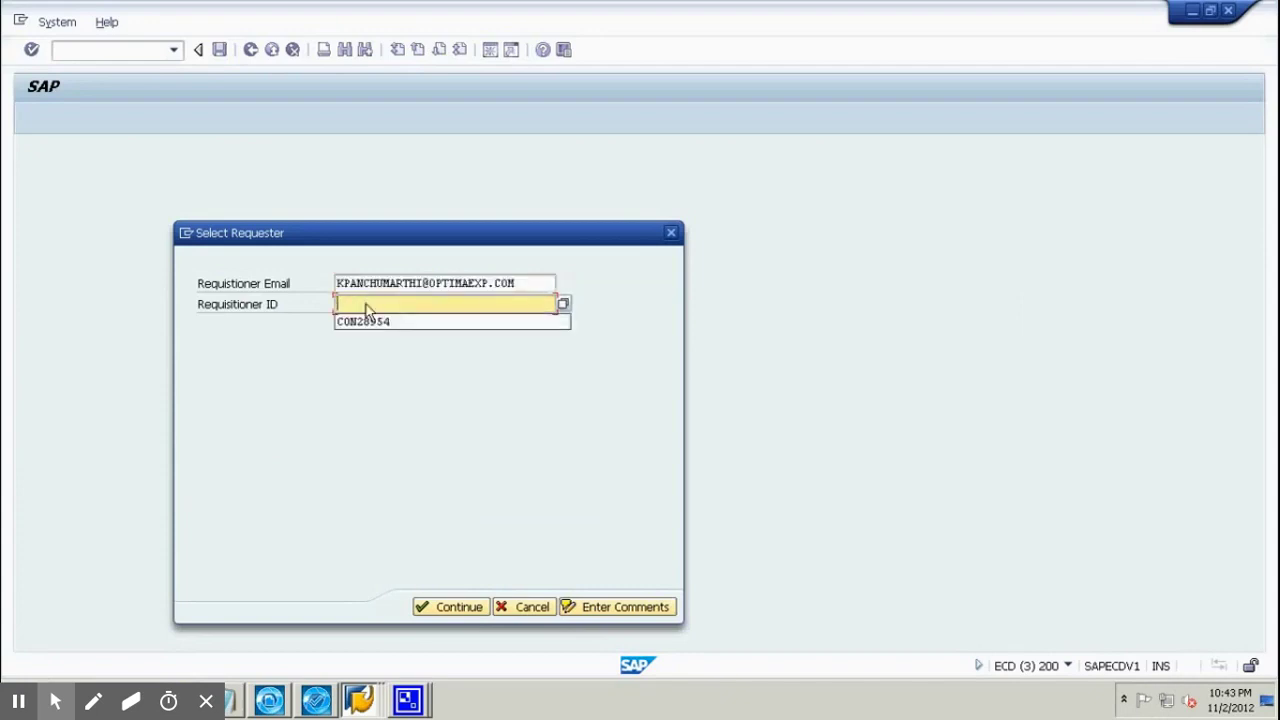
left_click(370, 322)
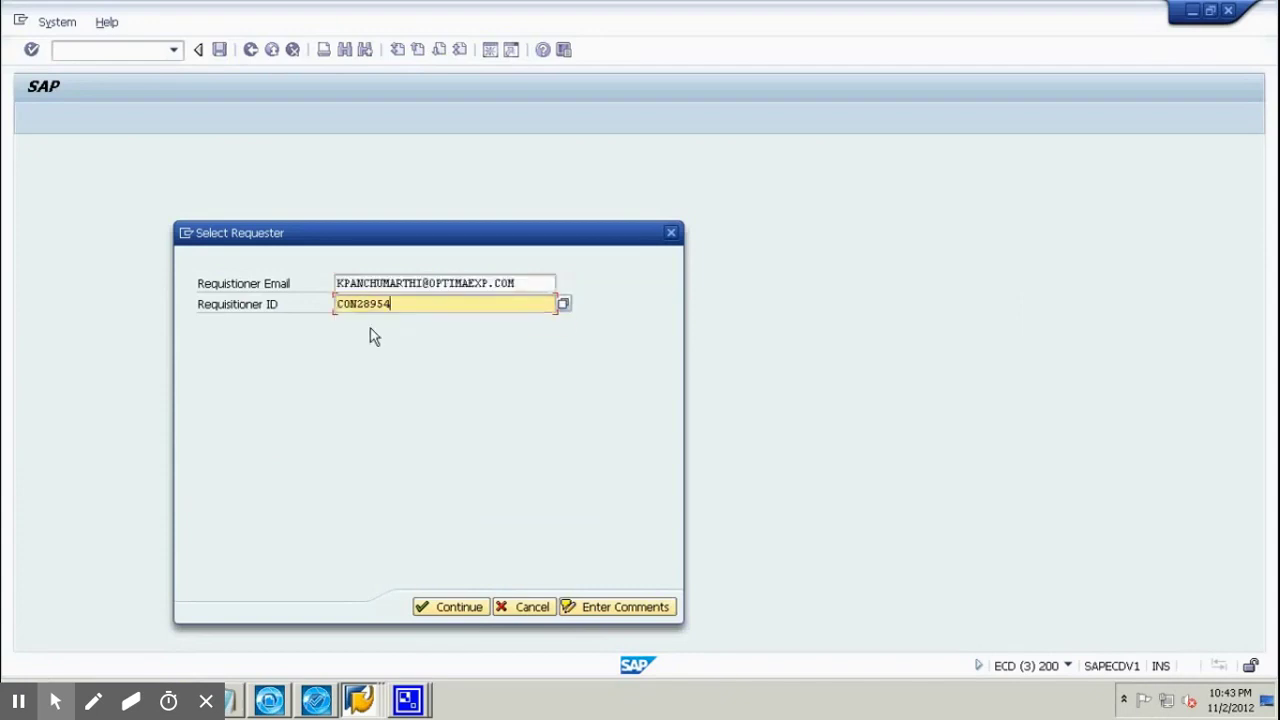
left_click(458, 612)
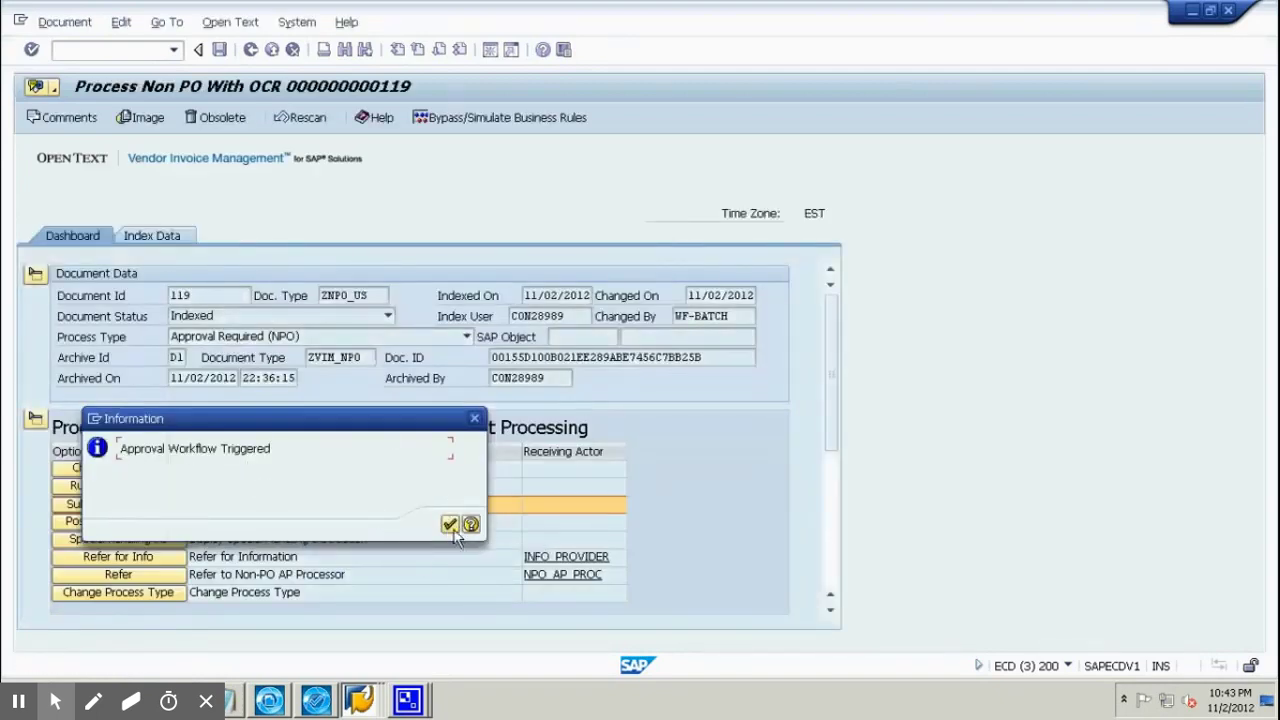
left_click(451, 525)
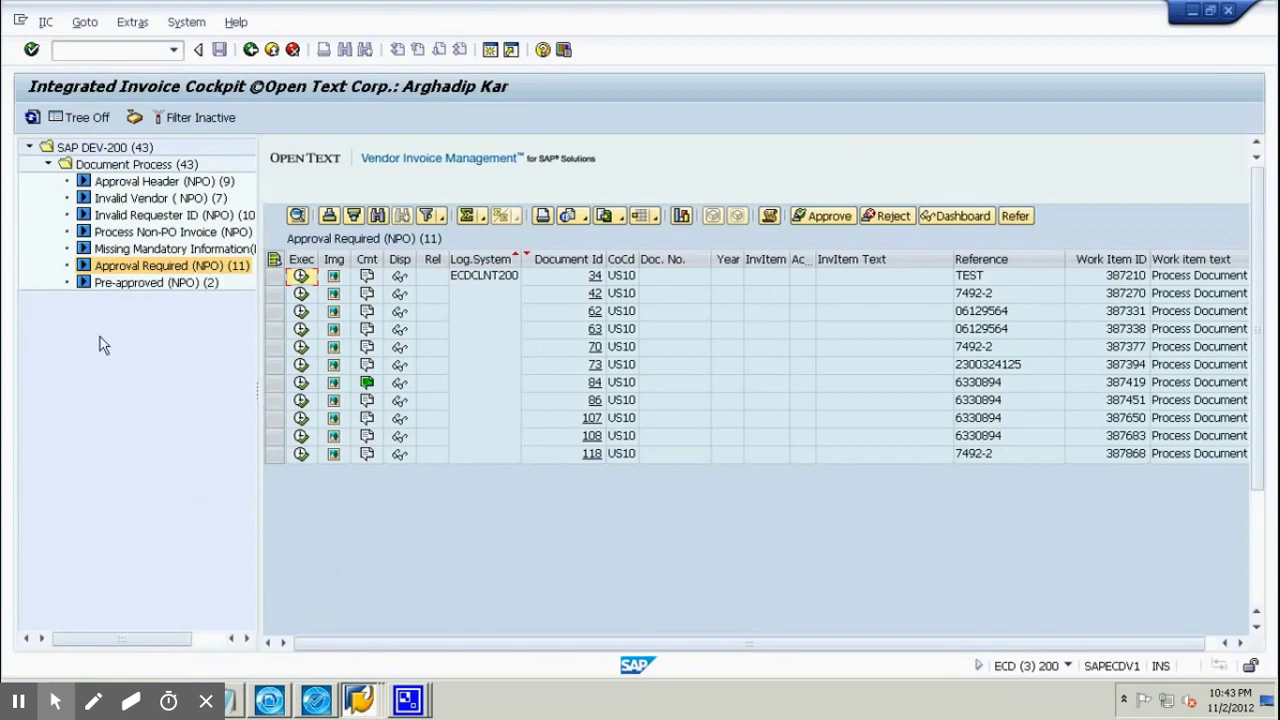
Step: Refresh the cockpit, list Approval Header (NPO) documents, and enter transaction /oswi6
left_click(32, 118)
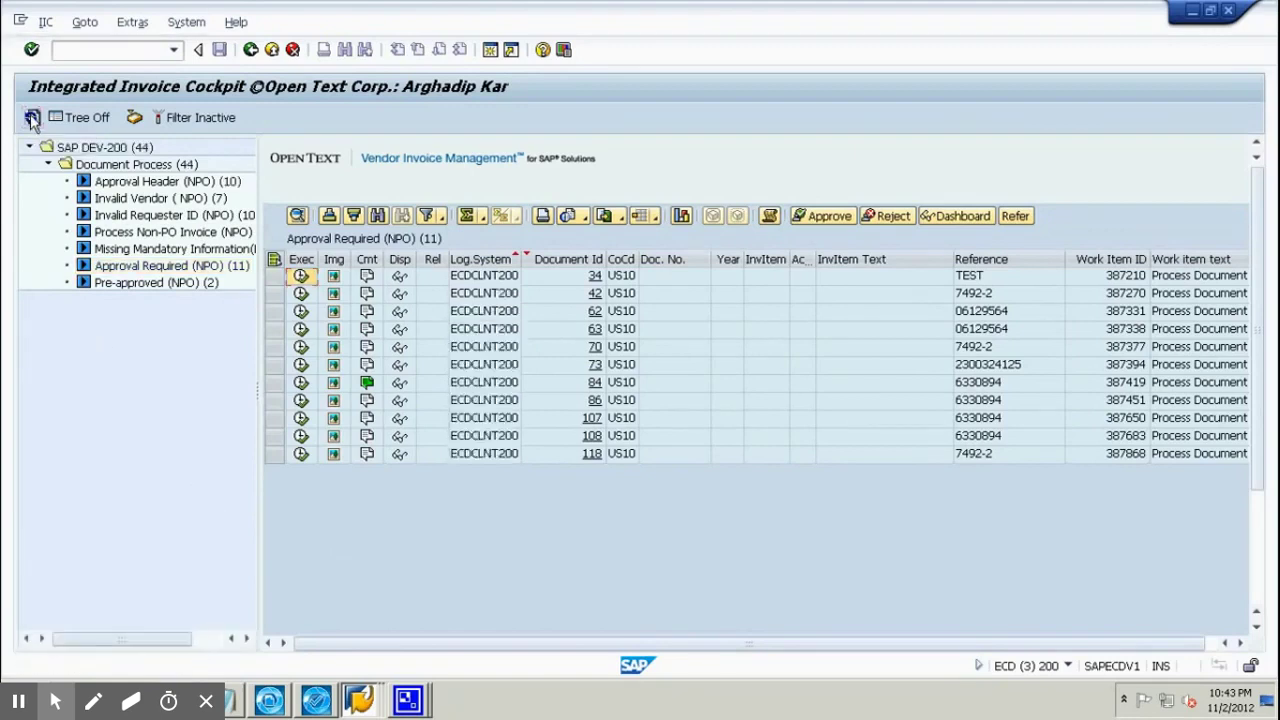
left_click(121, 184)
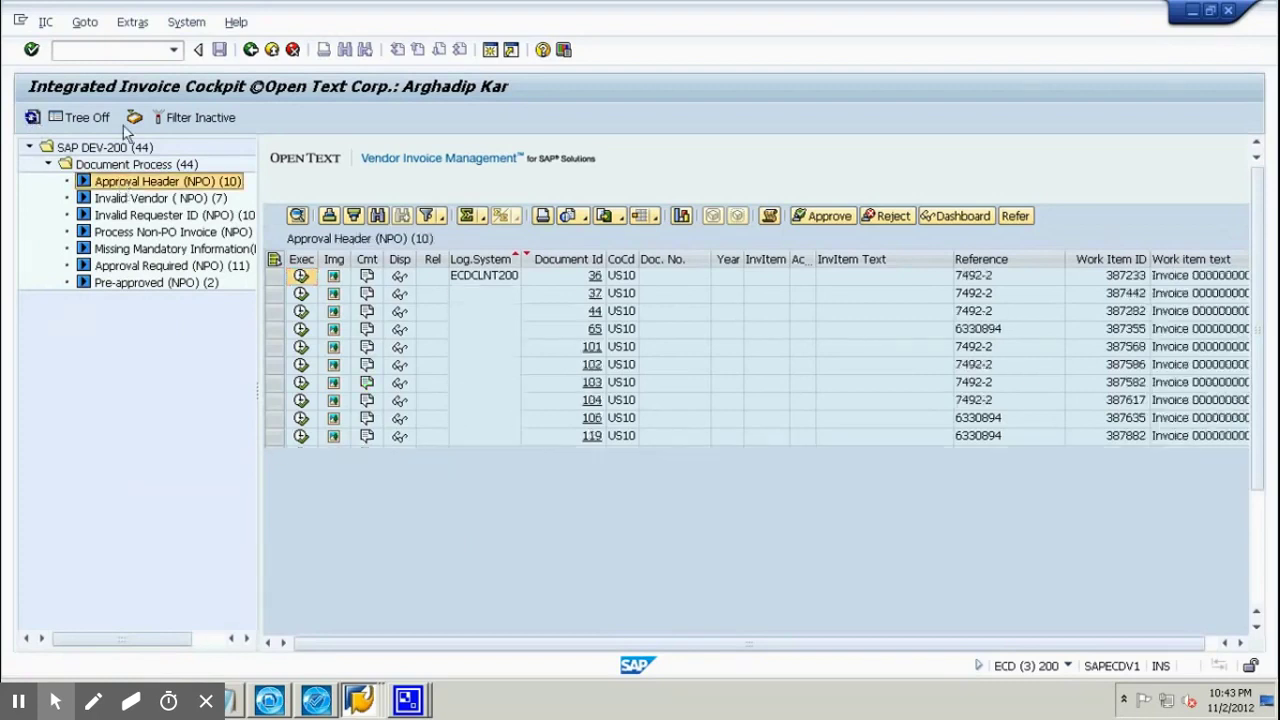
left_click(152, 49)
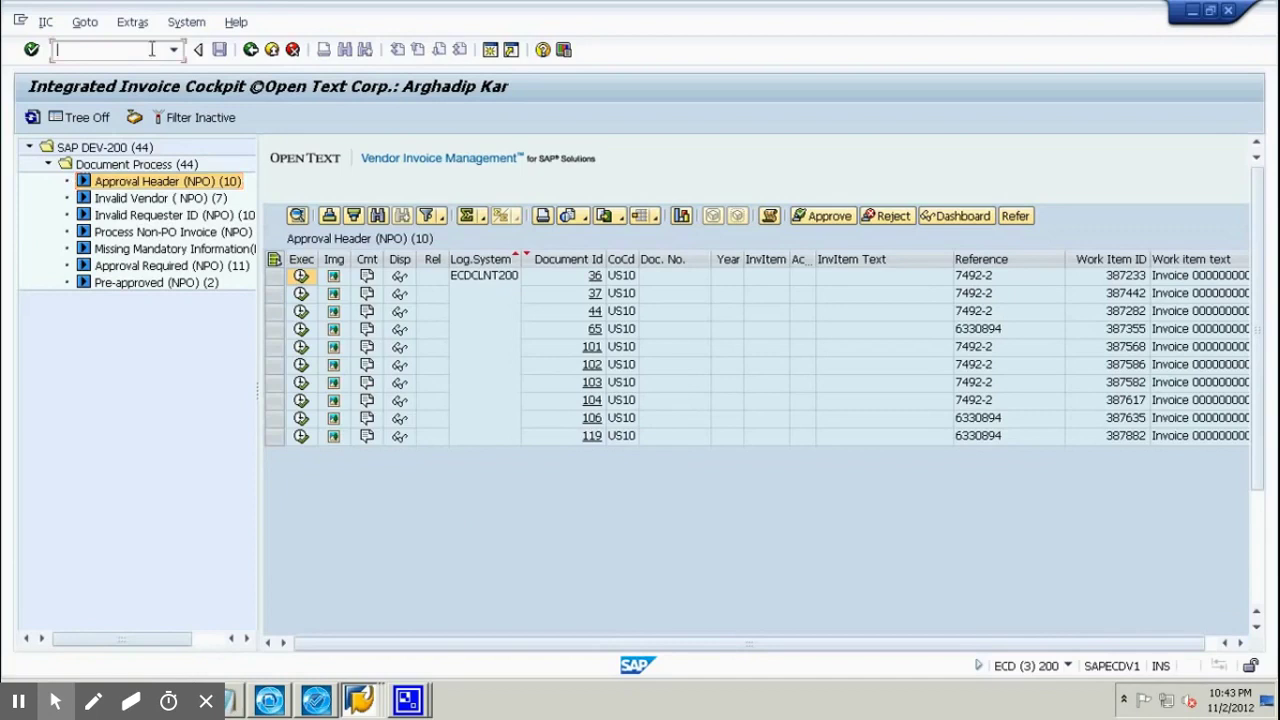
type("/oswi6")
key("Return")
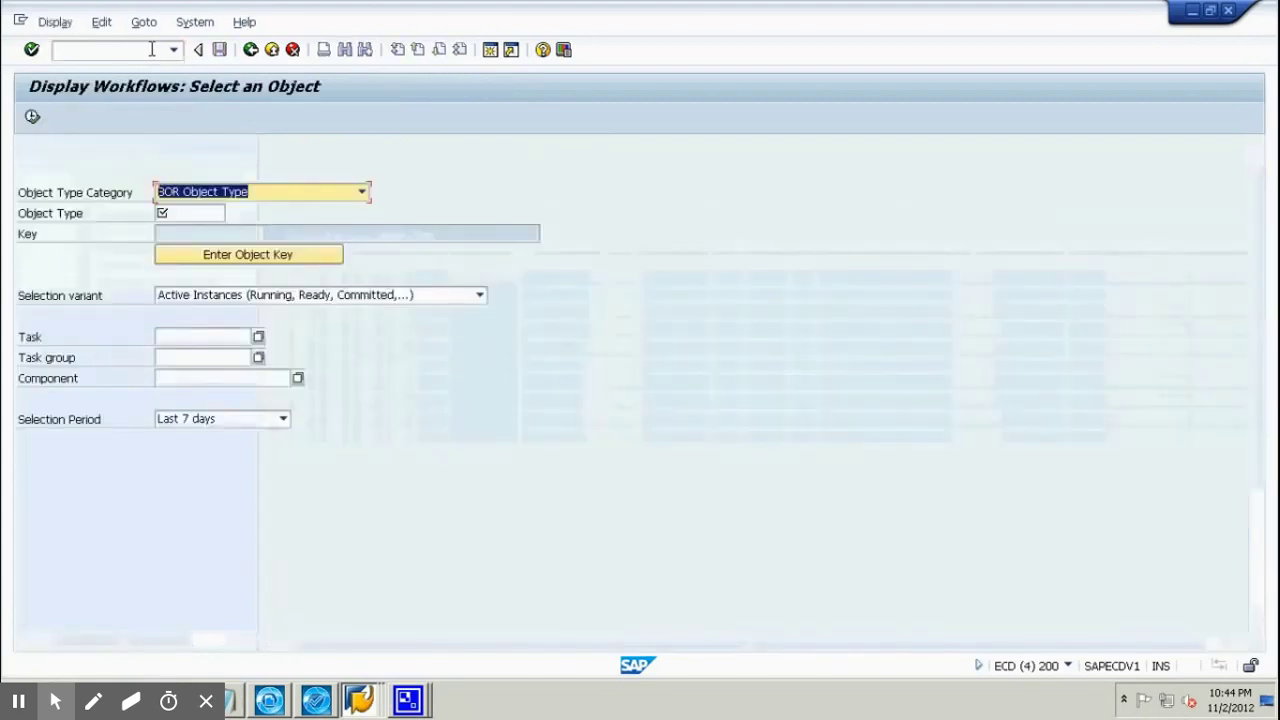
left_click(205, 213)
left_click(205, 213)
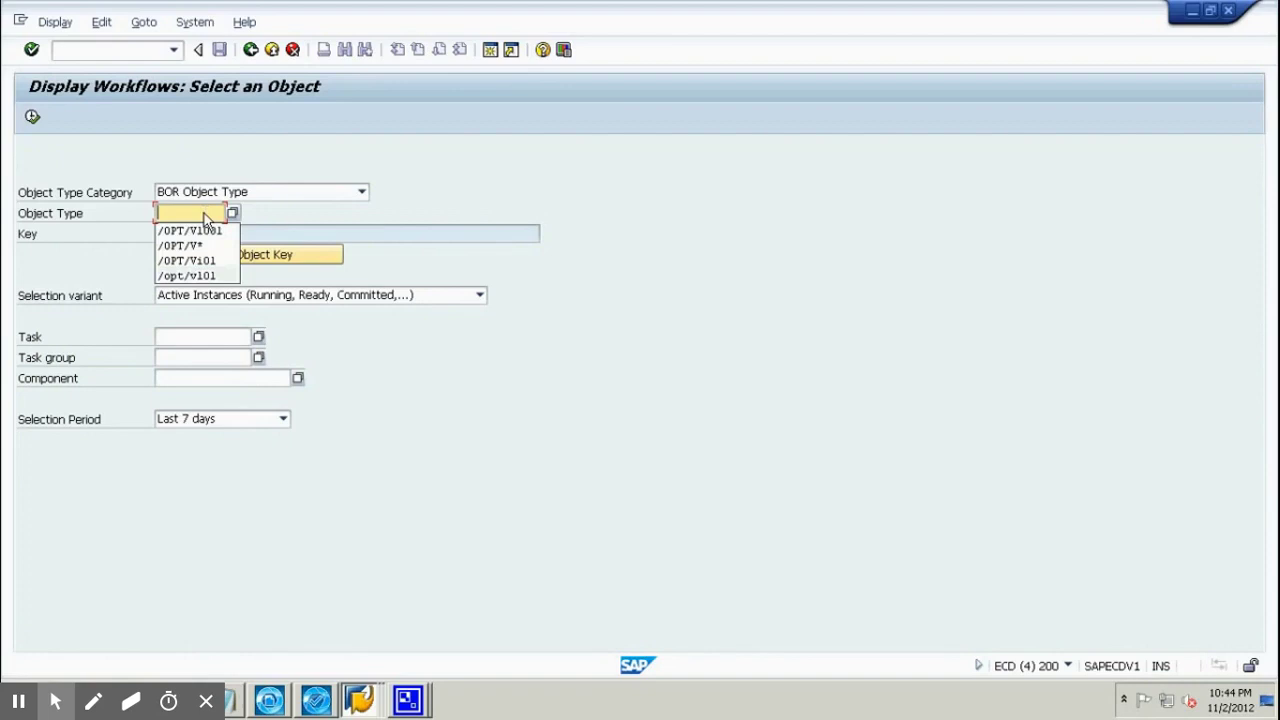
left_click(203, 232)
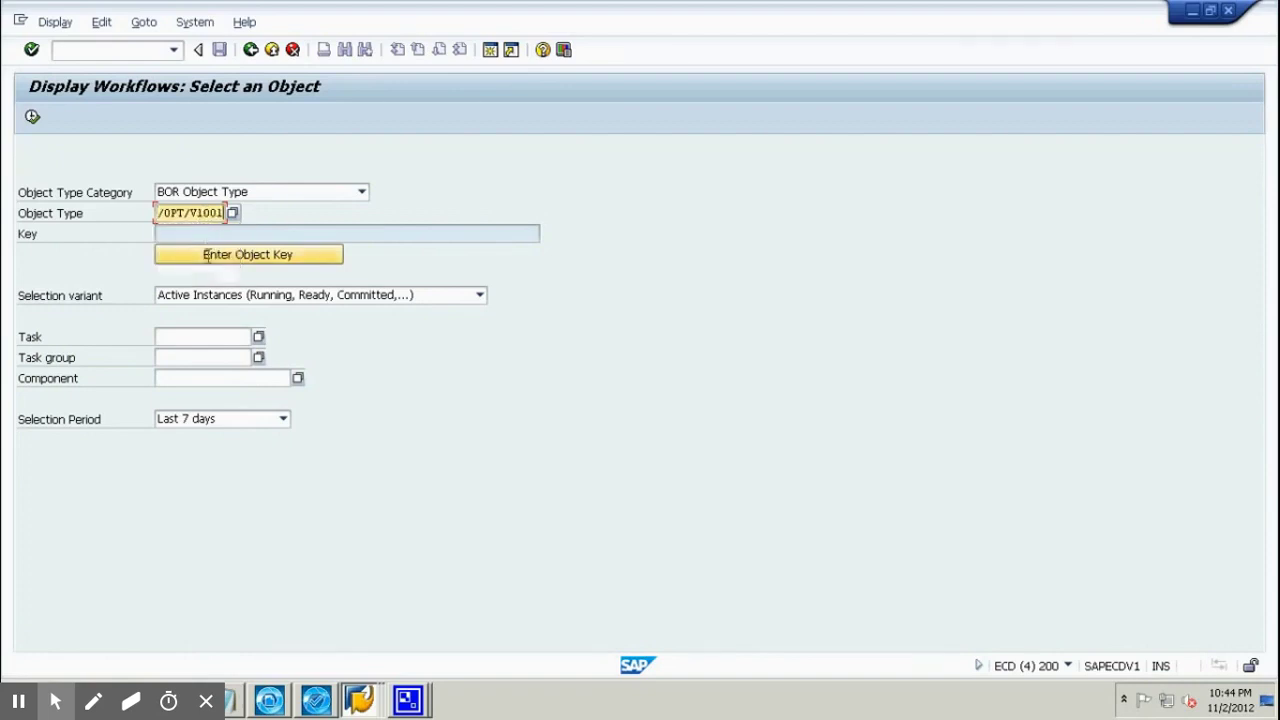
left_click(208, 258)
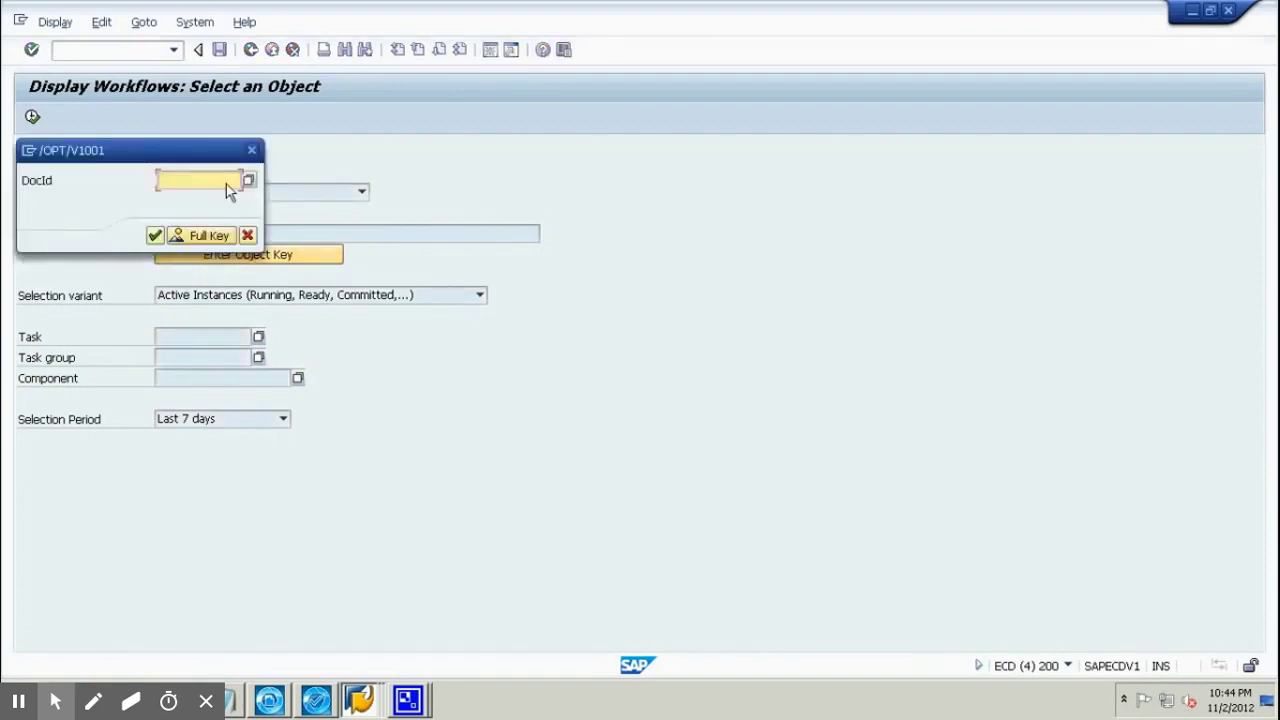
type("119")
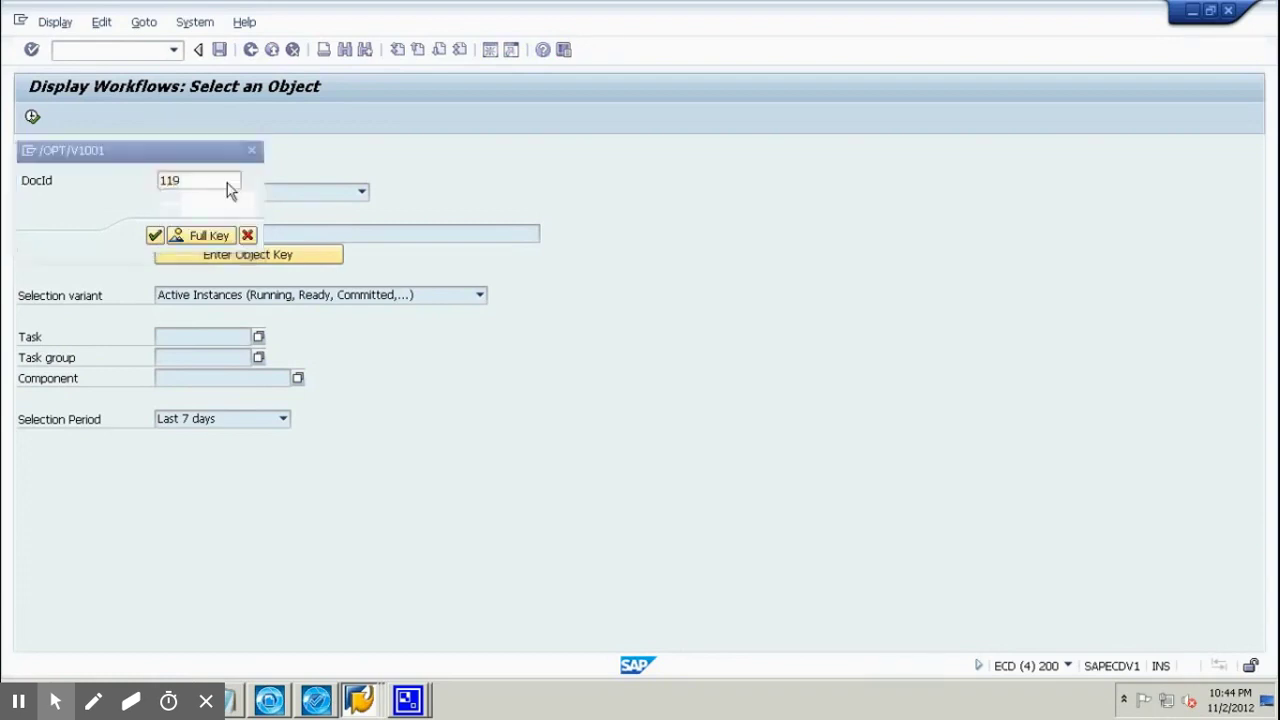
key("Return")
left_click(32, 116)
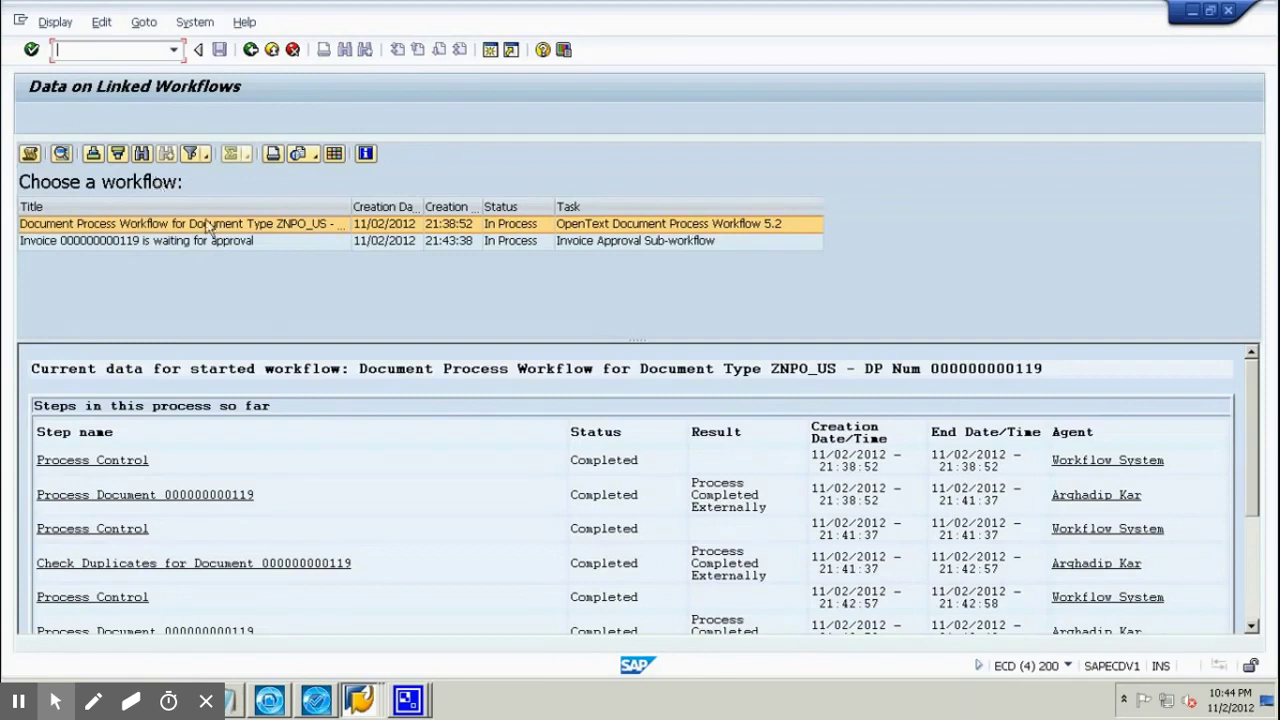
left_click(265, 245)
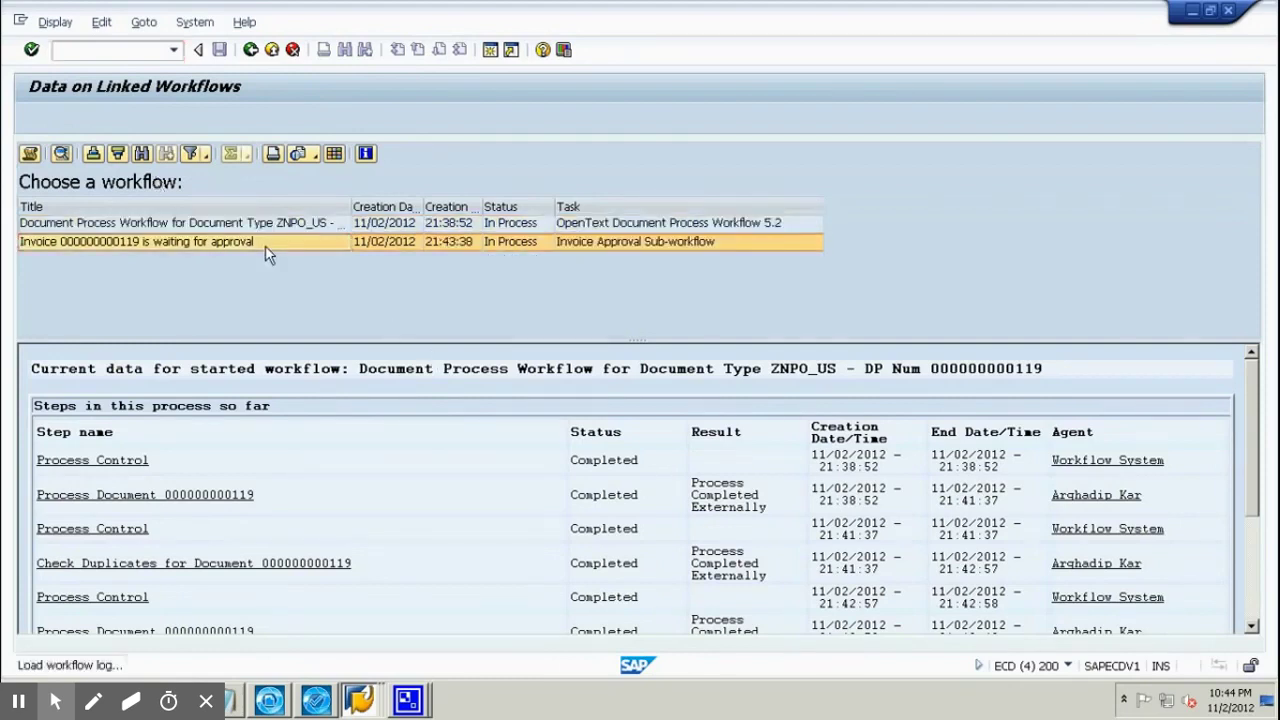
left_click(1112, 489)
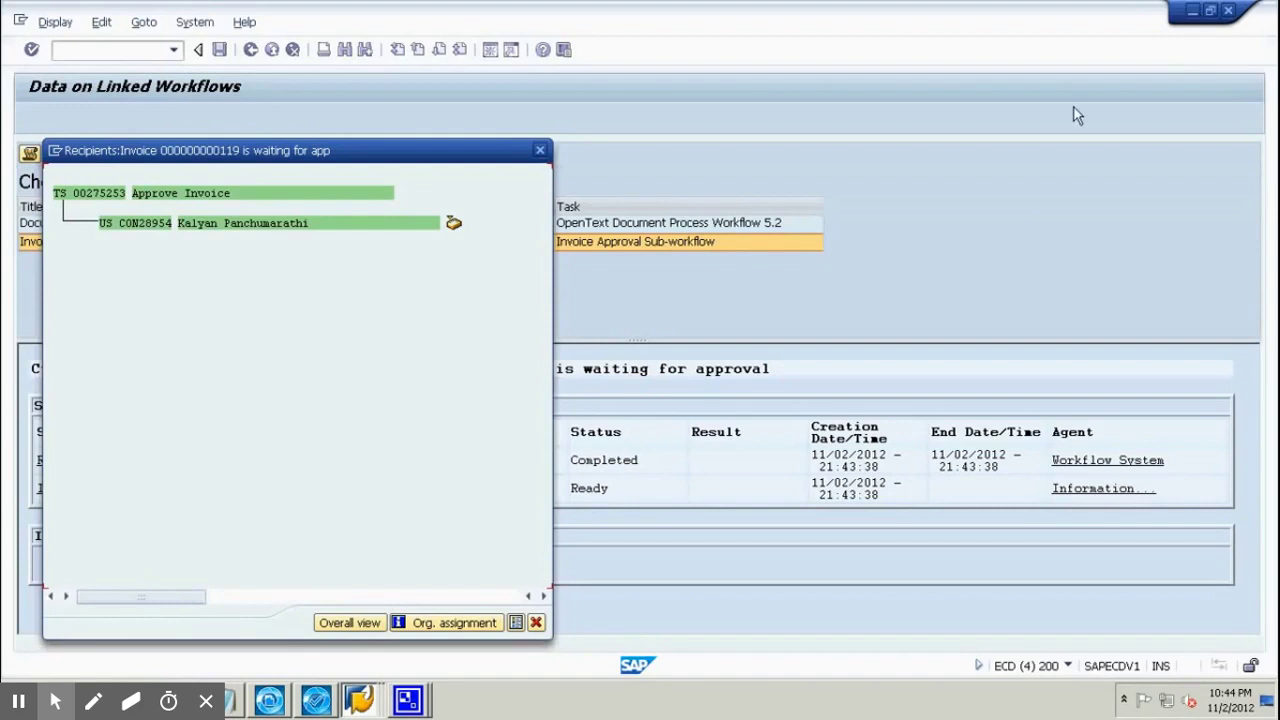
left_click(540, 150)
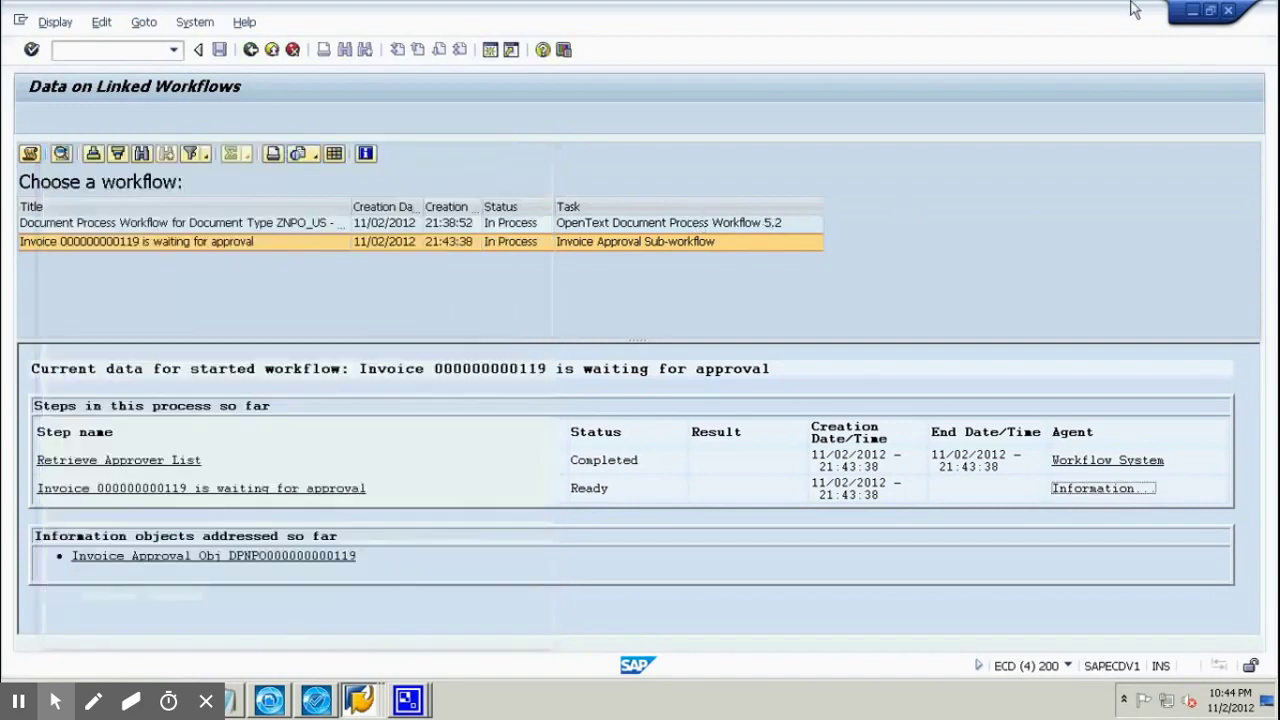
left_click(1192, 12)
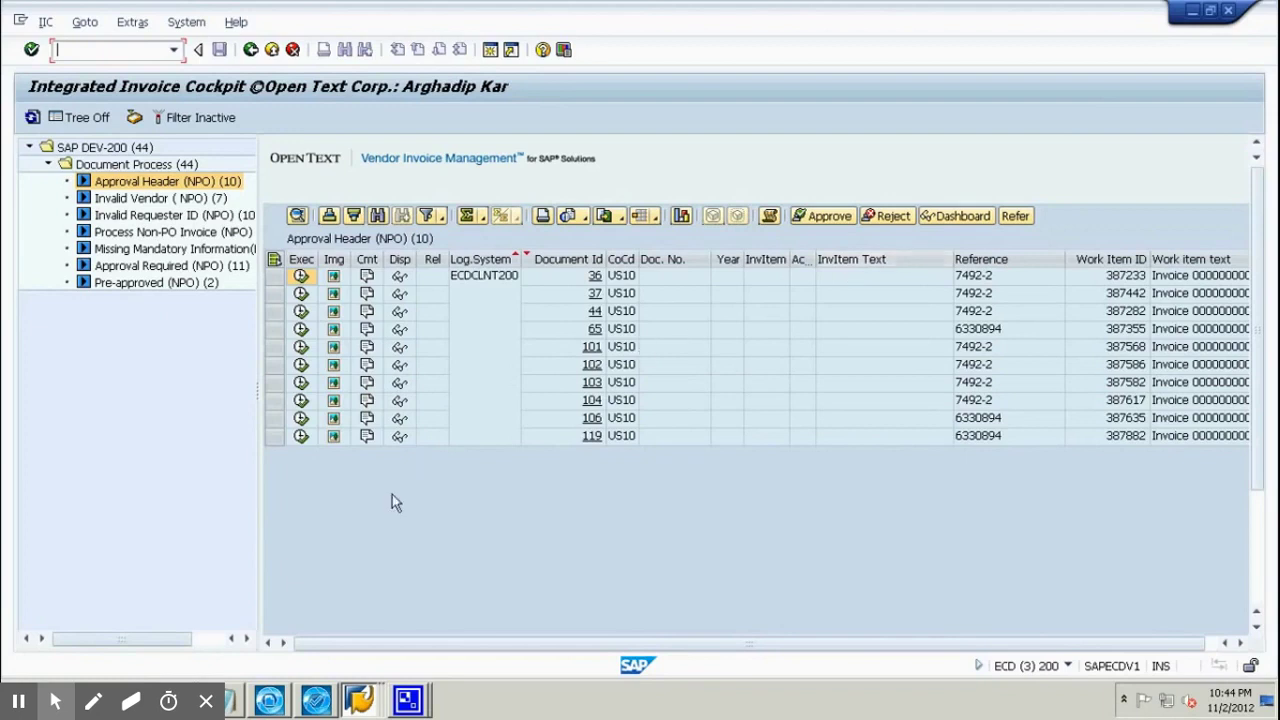
Step: Open document 119's approval screen and request another coder for the accounting information
left_click(300, 436)
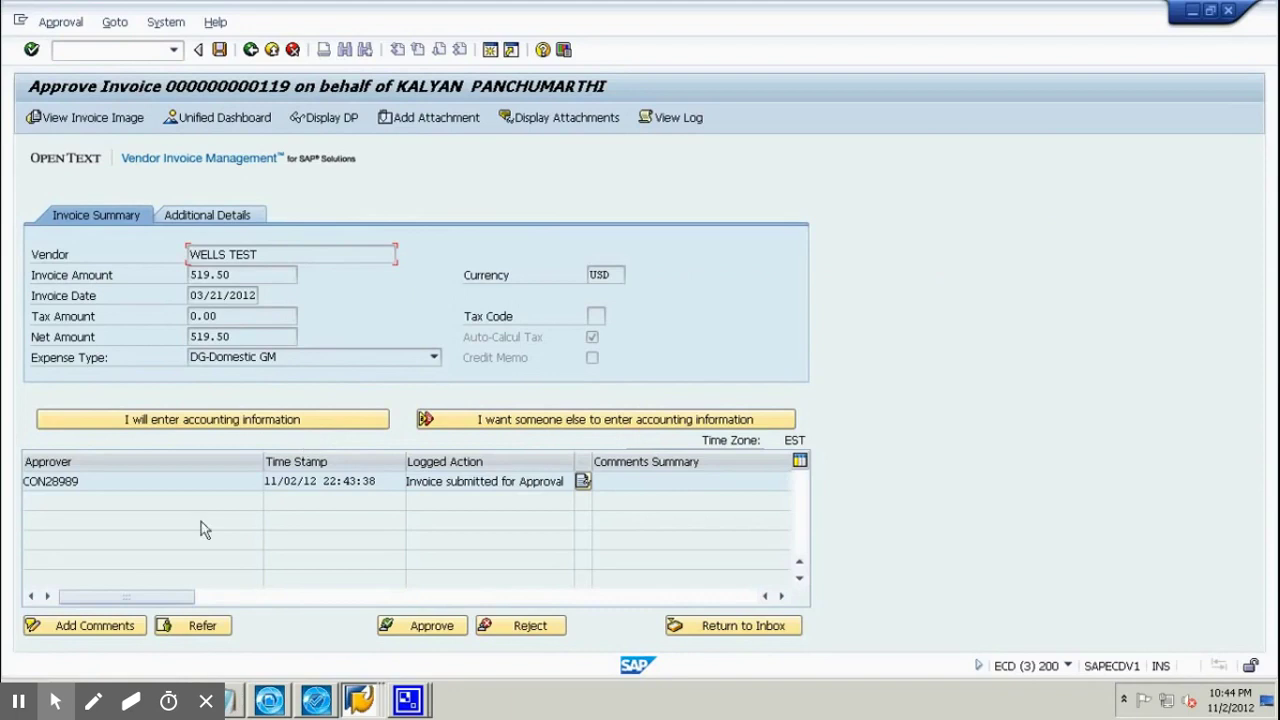
left_click(275, 425)
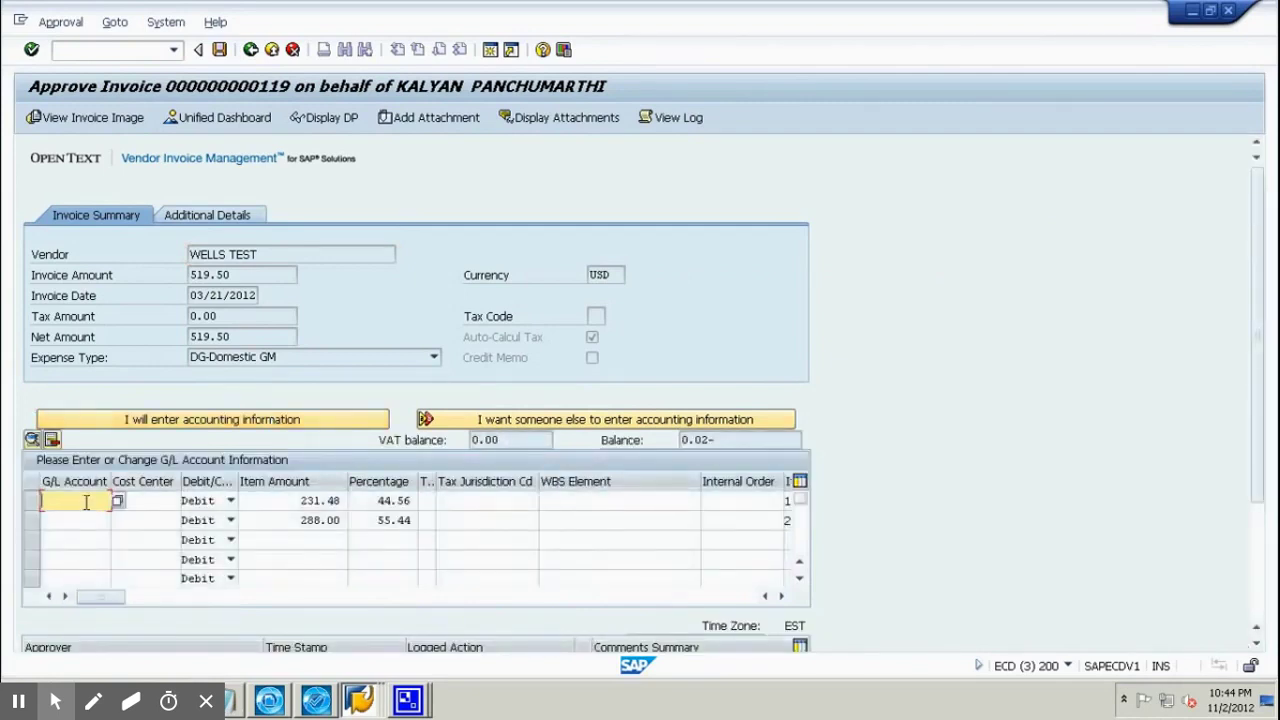
left_click(500, 424)
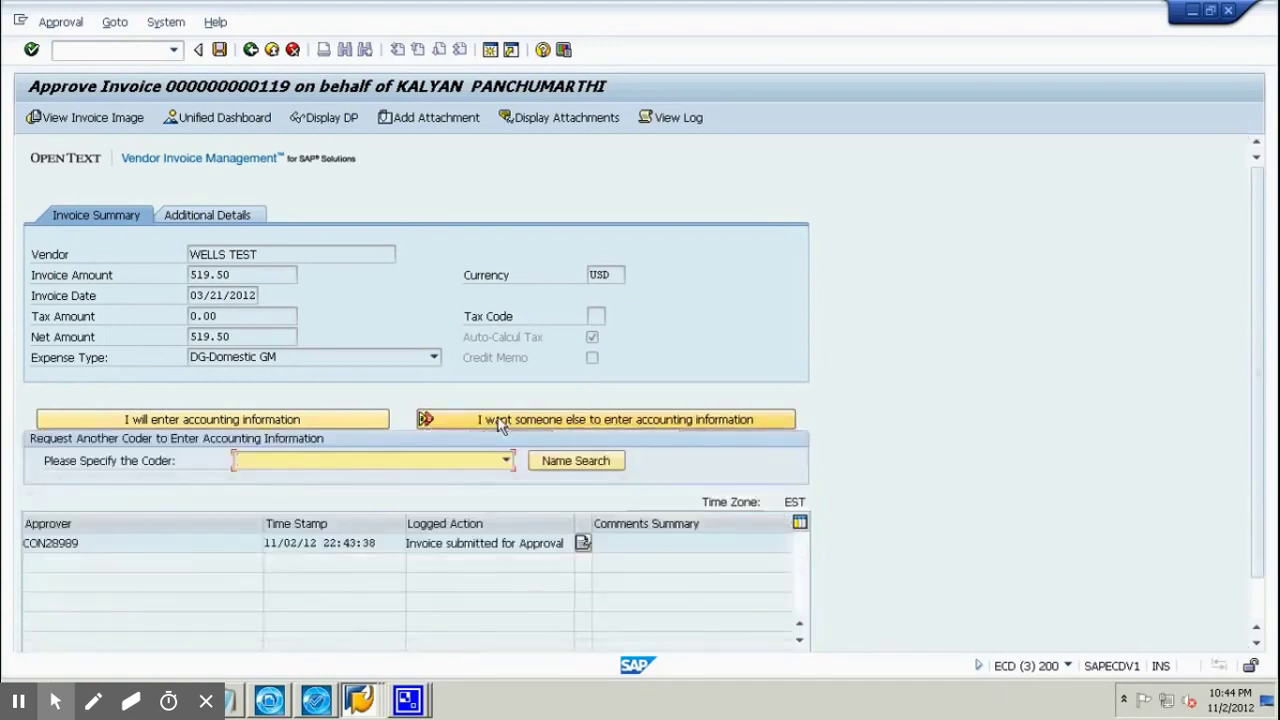
Step: Find users with last name 'test', choose APPR2 as coder, and save
left_click(365, 466)
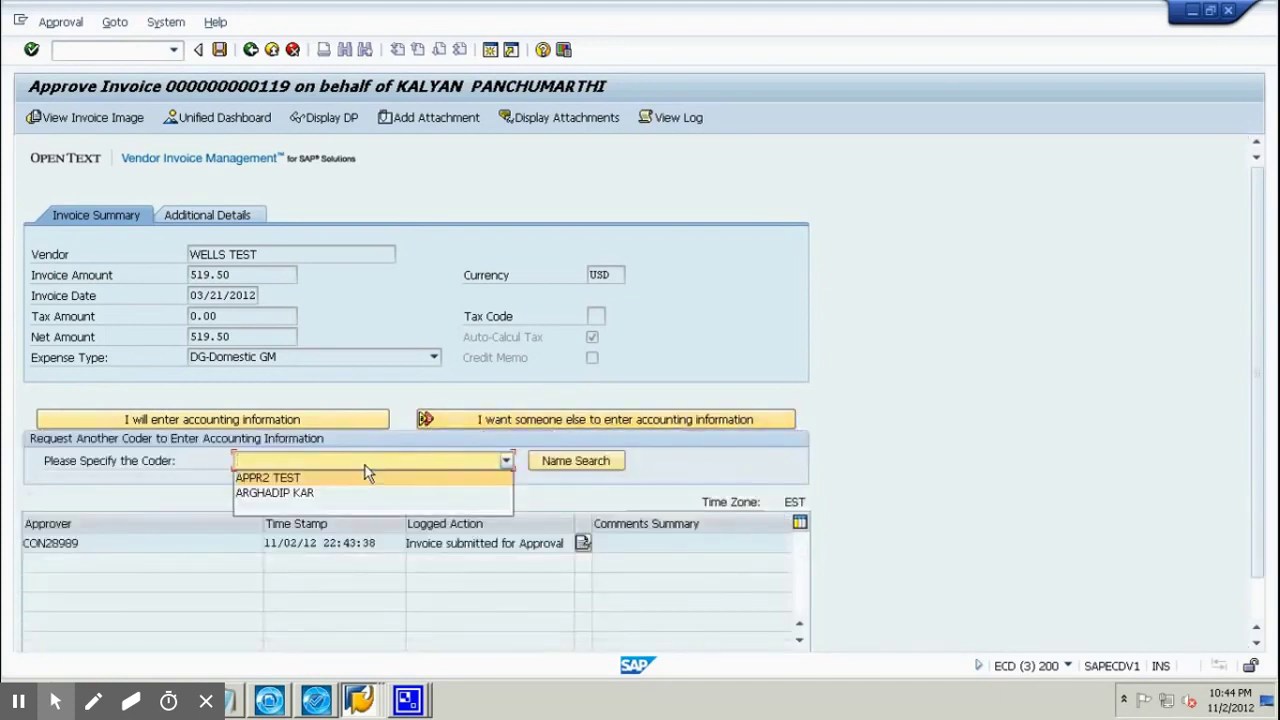
left_click(565, 471)
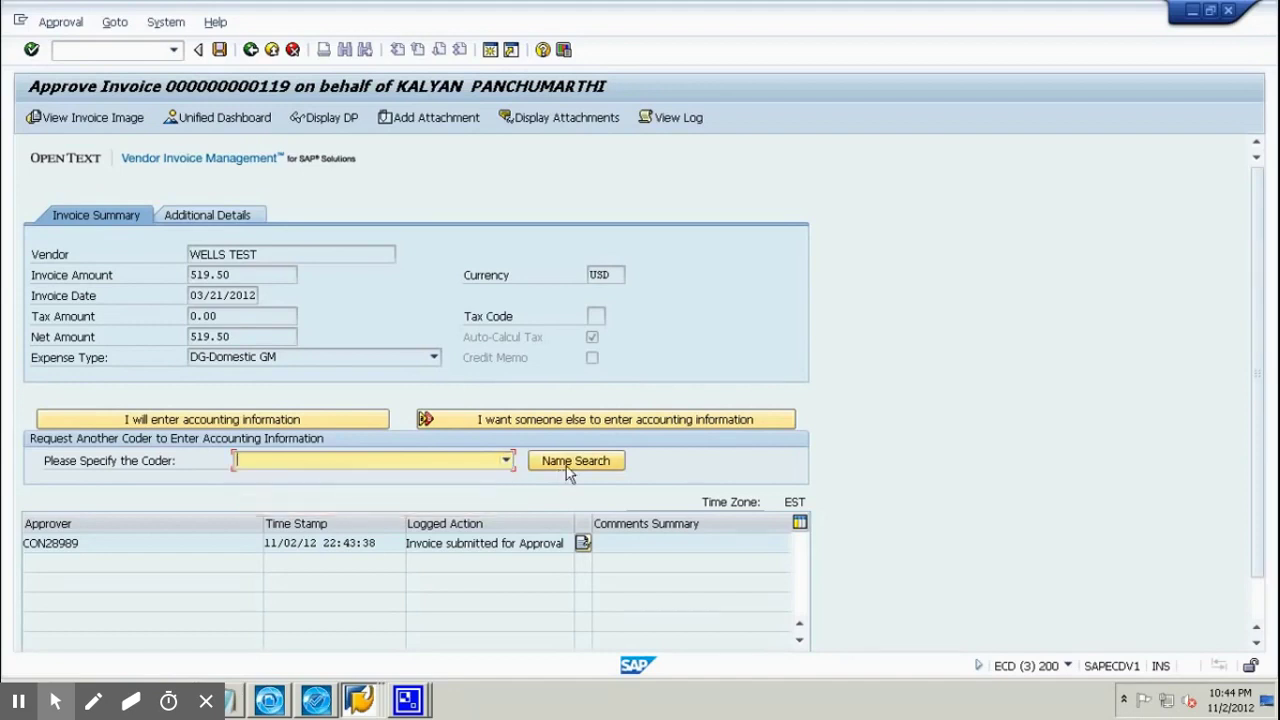
left_click(566, 462)
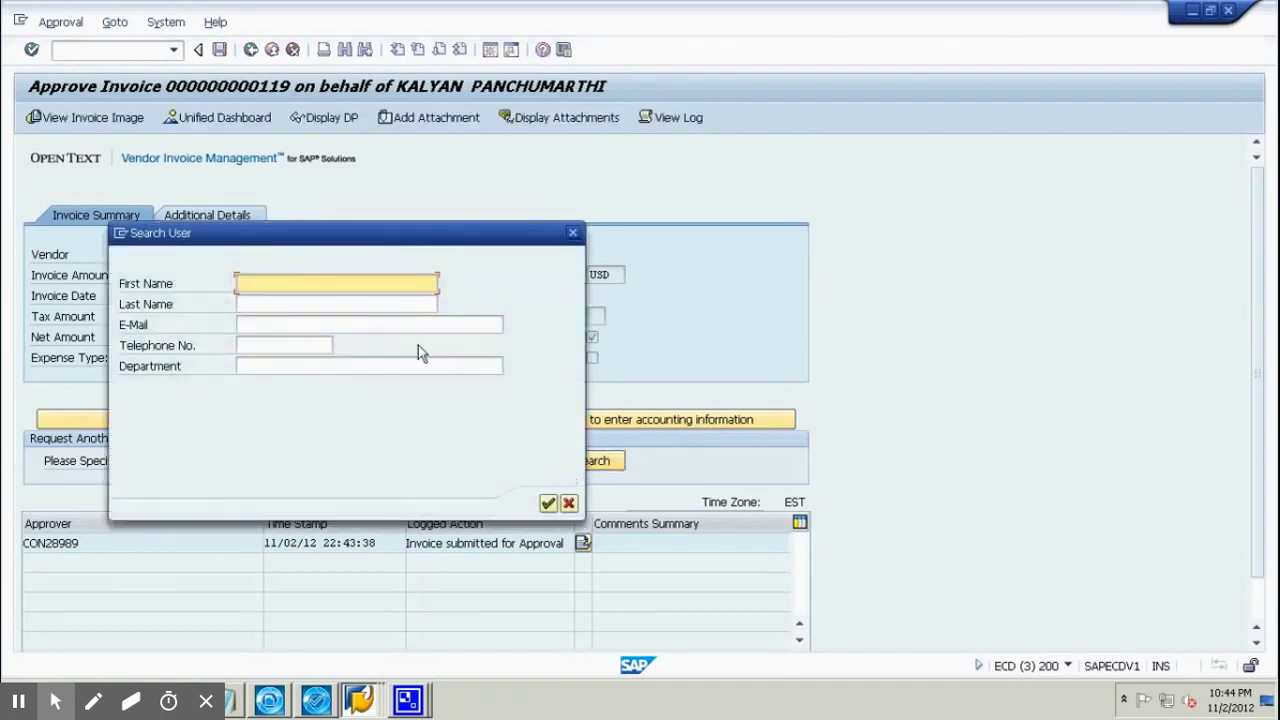
left_click(318, 304)
type("test")
key("Return")
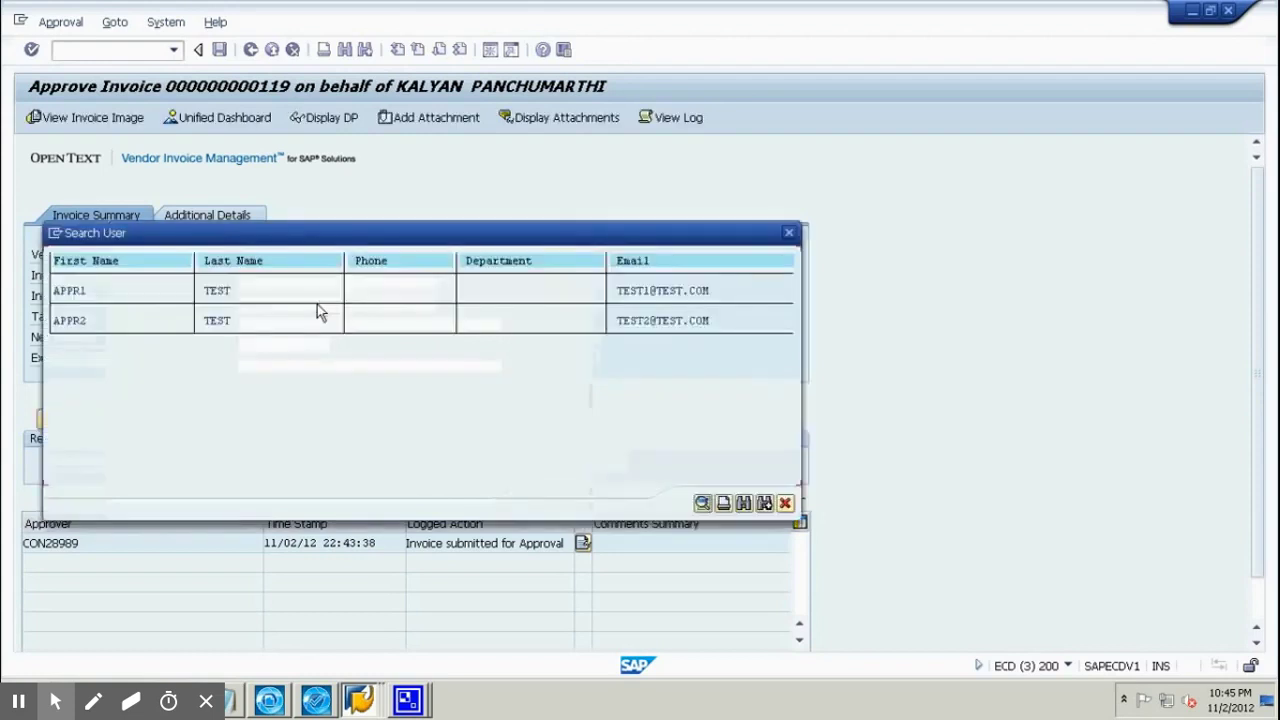
double_click(104, 322)
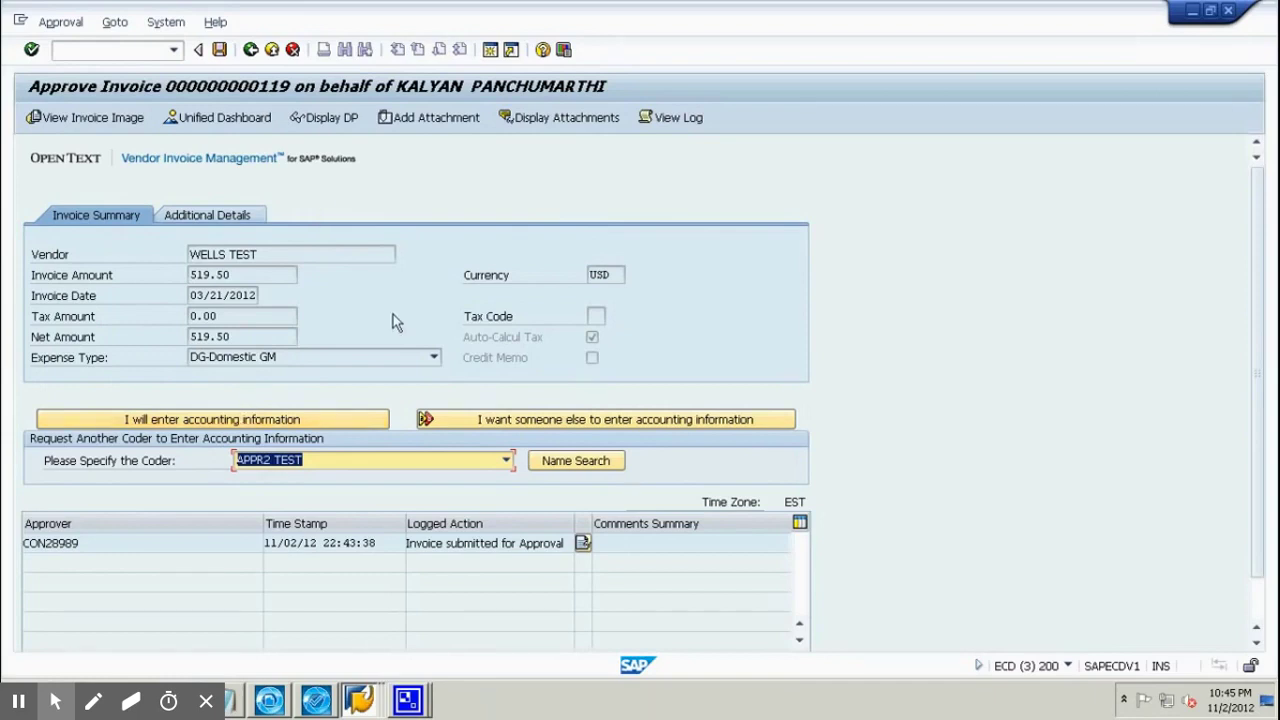
left_click(219, 50)
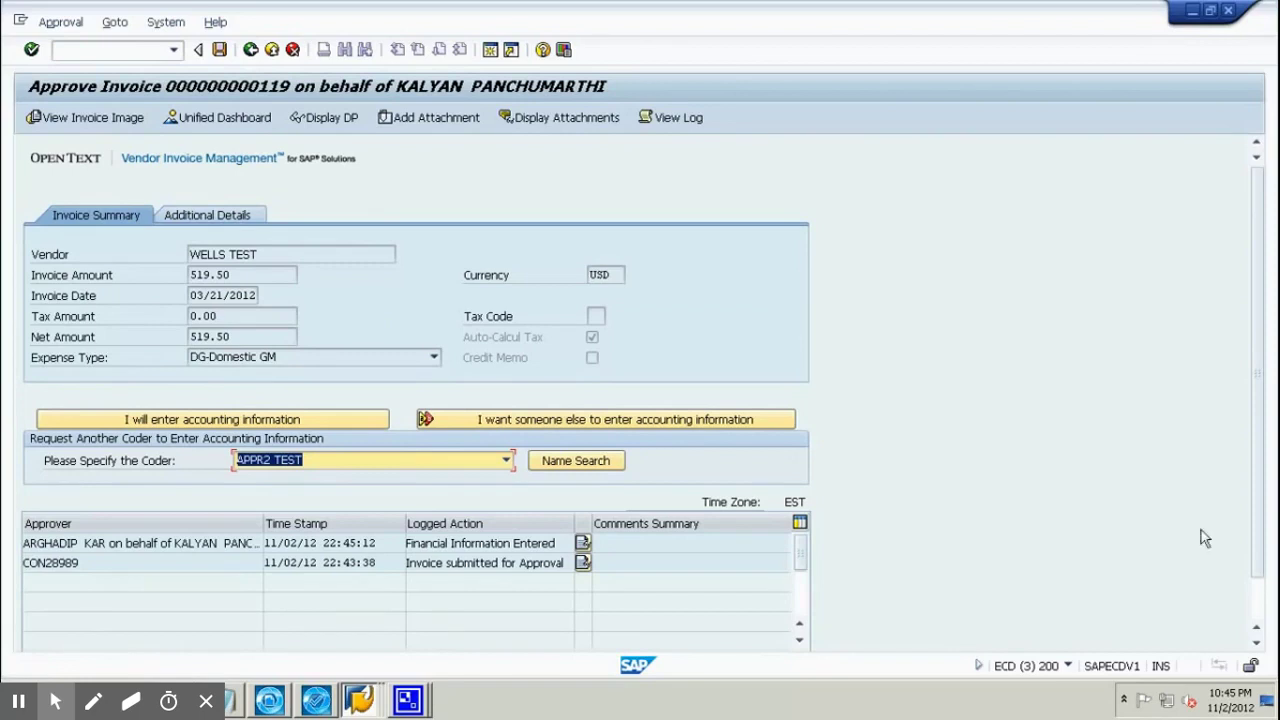
Step: Approve invoice 119 with the coder comment 'Please do the coding'
scroll(1268, 612, "down", 1)
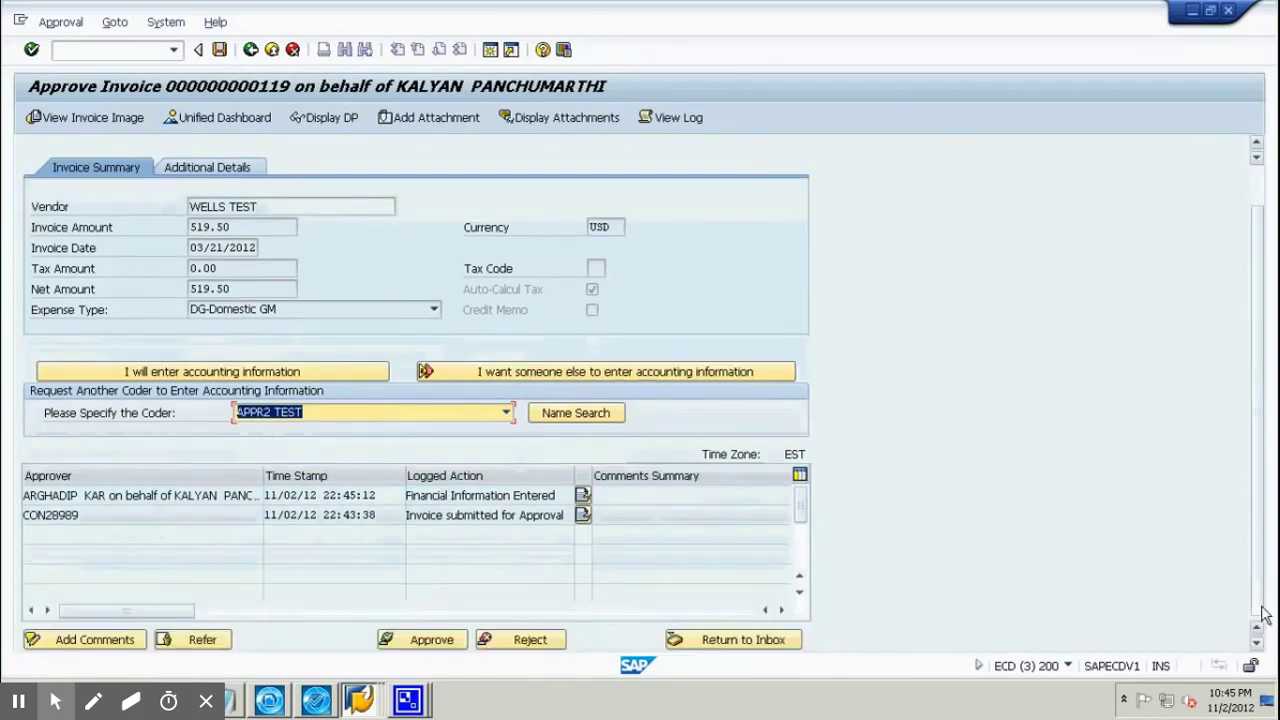
left_click(428, 640)
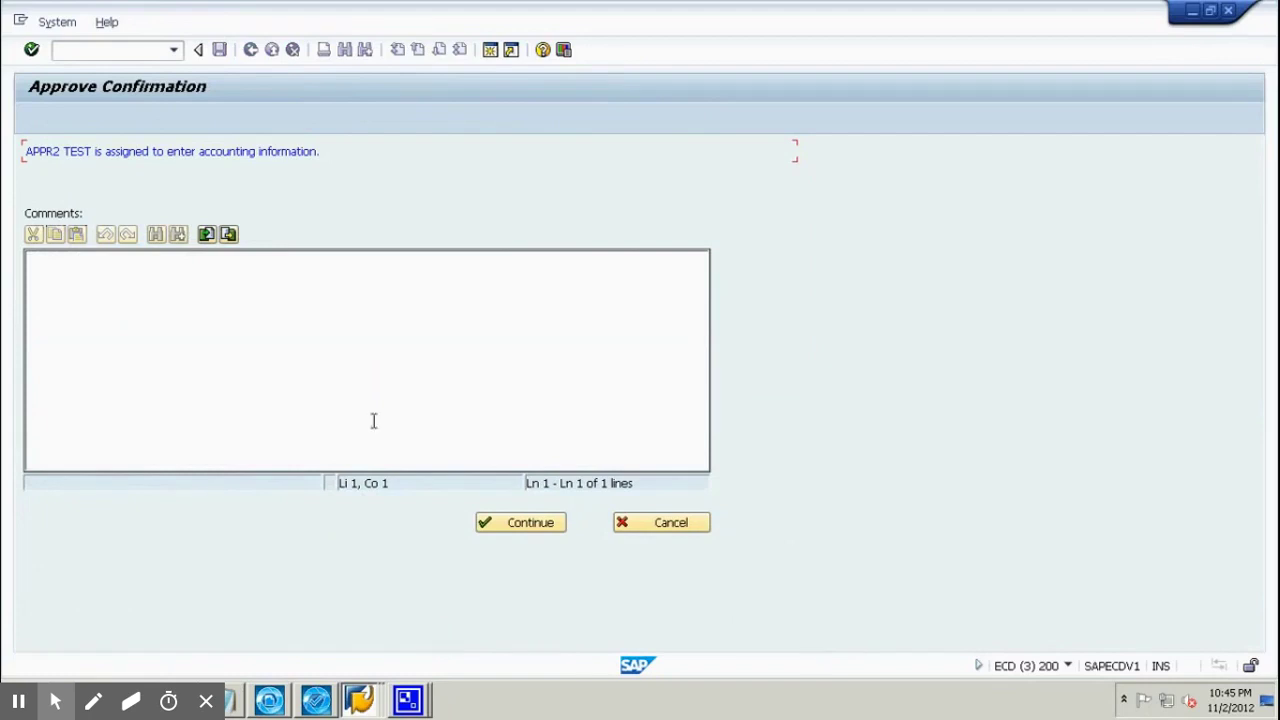
left_click(378, 353)
type("Please")
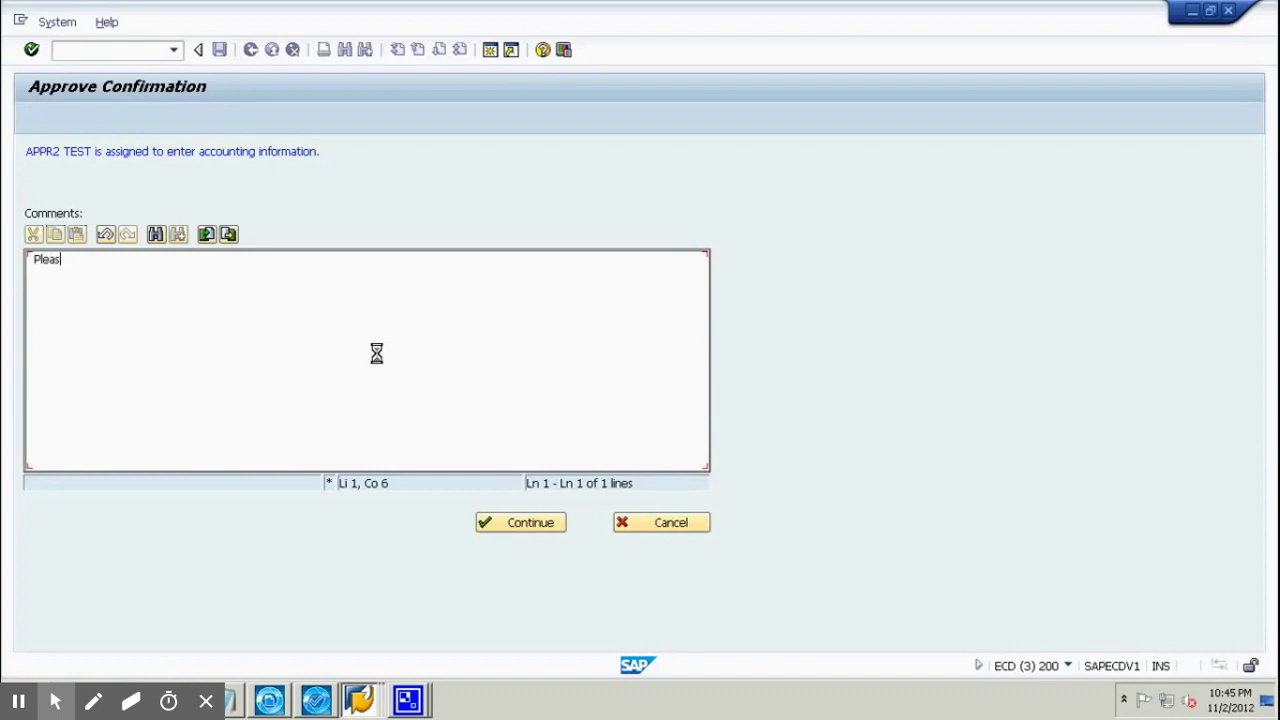
type("o the coding")
left_click(520, 522)
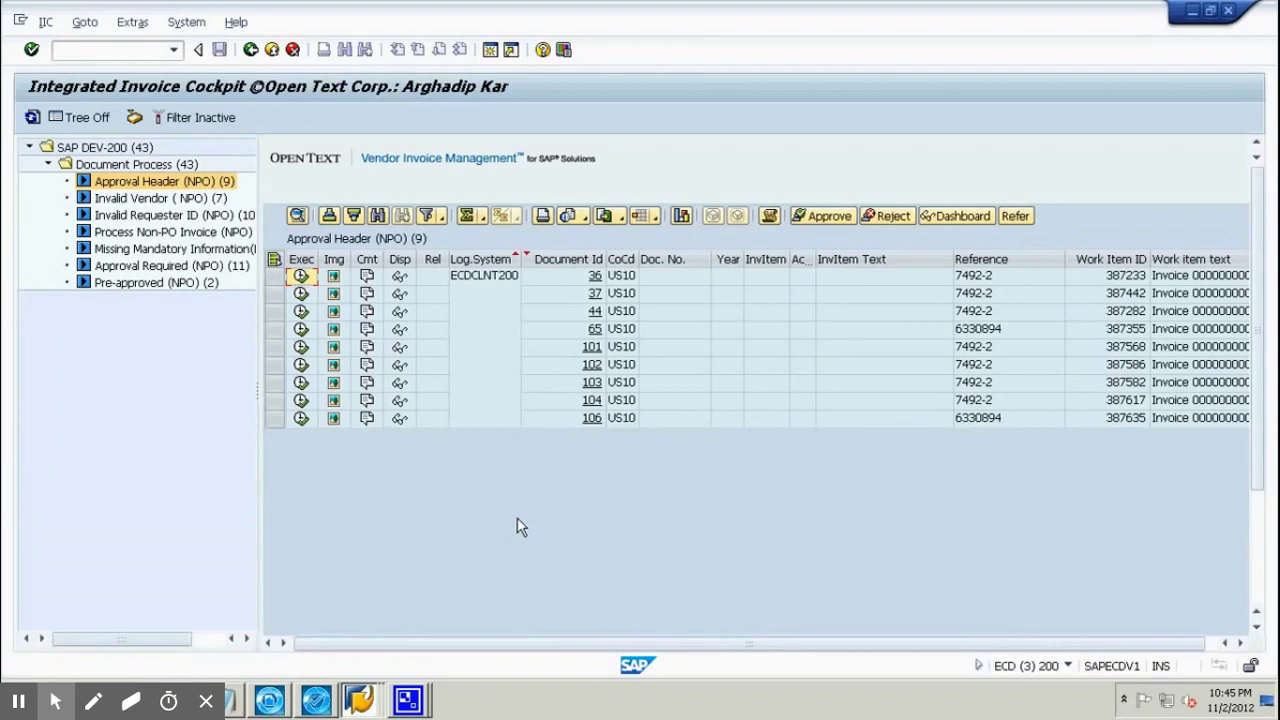
Step: Open the SAPECDV1 logon screen from SAP Logon and set client 200
left_click(359, 700)
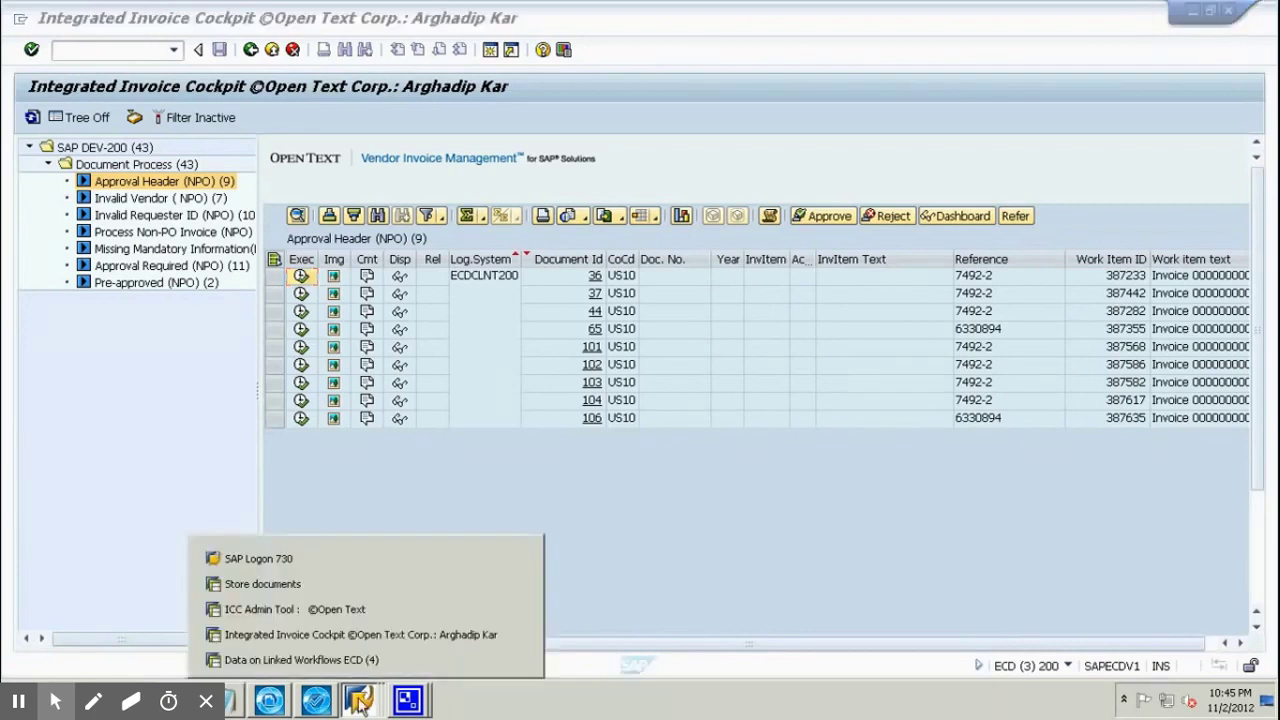
left_click(285, 560)
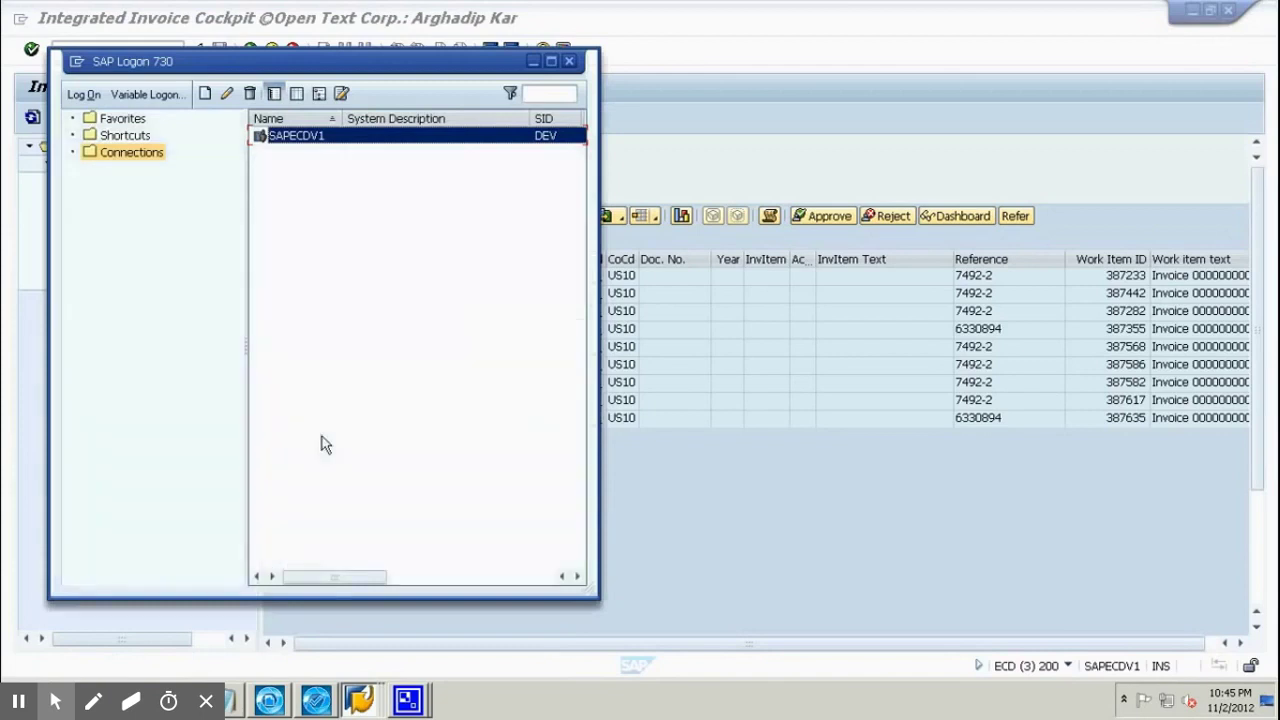
double_click(336, 140)
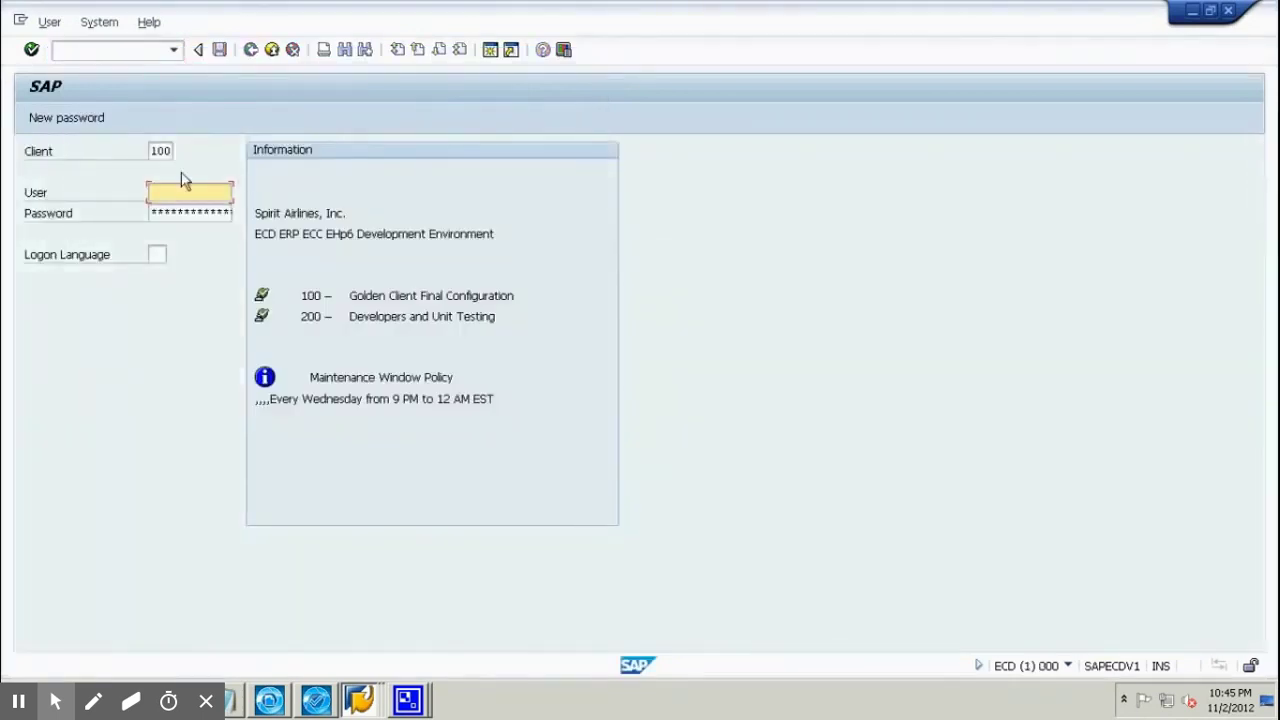
left_click(160, 150)
type("200")
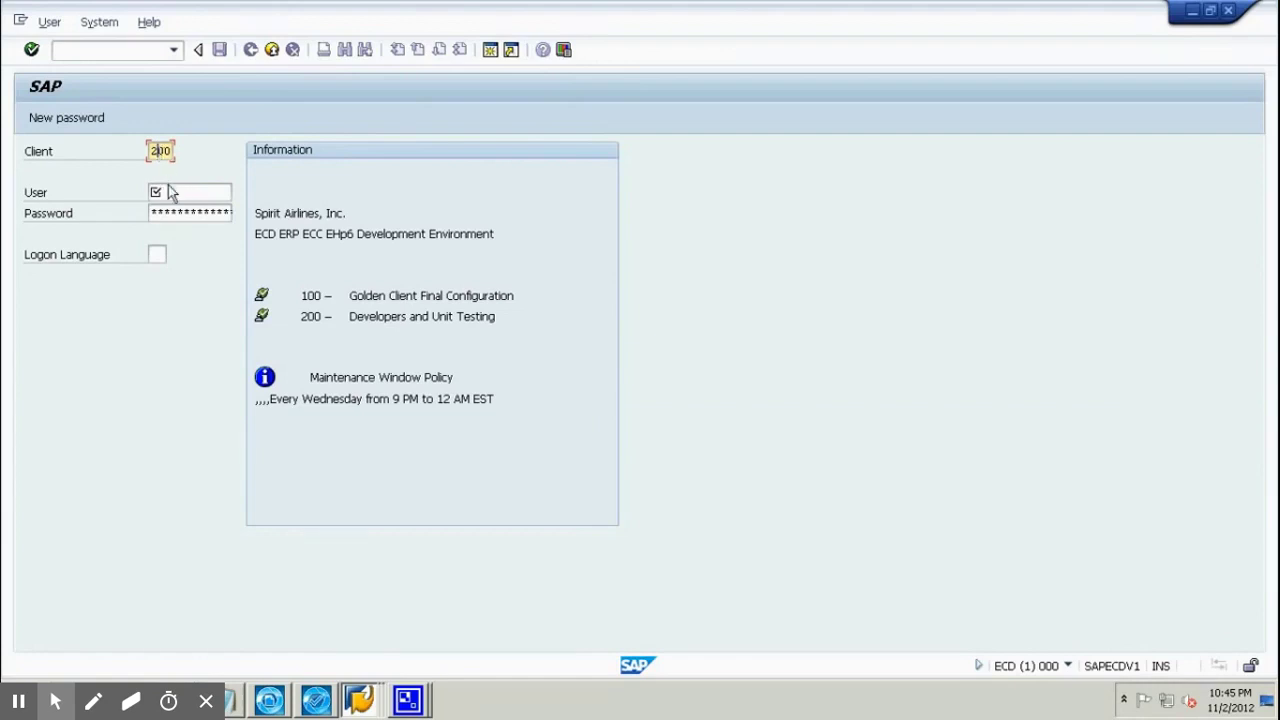
Step: Choose the second test user from history, enter the password, and log on
left_click(169, 190)
left_click(169, 190)
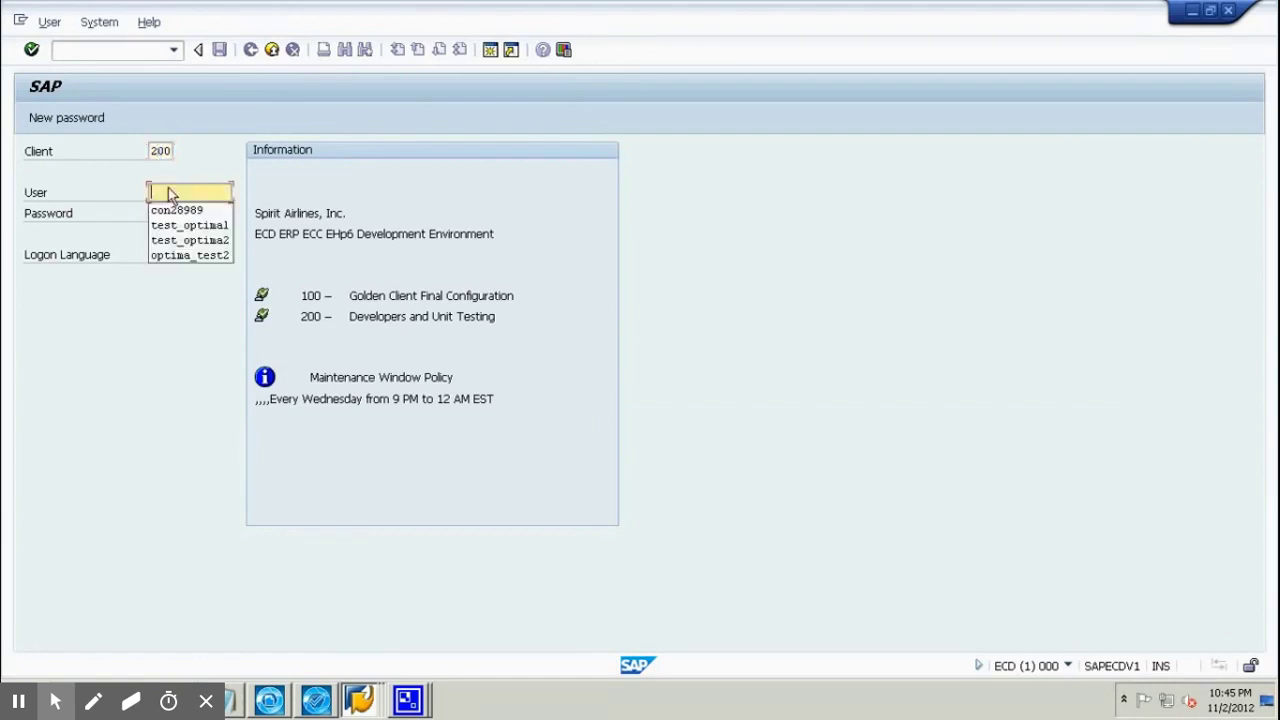
left_click(204, 241)
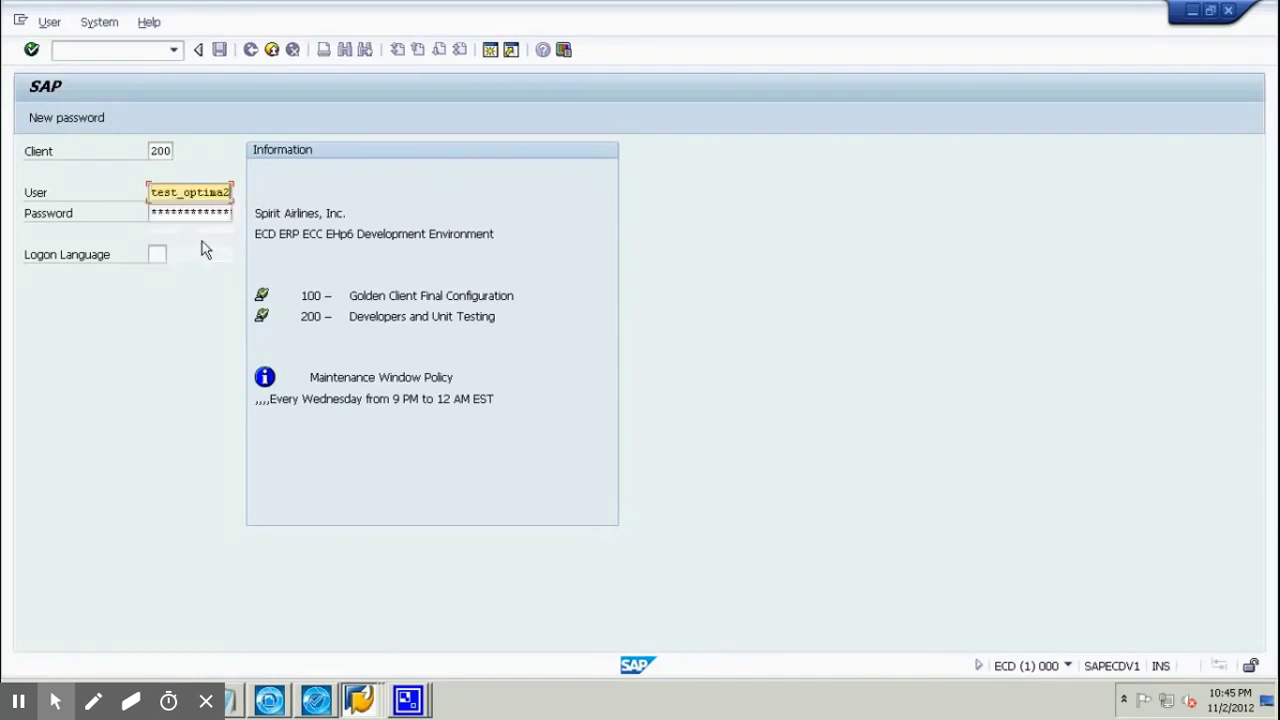
left_click(213, 212)
type("******")
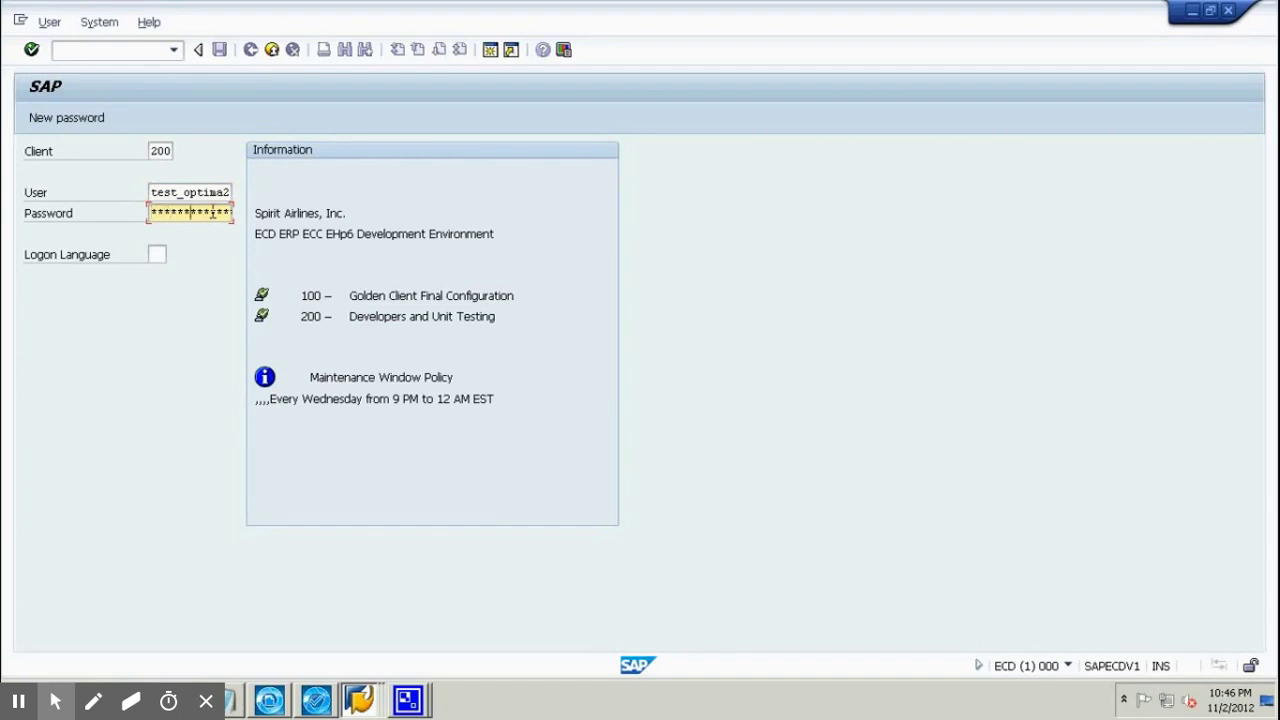
key("Return")
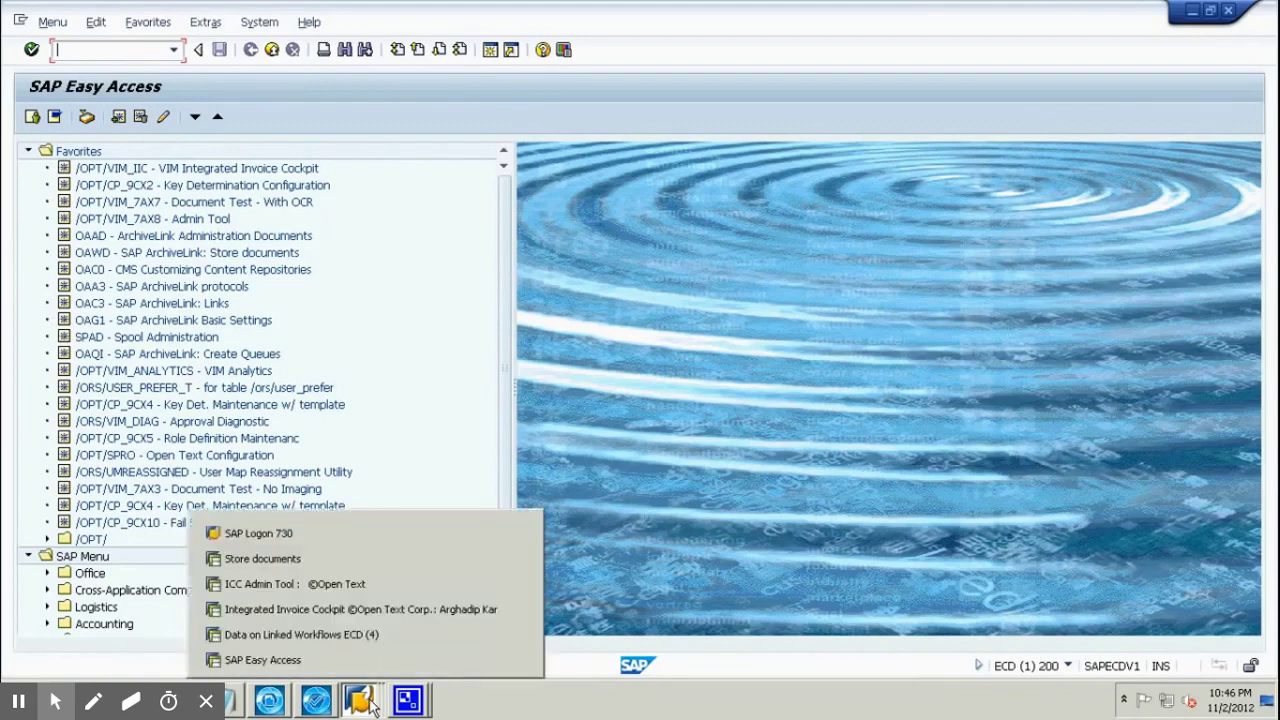
left_click(370, 705)
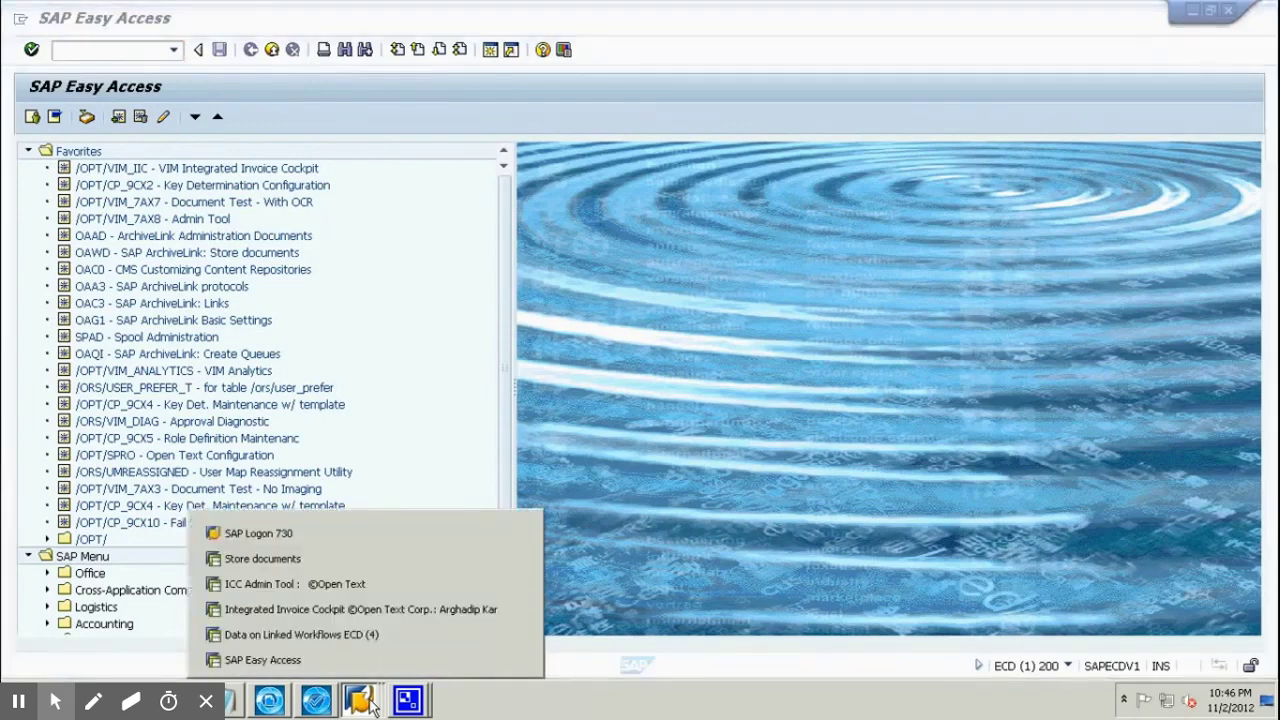
left_click(382, 638)
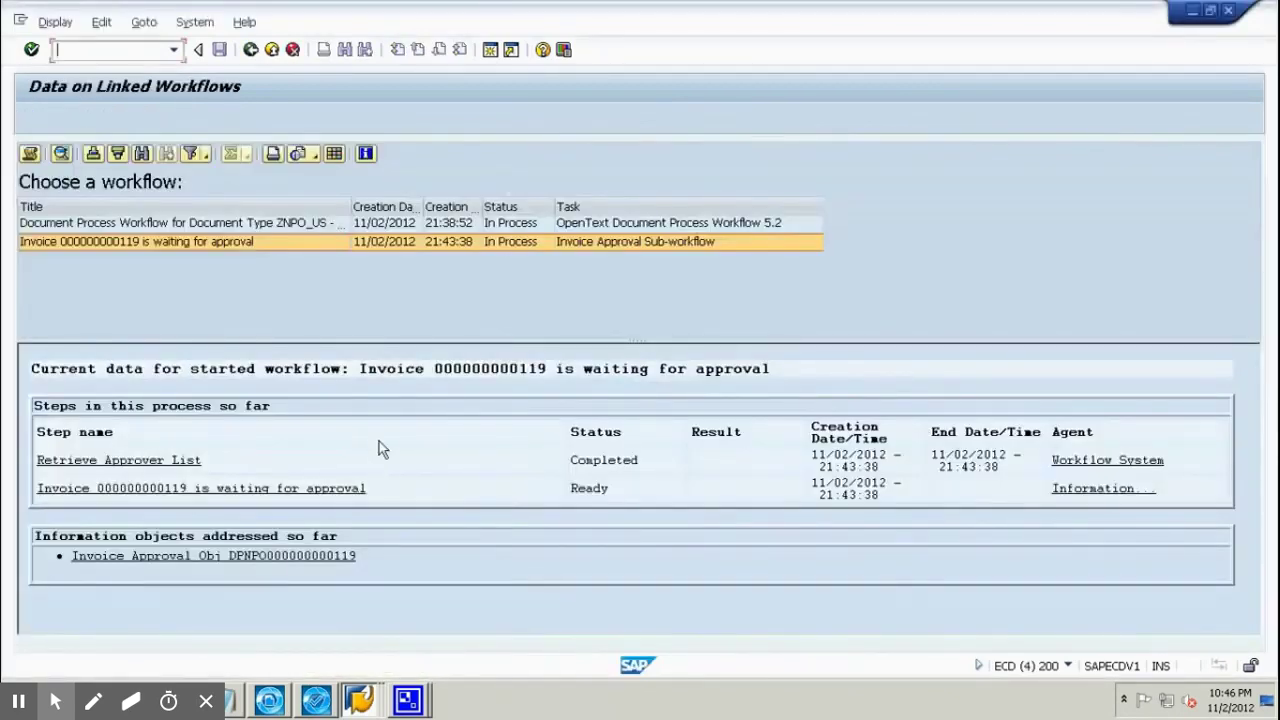
left_click(175, 50)
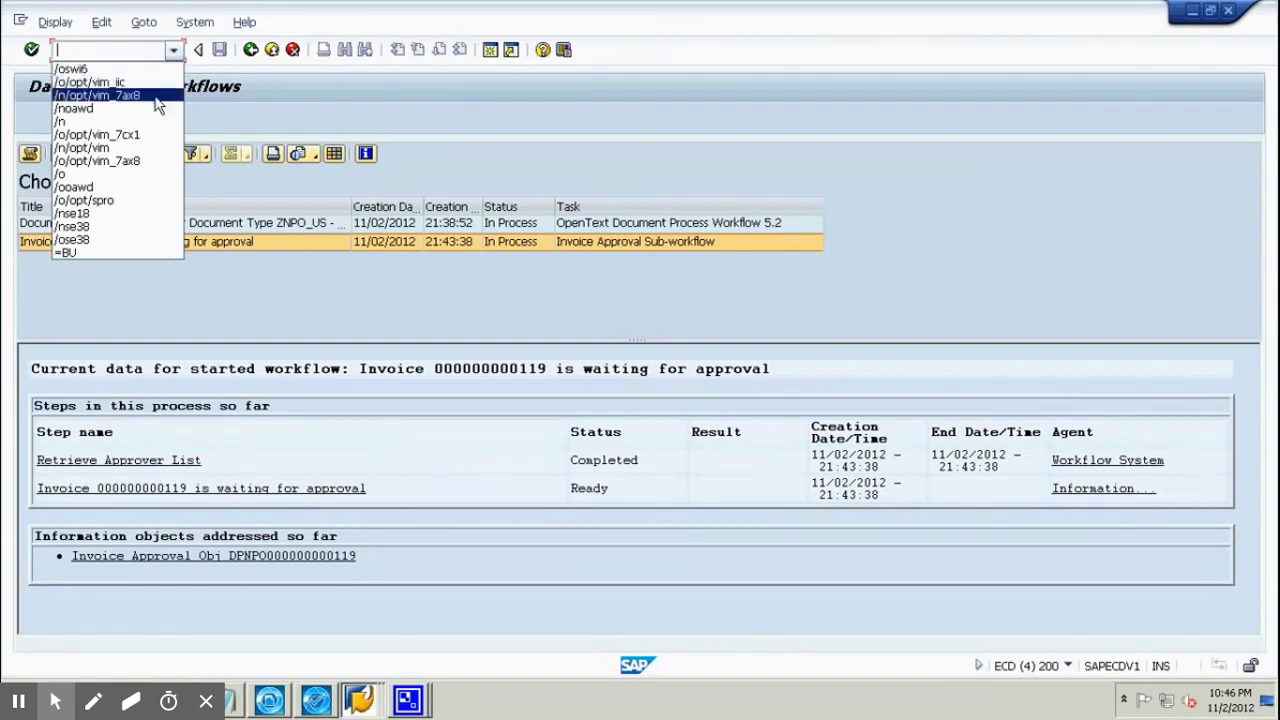
left_click(230, 105)
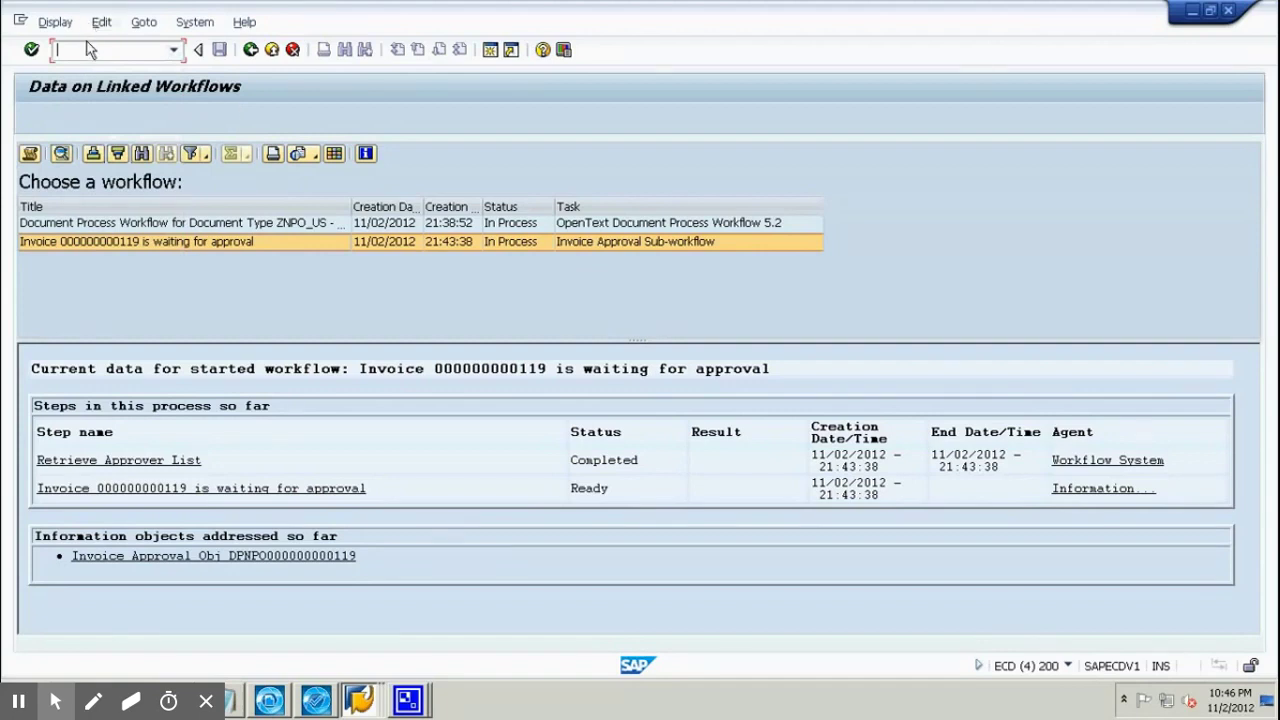
type("/n")
key("Return")
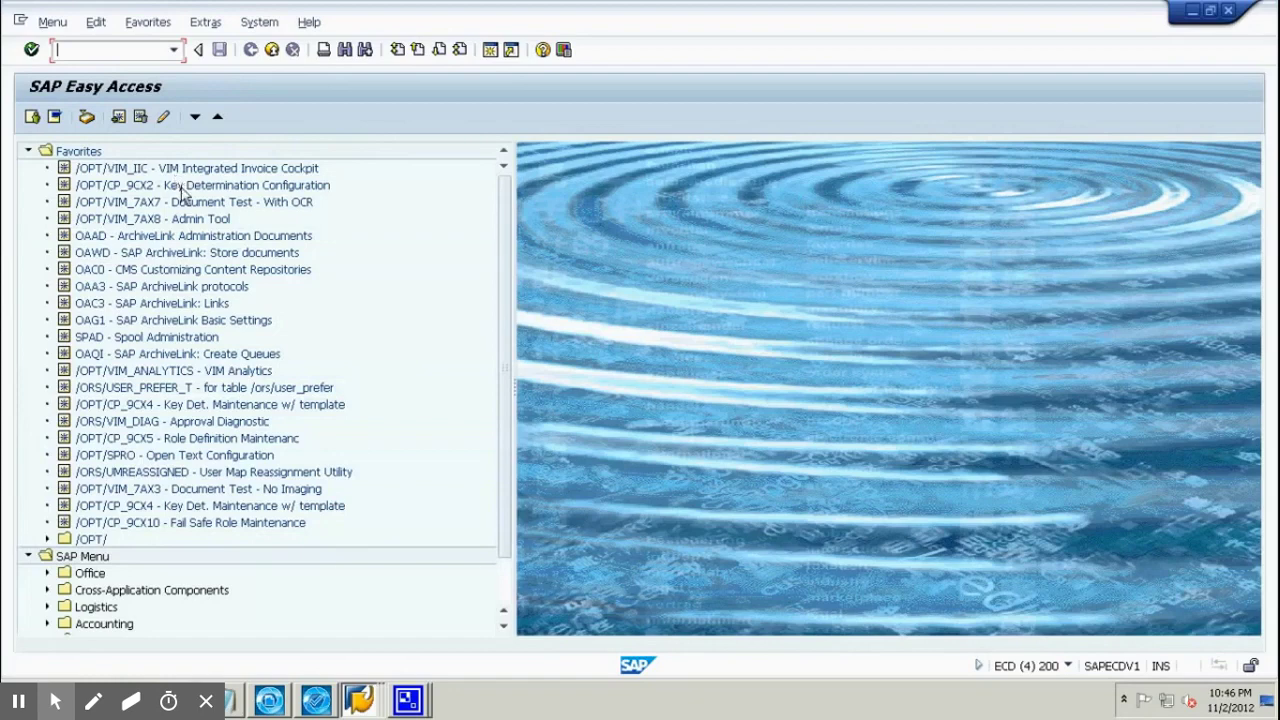
Step: Launch /OPT/VIM_ANALYTICS from favorites and enter Document Processing Number 119
double_click(228, 371)
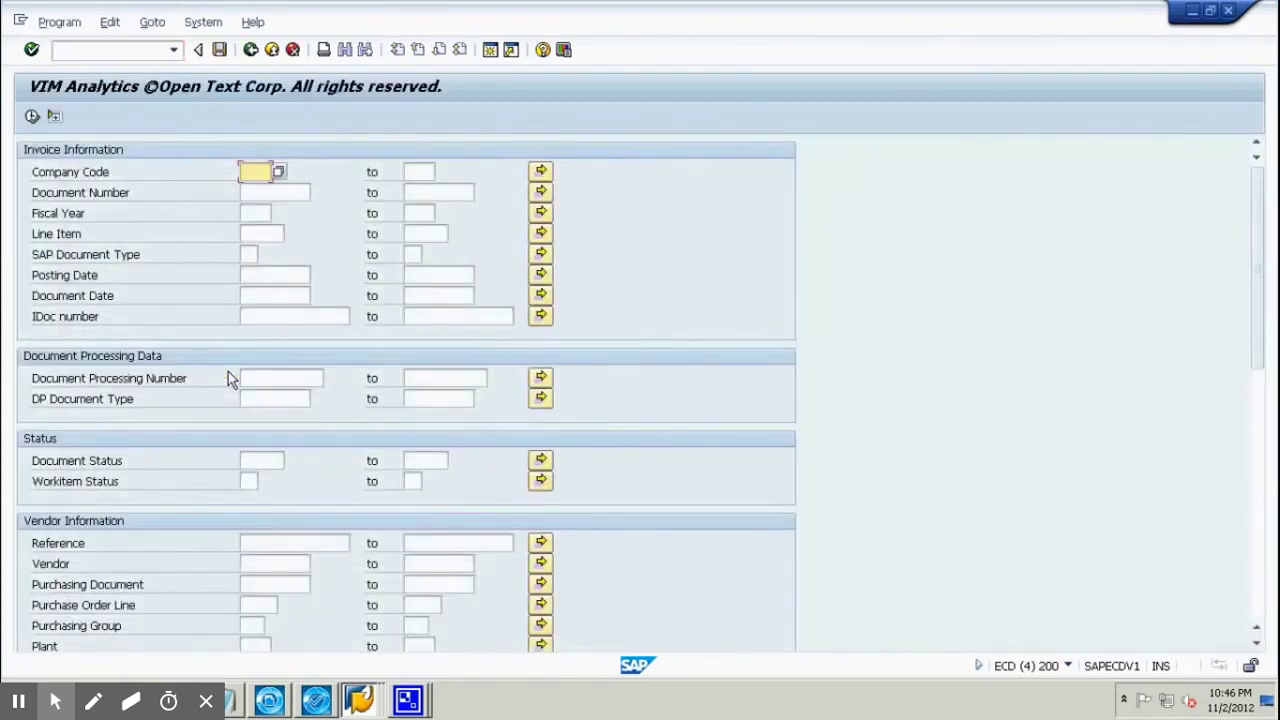
left_click(262, 380)
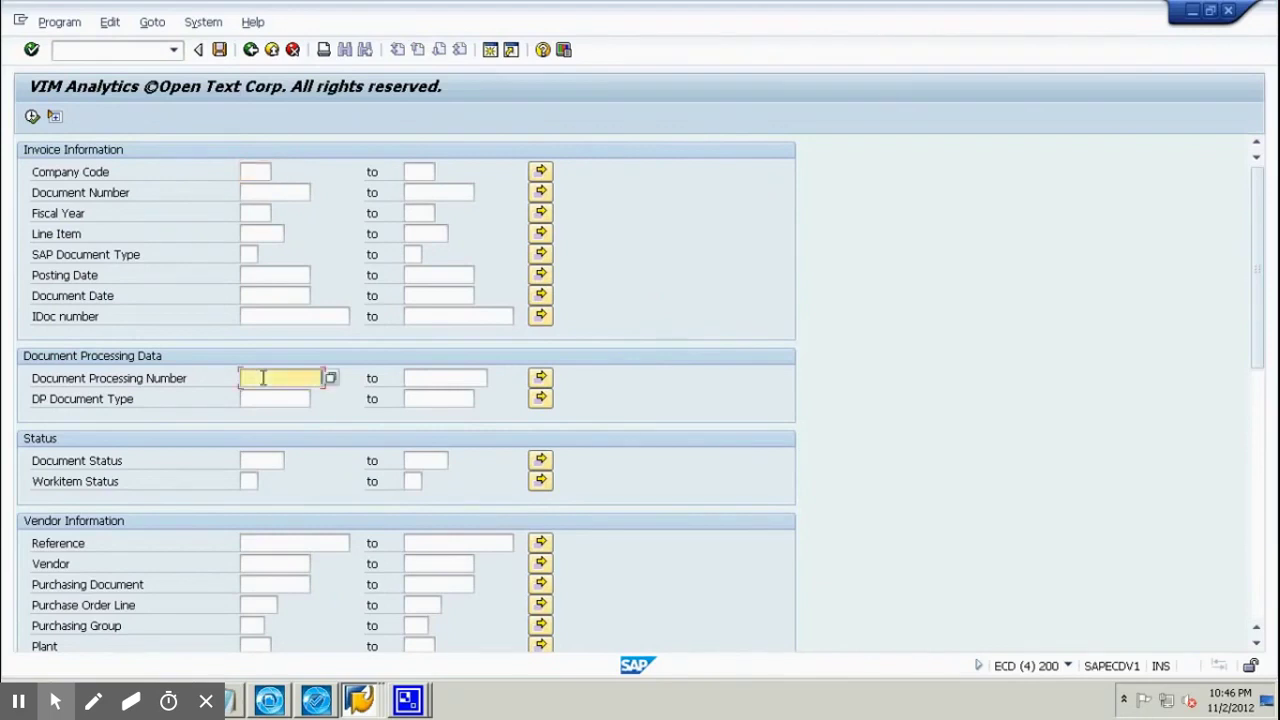
type("119")
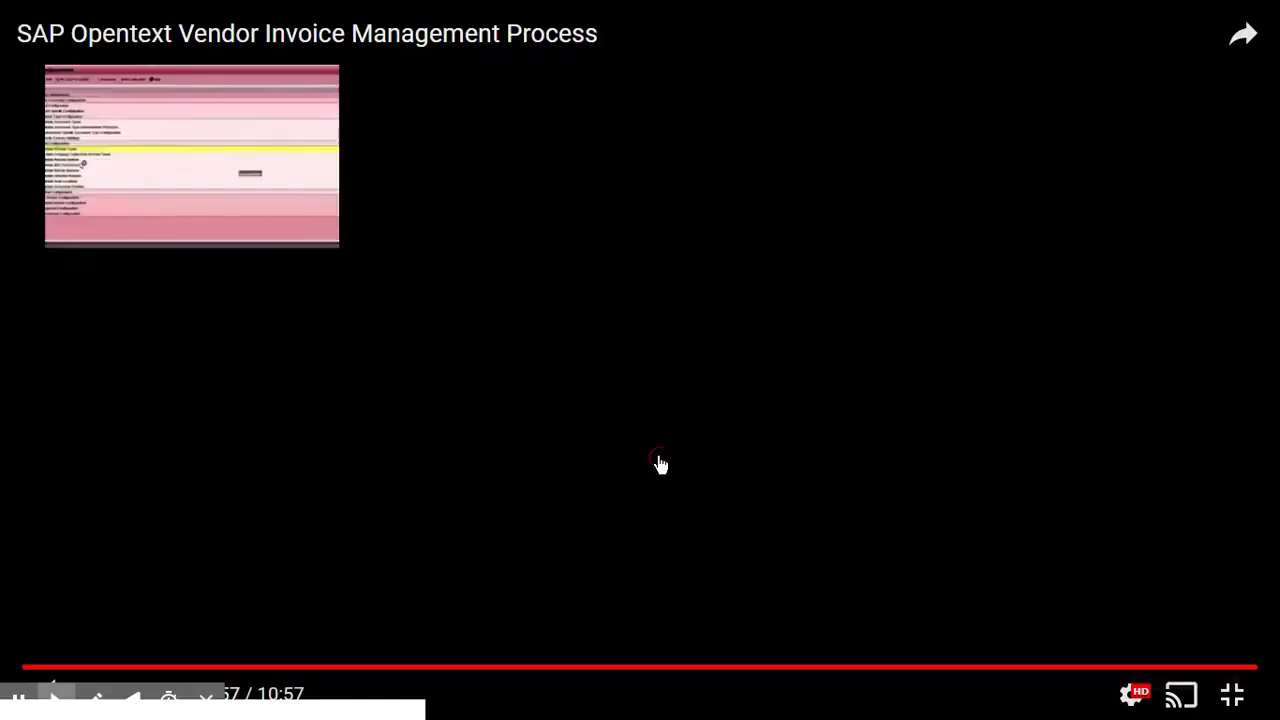
Step: Cancel Up Next autoplay after the 'SAP Opentext Vendor Invoice Management Process' video and exit fullscreen
left_click(660, 458)
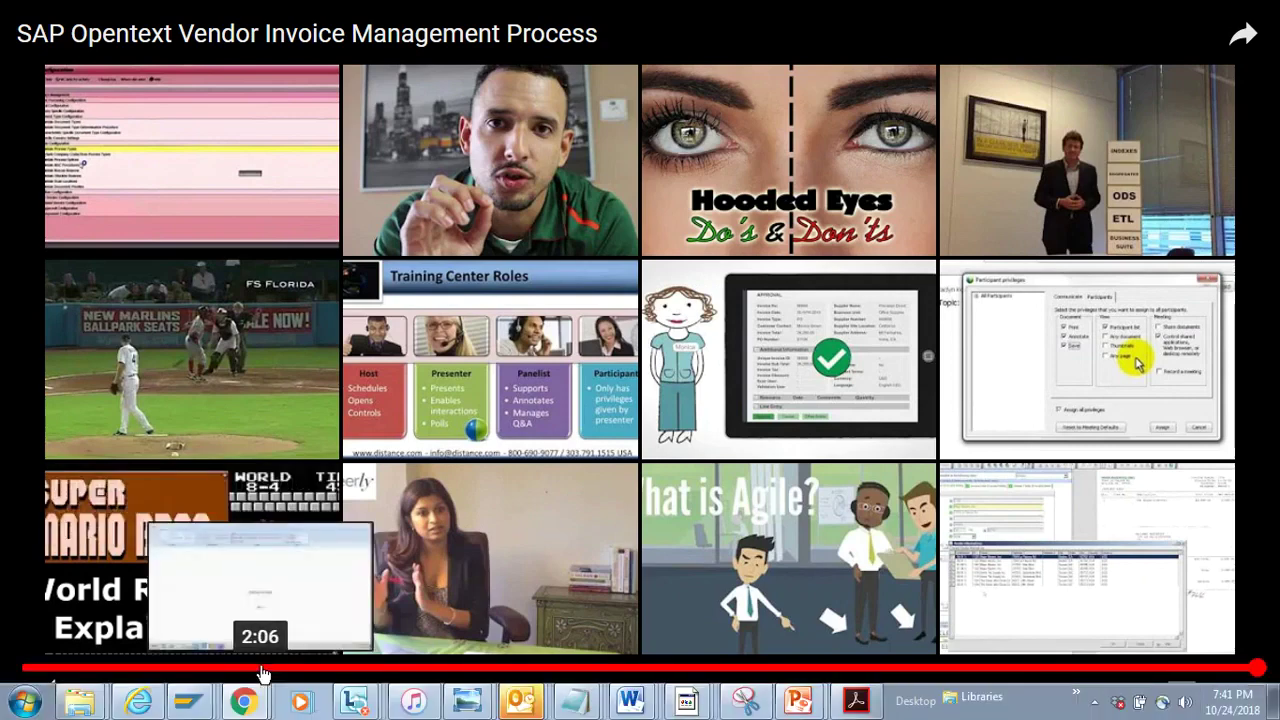
key("Escape")
mouse_move(270, 684)
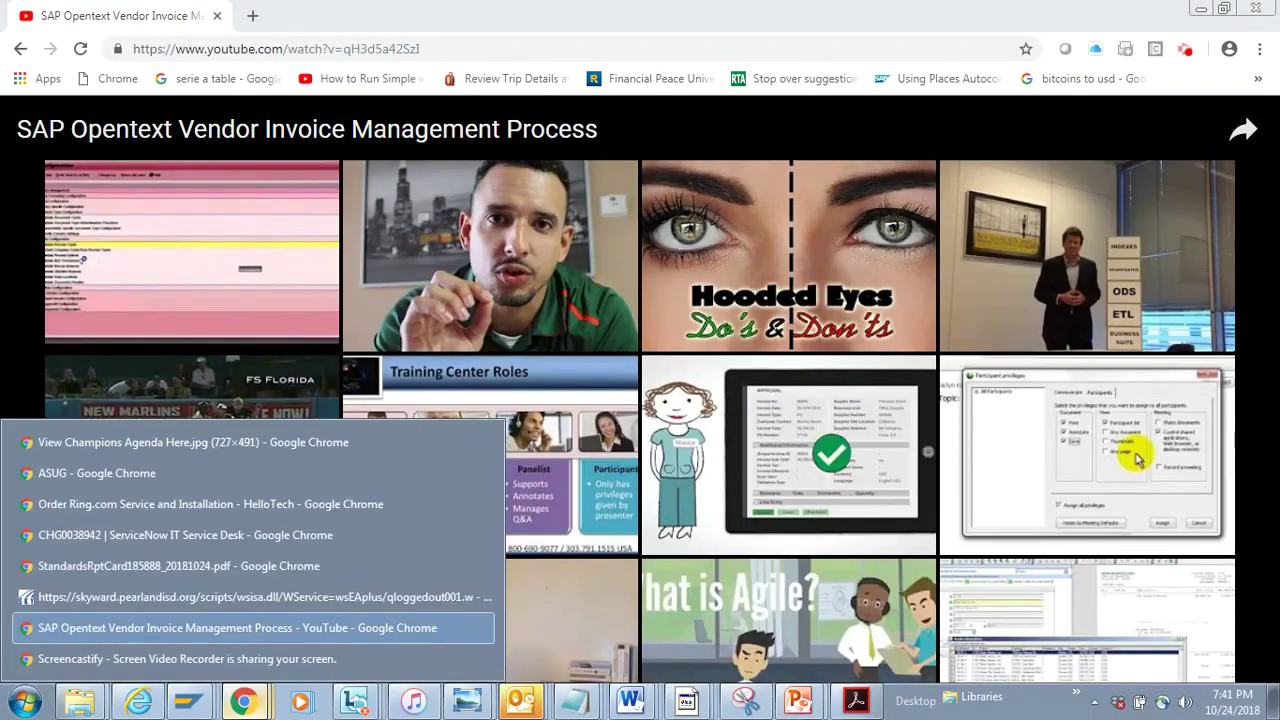